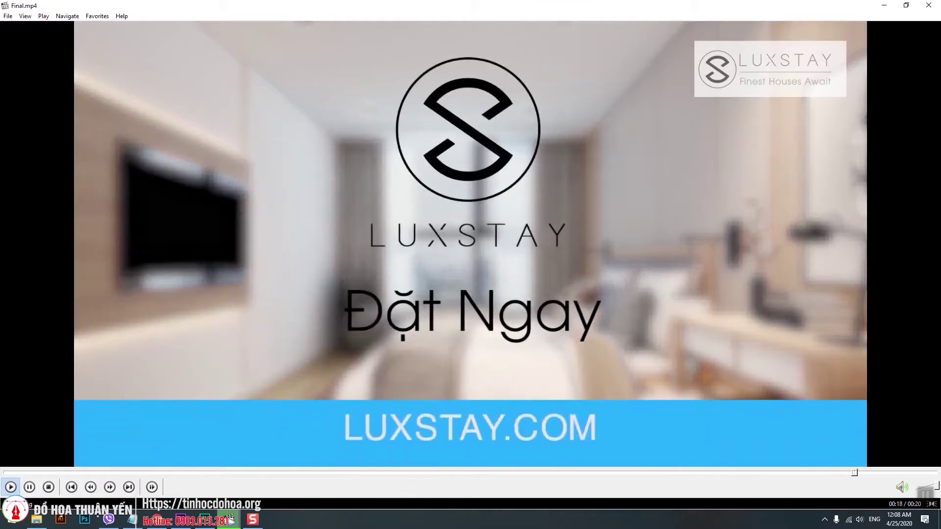
- Play Final.mp4 through its LUXSTAY.COM closing card, then bring up the empty HOME STAY project
{"action": "left_click", "coordinate": [529, 343]}
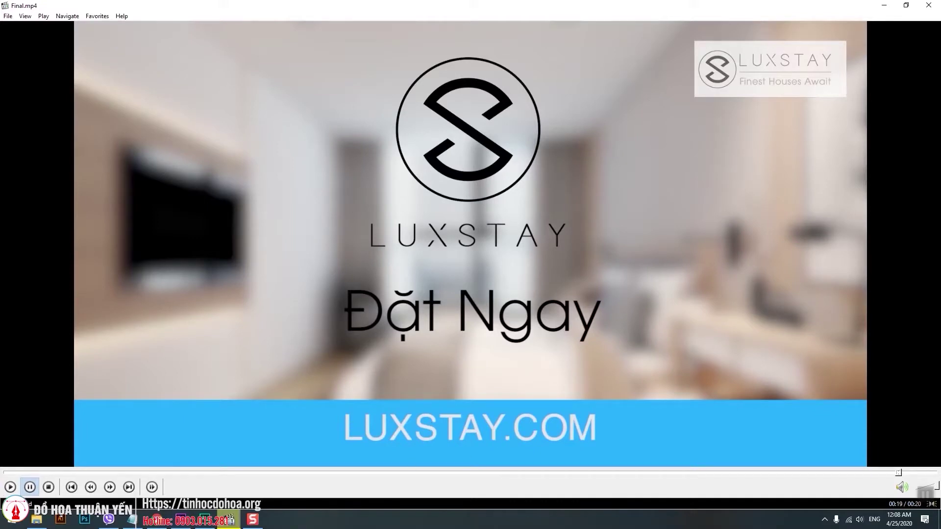
{"action": "left_click", "coordinate": [181, 519]}
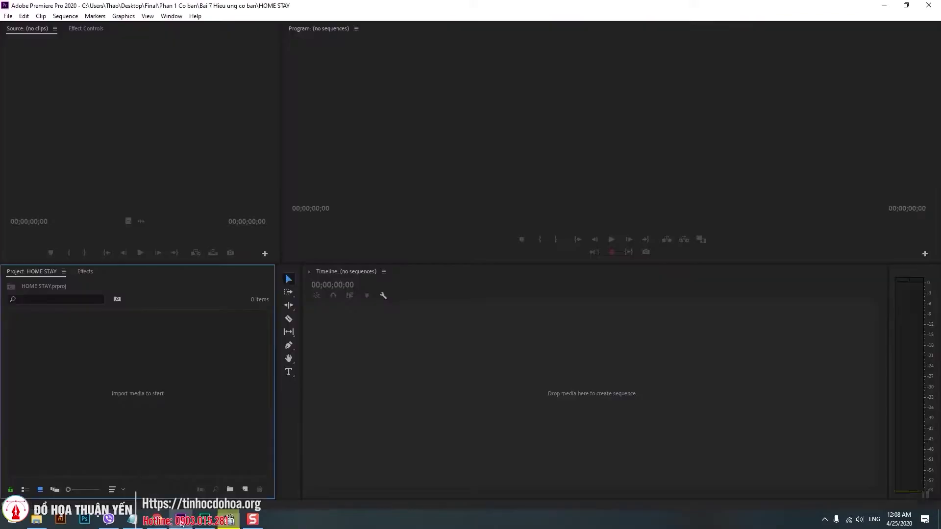
- Import all eight files from Gioi thieu Homestay > Footage, including the Saigon Hyperlapse clip and Audio.mp3
{"action": "left_click", "coordinate": [8, 16]}
{"action": "mouse_move", "coordinate": [47, 29]}
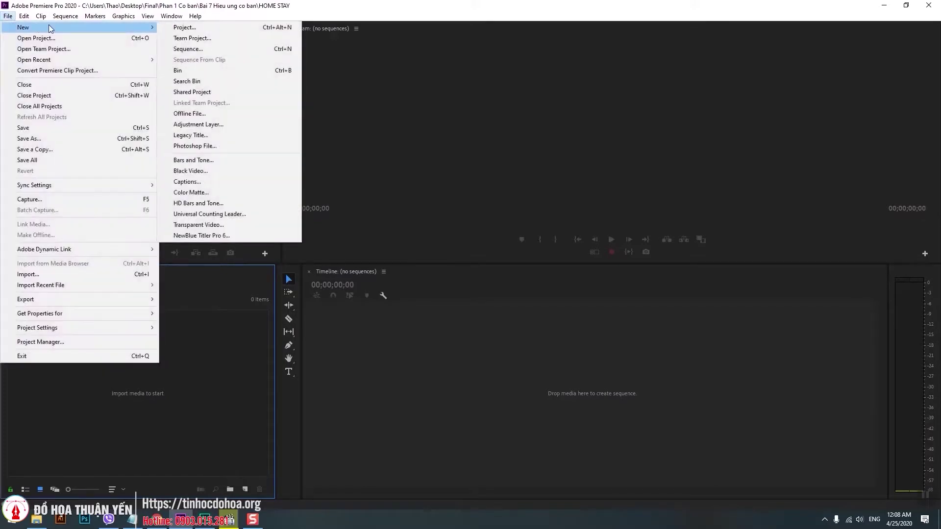
{"action": "left_click", "coordinate": [46, 274]}
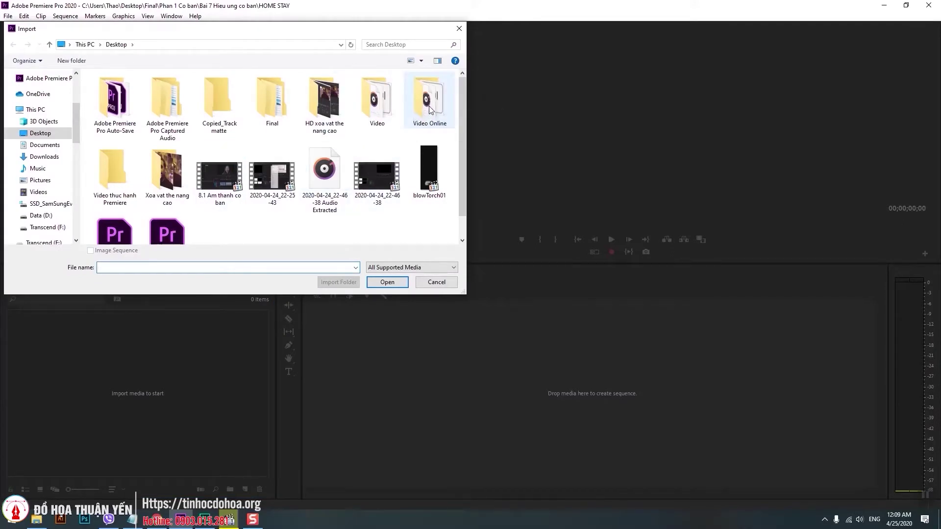
{"action": "double_click", "coordinate": [272, 106]}
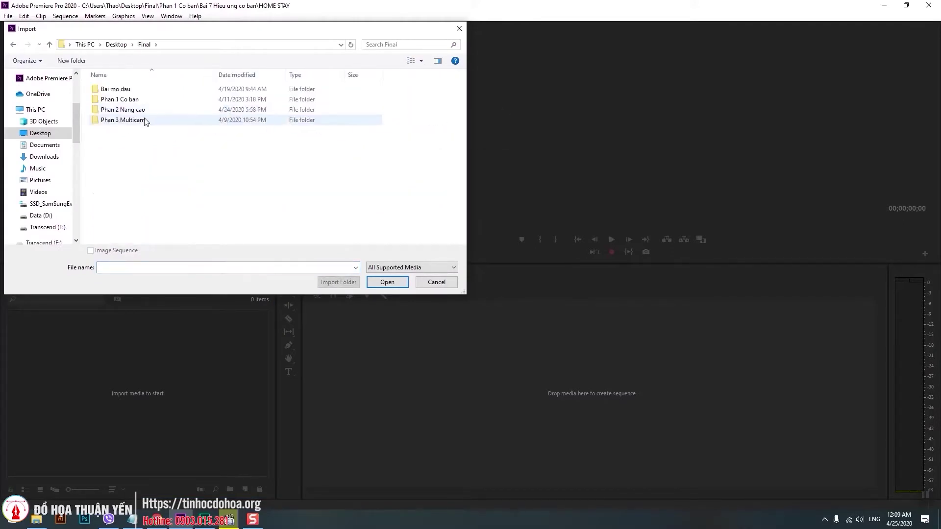
{"action": "double_click", "coordinate": [125, 100]}
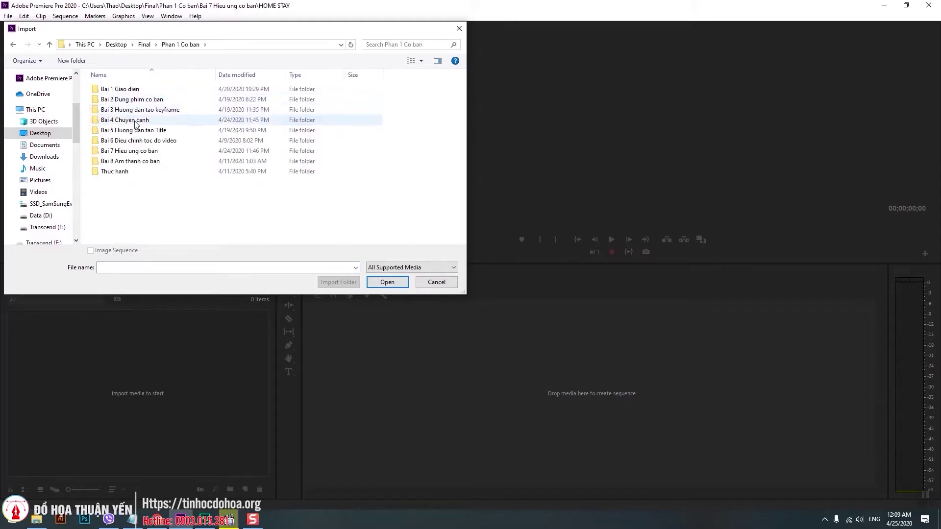
{"action": "double_click", "coordinate": [142, 152]}
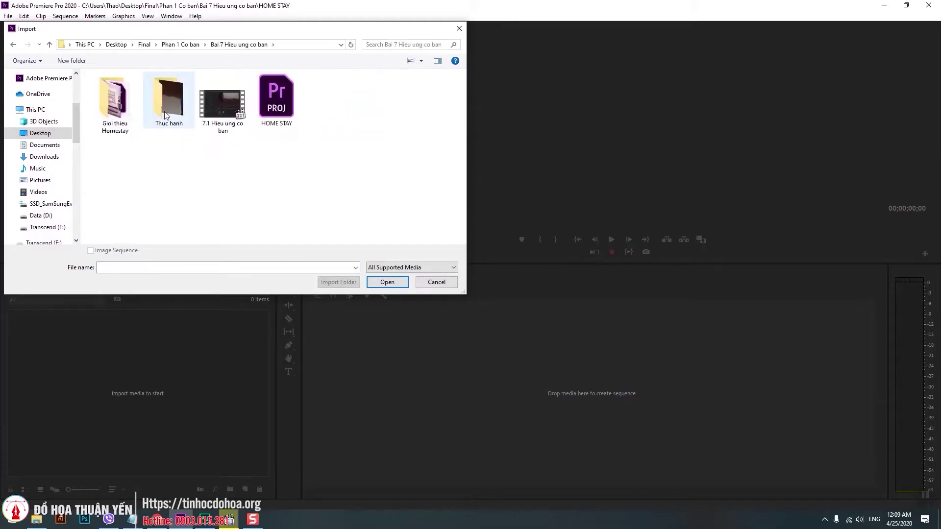
{"action": "double_click", "coordinate": [109, 104]}
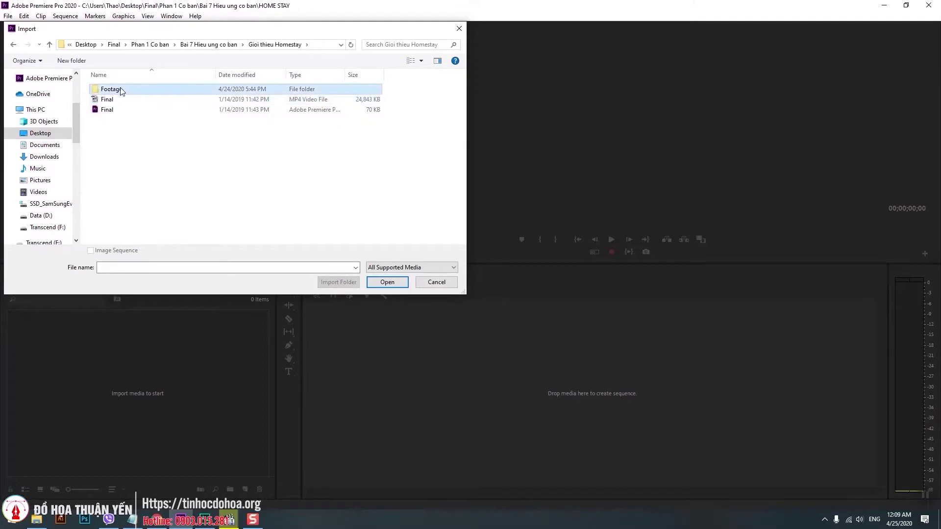
{"action": "double_click", "coordinate": [120, 89]}
{"action": "left_click", "coordinate": [123, 96]}
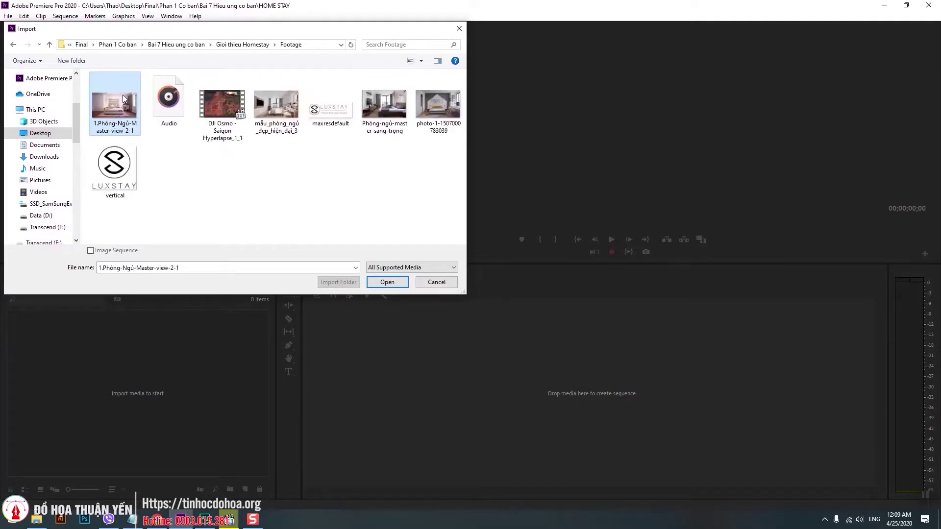
{"action": "key", "text": "ctrl+a"}
{"action": "left_click", "coordinate": [377, 282]}
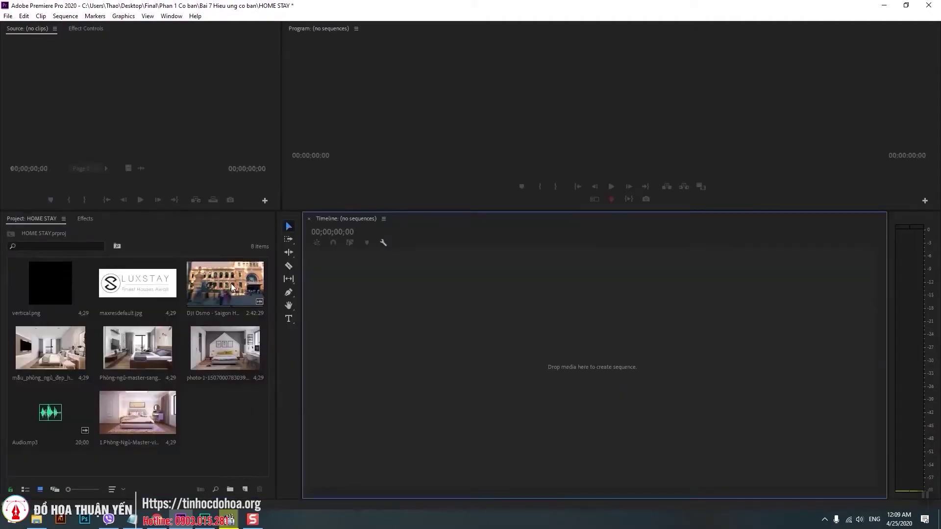
- Create a new sequence from the DJI Osmo clip and name it Thuc hanh
{"action": "right_click", "coordinate": [229, 283]}
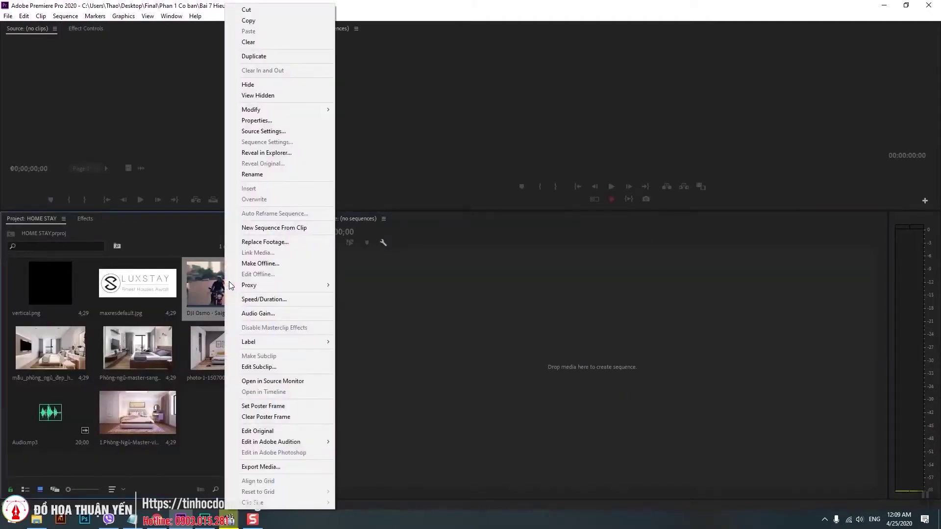
{"action": "left_click", "coordinate": [259, 228]}
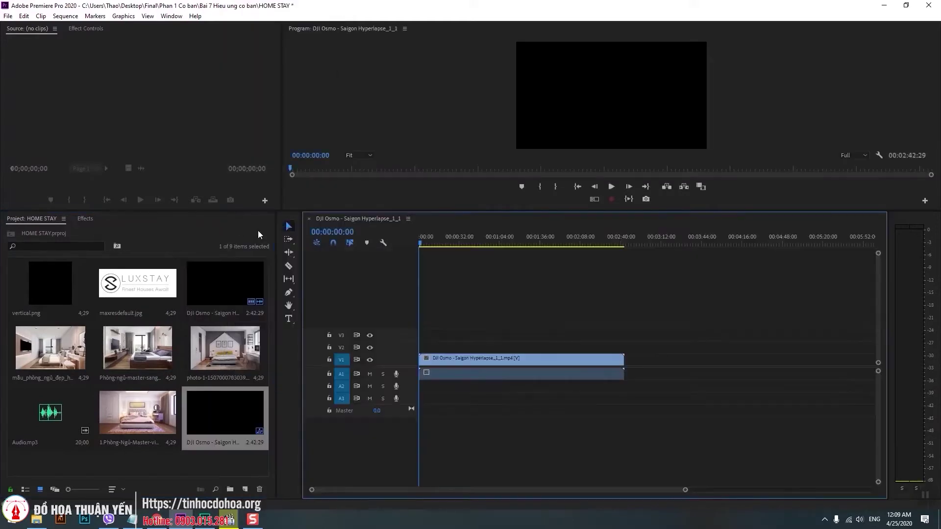
{"action": "left_click", "coordinate": [215, 439]}
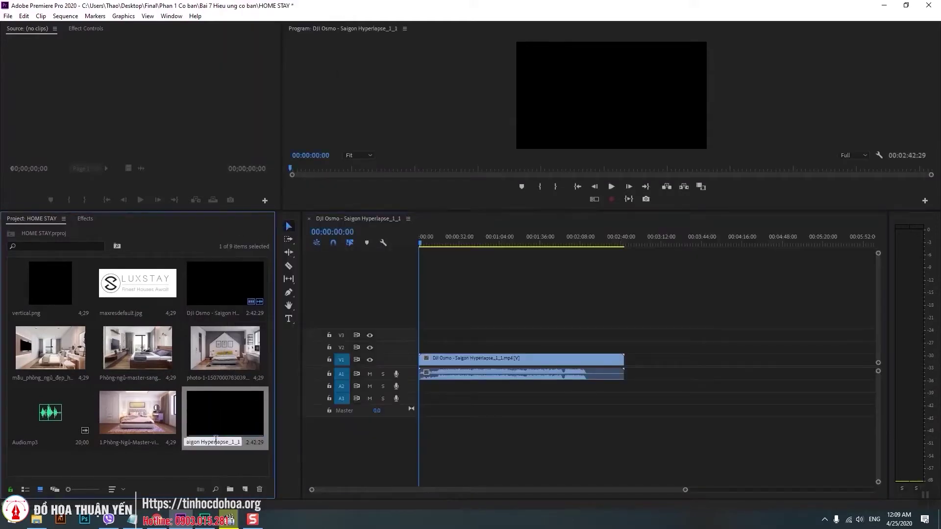
{"action": "type", "text": "T"}
{"action": "key", "text": "Return"}
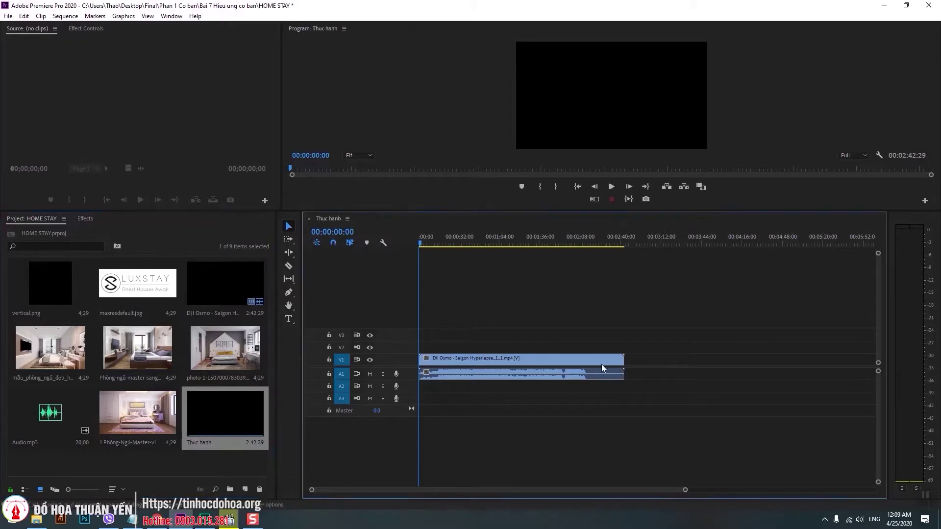
- Delete the clip so Thuc hanh is empty, then bring the promo video back up
{"action": "left_click", "coordinate": [584, 359]}
{"action": "key", "text": "Delete"}
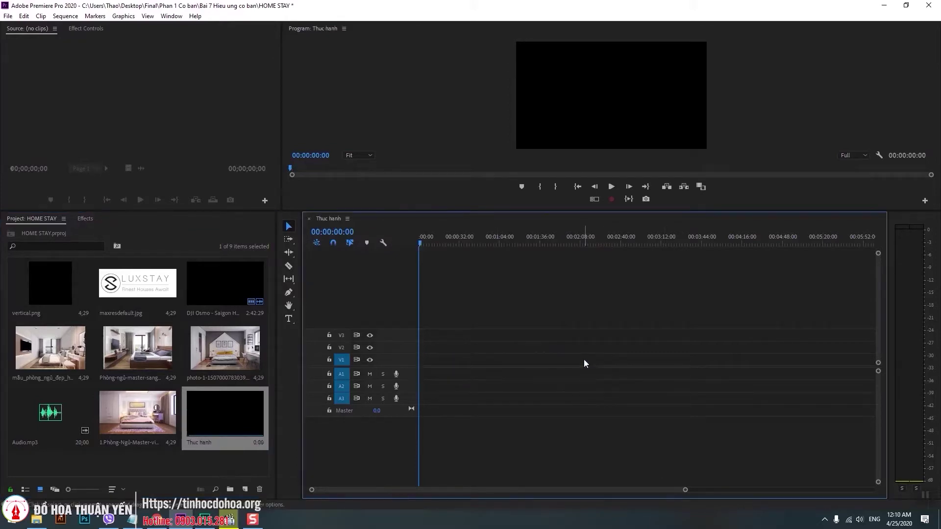
{"action": "left_click", "coordinate": [228, 519]}
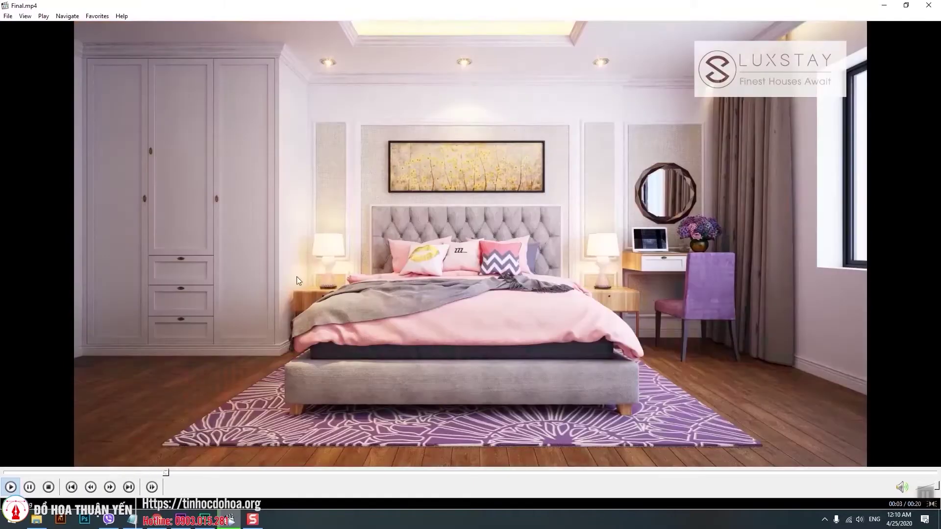
- Mark DJI Osmo from 00:01:56:03 to the sunset skyline shot and place that 11:25 video at Thuc hanh's start
{"action": "key", "text": "space"}
{"action": "left_click", "coordinate": [884, 6]}
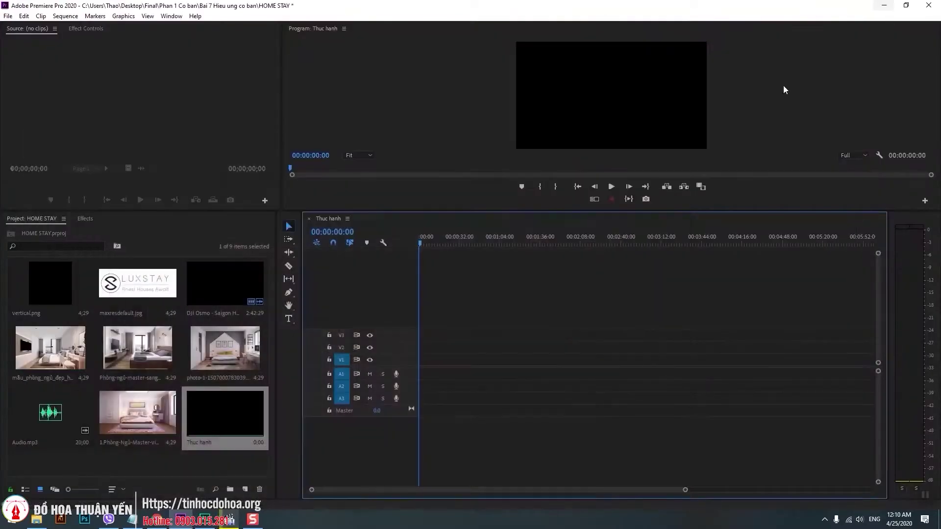
{"action": "double_click", "coordinate": [231, 294]}
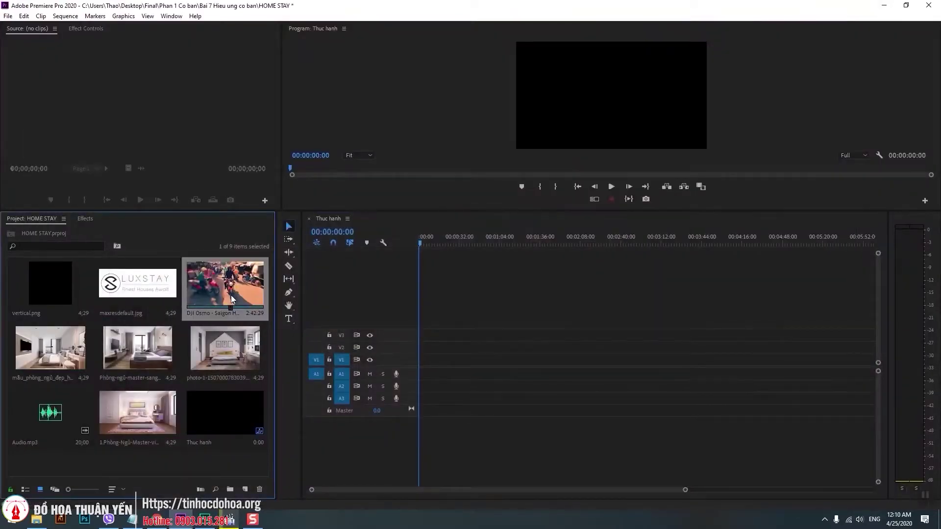
{"action": "left_click_drag", "start_coordinate": [153, 181], "coordinate": [195, 183]}
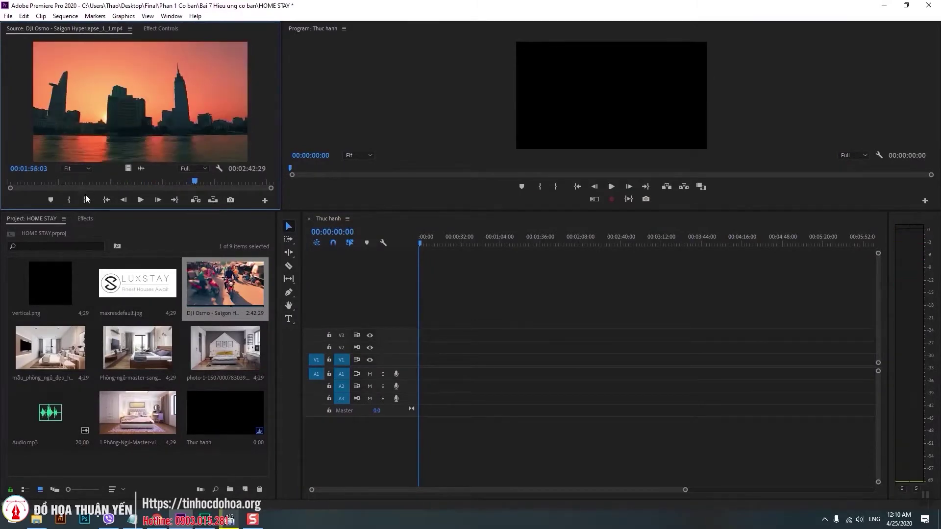
{"action": "left_click", "coordinate": [69, 200]}
{"action": "left_click_drag", "start_coordinate": [194, 183], "coordinate": [220, 183]}
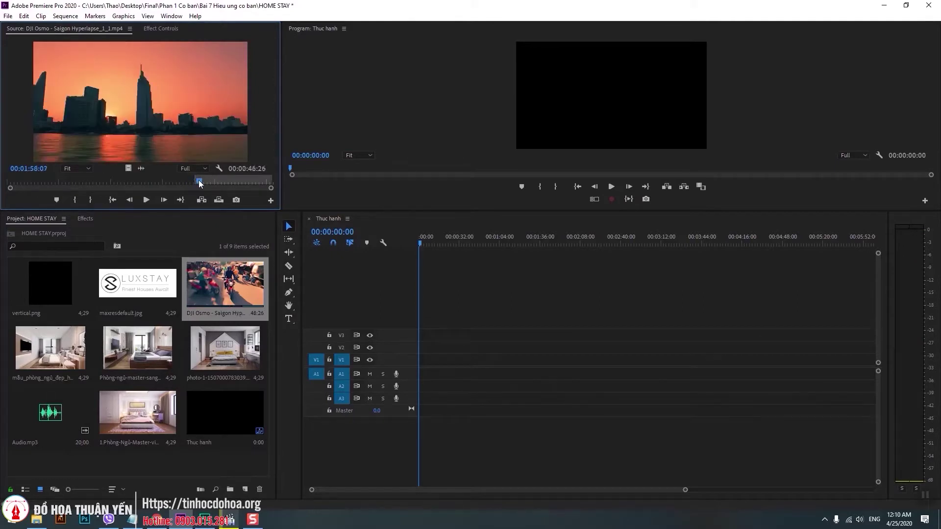
{"action": "left_click_drag", "start_coordinate": [219, 184], "coordinate": [213, 185]}
{"action": "left_click", "coordinate": [90, 200]}
{"action": "left_click_drag", "start_coordinate": [128, 168], "coordinate": [424, 360]}
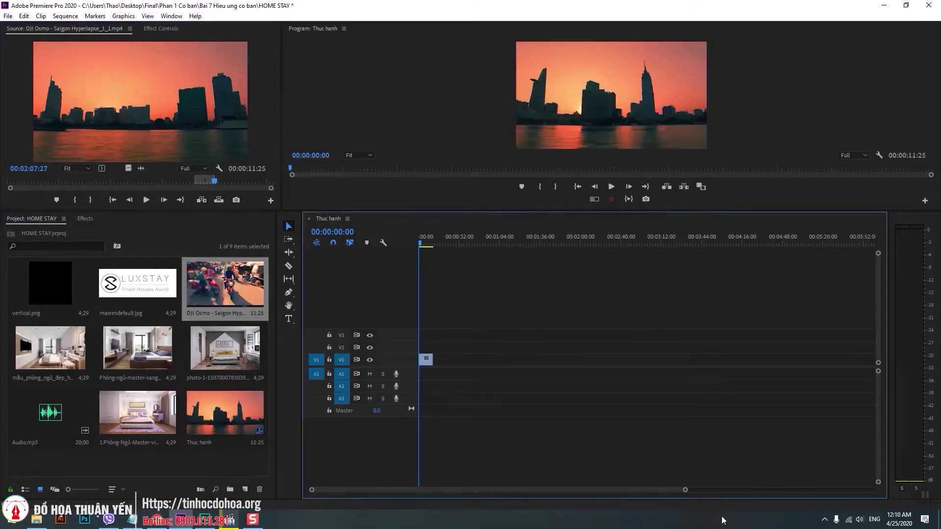
{"action": "left_click_drag", "start_coordinate": [685, 492], "coordinate": [454, 490]}
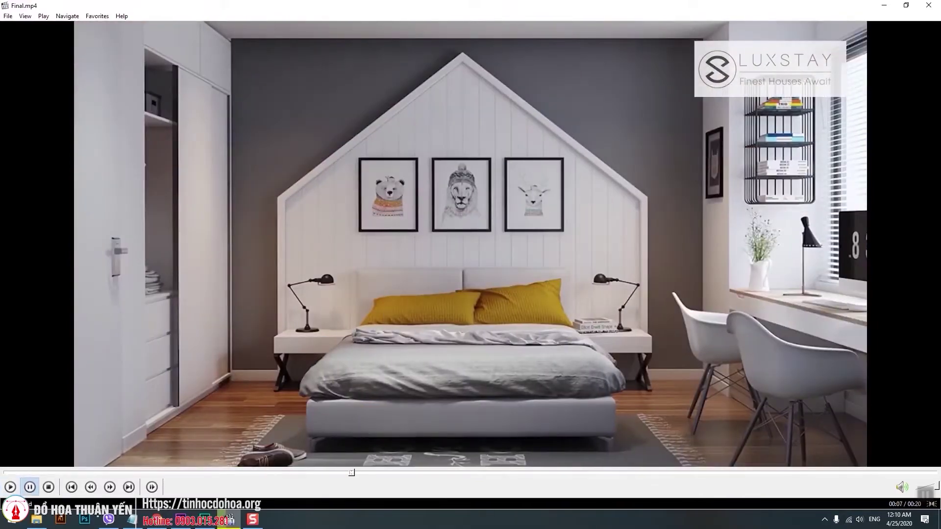
- Add the Phòng-Ngủ-Master-view, photo-1 and Phòng-ngủ-master-sang-trong images to V1 after the skyline clip
{"action": "left_click", "coordinate": [884, 5]}
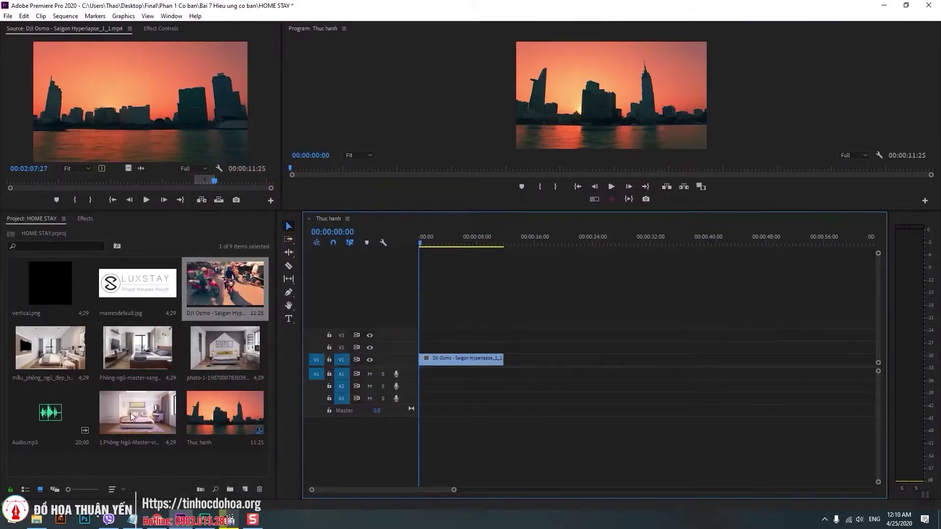
{"action": "left_click_drag", "start_coordinate": [130, 412], "coordinate": [512, 363]}
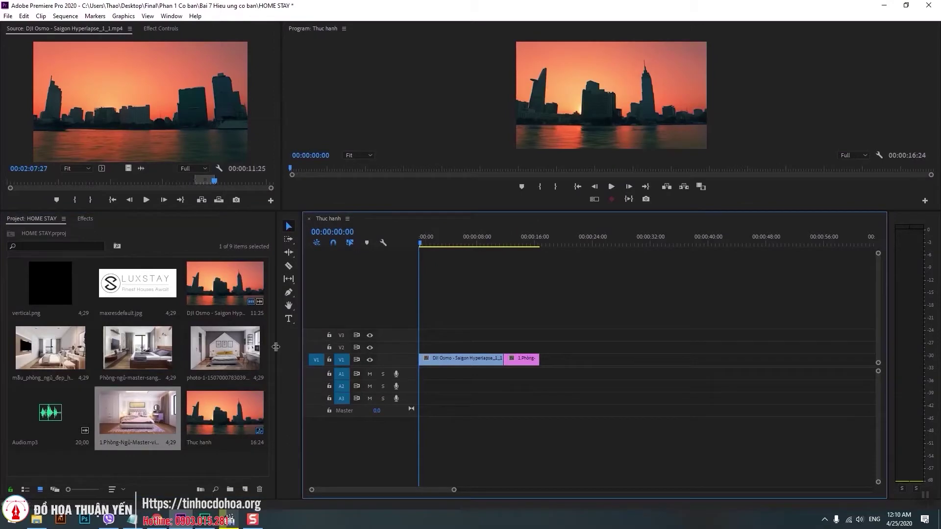
{"action": "left_click_drag", "start_coordinate": [246, 350], "coordinate": [559, 360]}
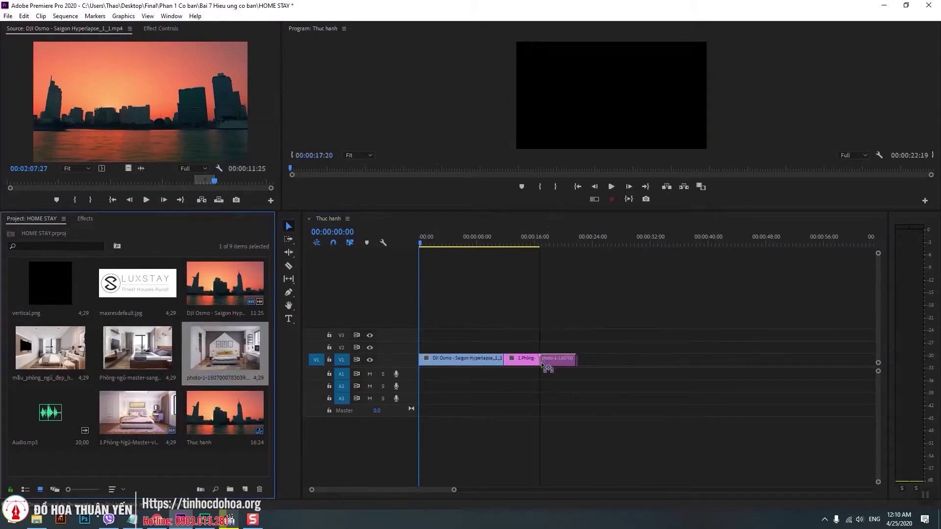
{"action": "left_click", "coordinate": [230, 519]}
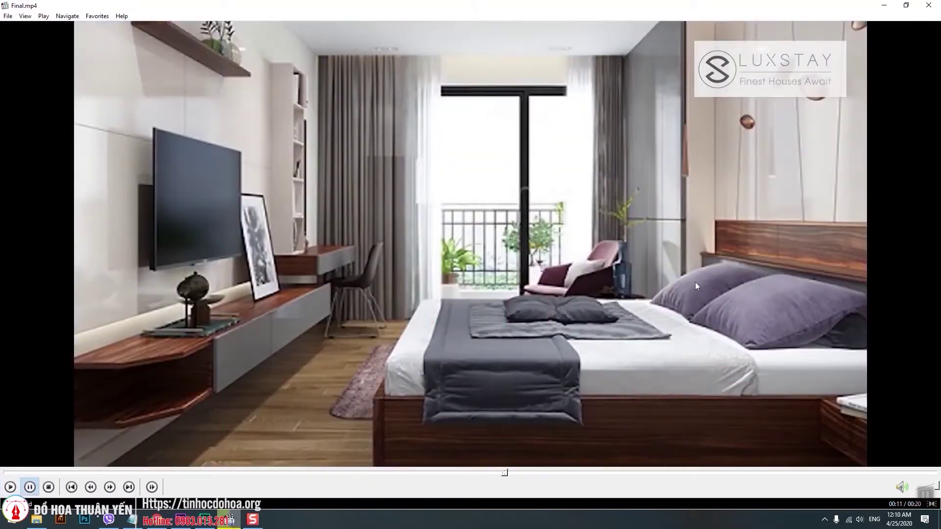
{"action": "left_click", "coordinate": [883, 5]}
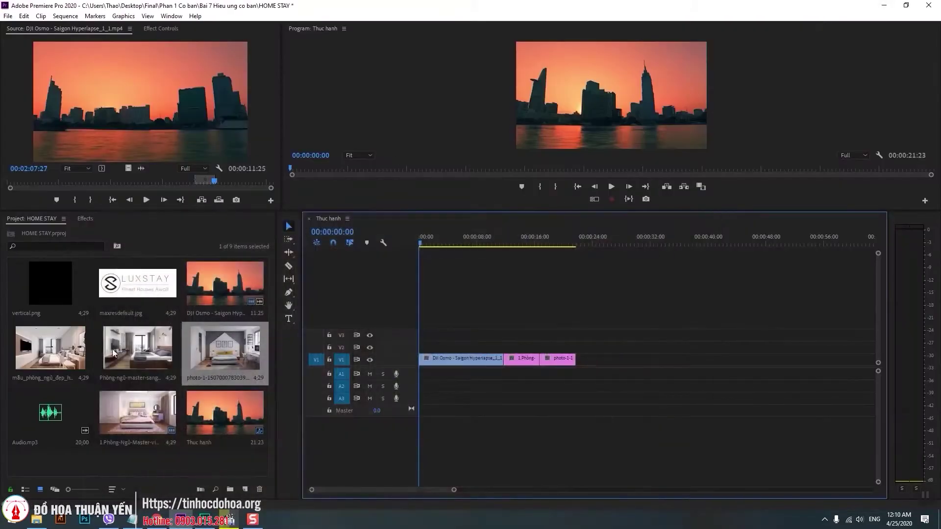
{"action": "left_click_drag", "start_coordinate": [143, 350], "coordinate": [533, 431]}
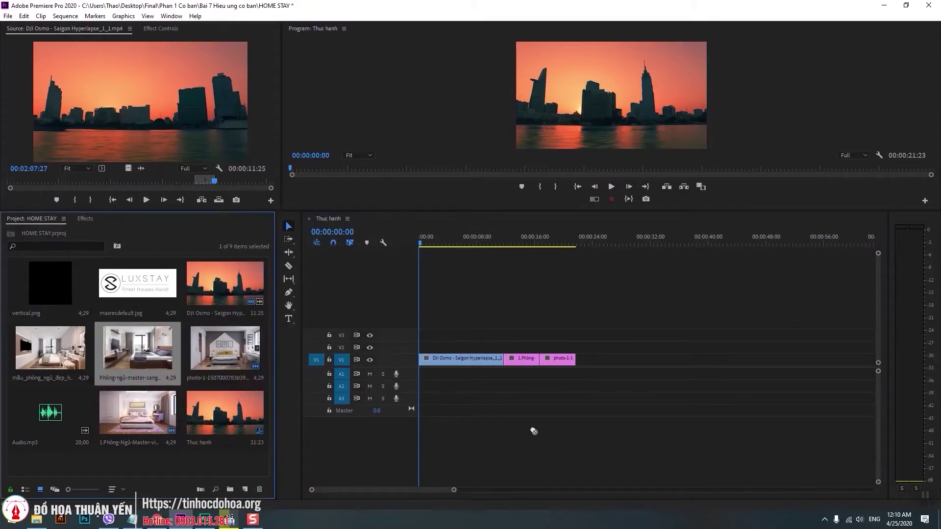
{"action": "left_click_drag", "start_coordinate": [605, 371], "coordinate": [600, 361]}
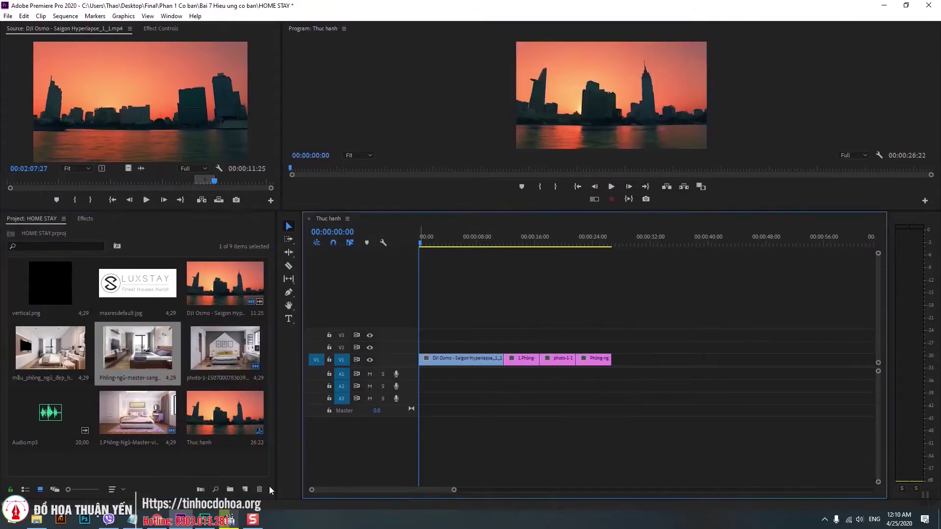
{"action": "left_click", "coordinate": [229, 519]}
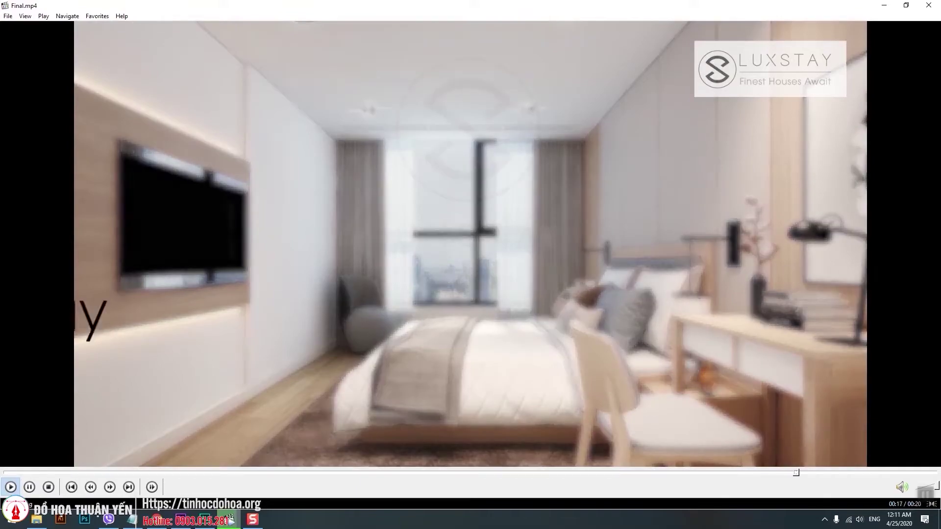
- Append mẫu_phòng_ngủ_đẹp_hiện_đại_3 at the track's end and stretch it to 12:25, making the sequence 39:17
{"action": "key", "text": "space"}
{"action": "left_click", "coordinate": [884, 6]}
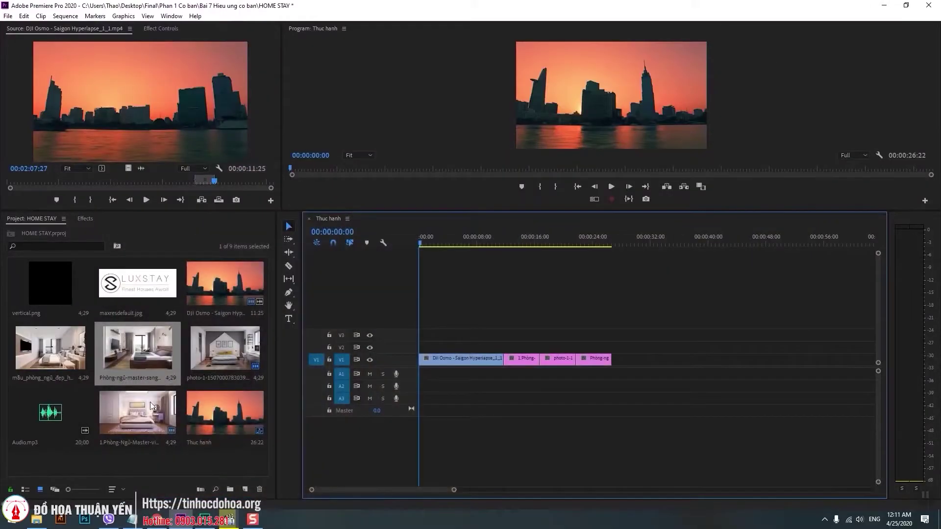
{"action": "left_click_drag", "start_coordinate": [54, 354], "coordinate": [616, 364]}
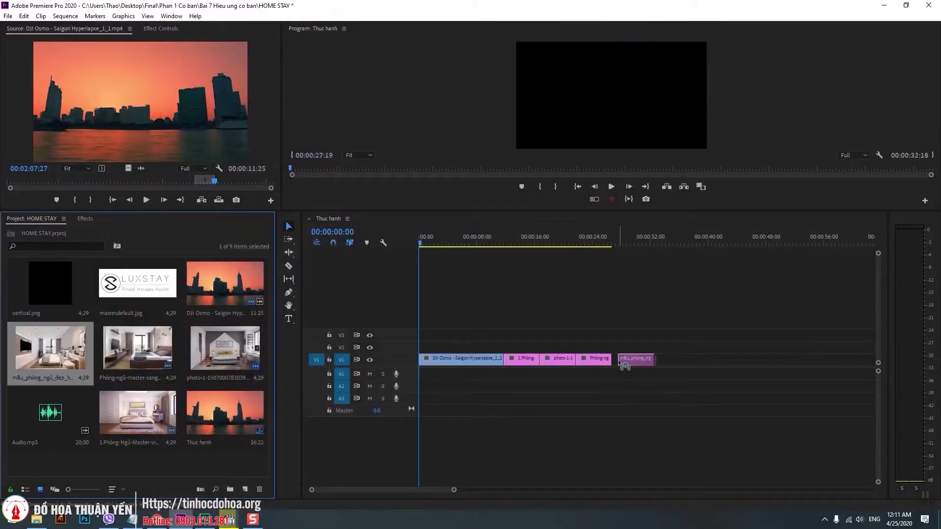
{"action": "left_click_drag", "start_coordinate": [647, 359], "coordinate": [704, 359]}
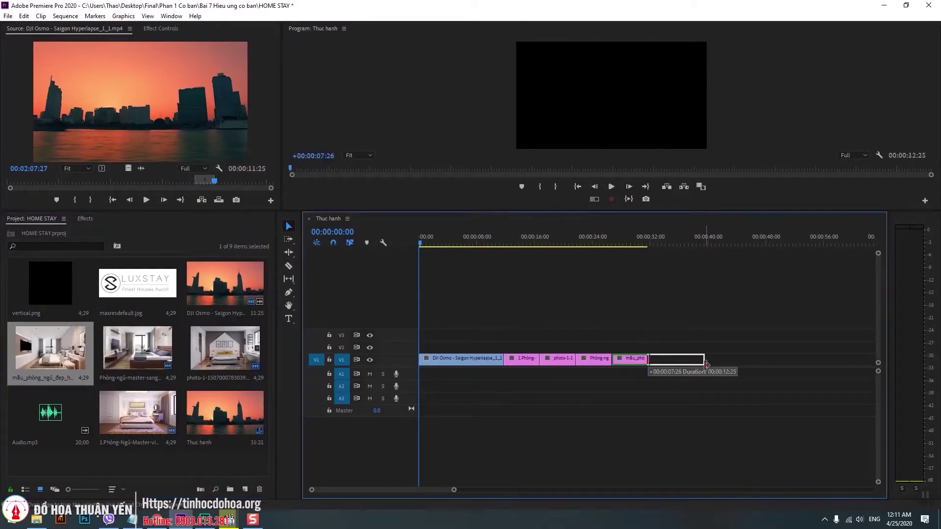
{"action": "left_click", "coordinate": [229, 519]}
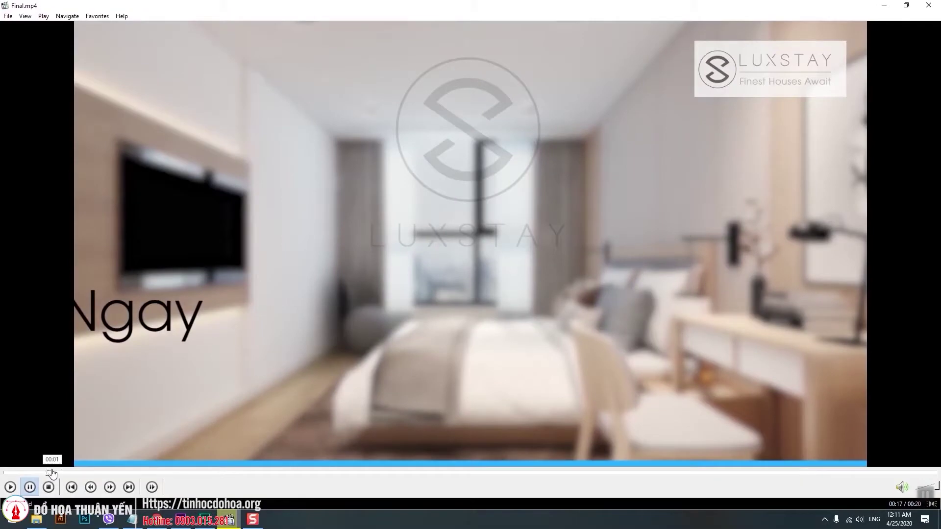
- Replay Final.mp4 from the start and pause on its opening caption over the skyline
{"action": "left_click", "coordinate": [5, 472]}
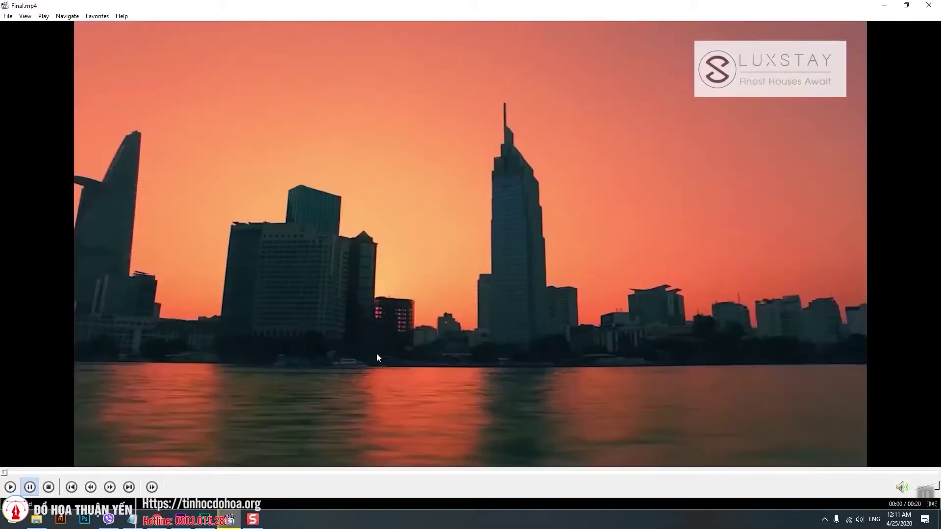
{"action": "key", "text": "space"}
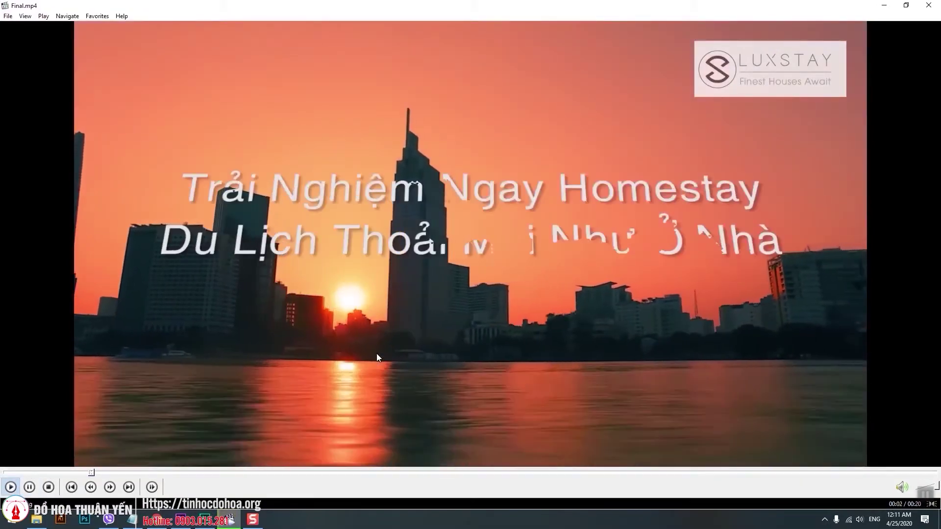
{"action": "key", "text": "space"}
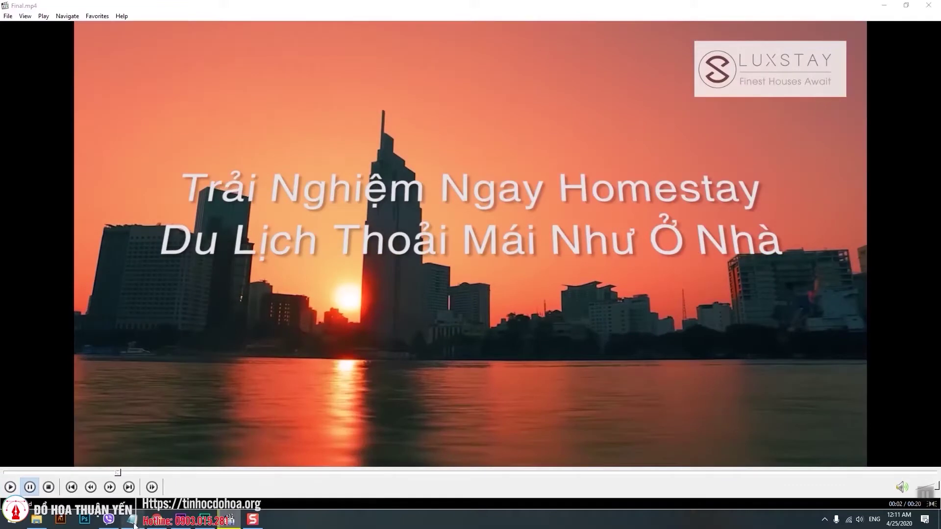
- Copy the first two caption lines from the Notepad notes and return to Premiere Pro
{"action": "left_click", "coordinate": [131, 520]}
{"action": "scroll", "coordinate": [648, 191], "scroll_direction": "up", "scroll_amount": 1}
{"action": "left_click_drag", "start_coordinate": [784, 167], "coordinate": [588, 151]}
{"action": "right_click", "coordinate": [655, 166]}
{"action": "left_click", "coordinate": [686, 198]}
{"action": "left_click", "coordinate": [862, 19]}
{"action": "left_click", "coordinate": [882, 7]}
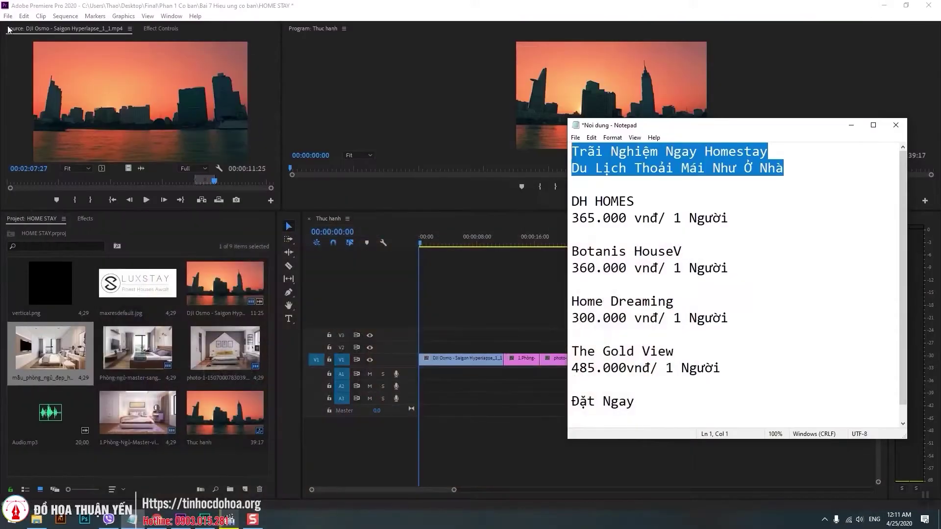
{"action": "left_click", "coordinate": [8, 16]}
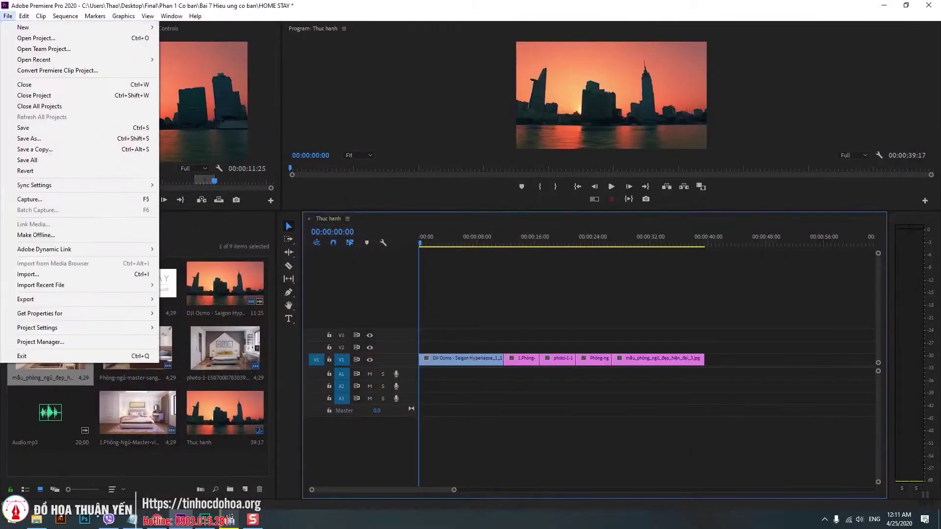
- Create a 1280×720 Legacy Title and paste the two caption lines onto its canvas
{"action": "mouse_move", "coordinate": [23, 27]}
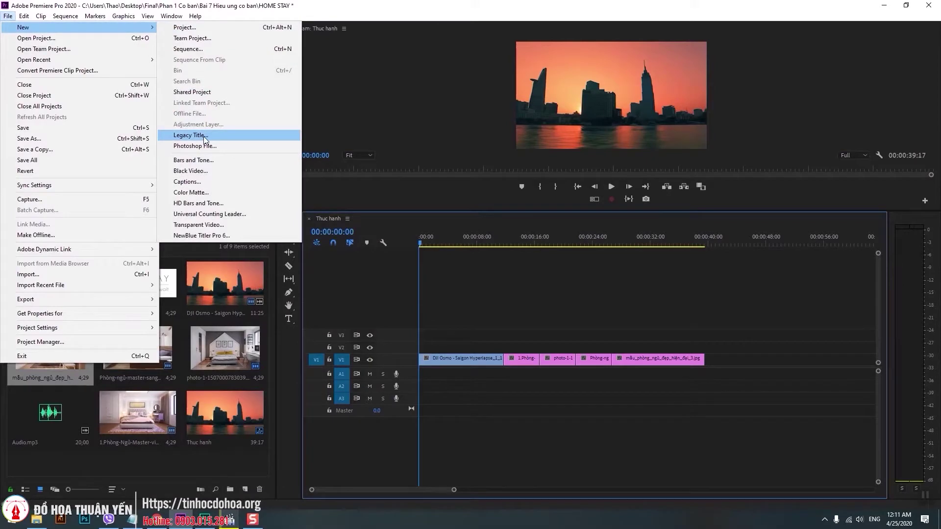
{"action": "left_click", "coordinate": [205, 141]}
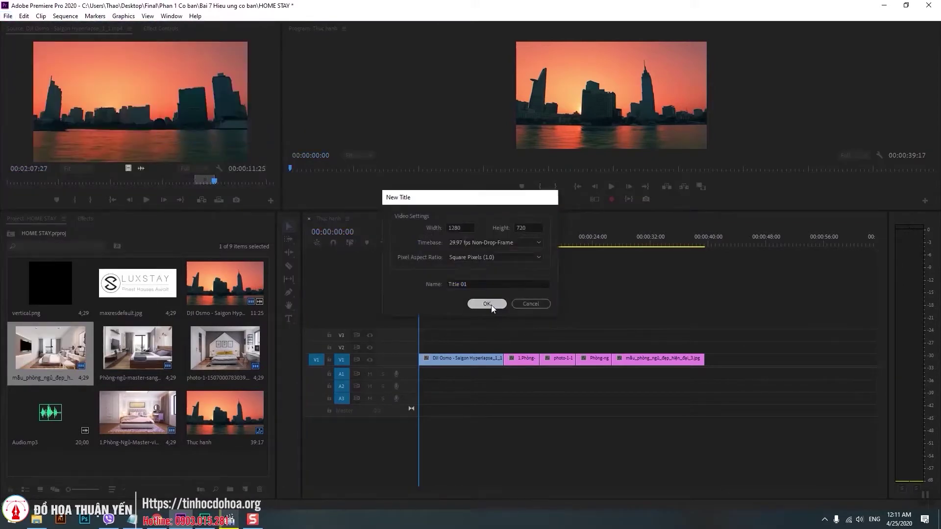
{"action": "left_click", "coordinate": [491, 305]}
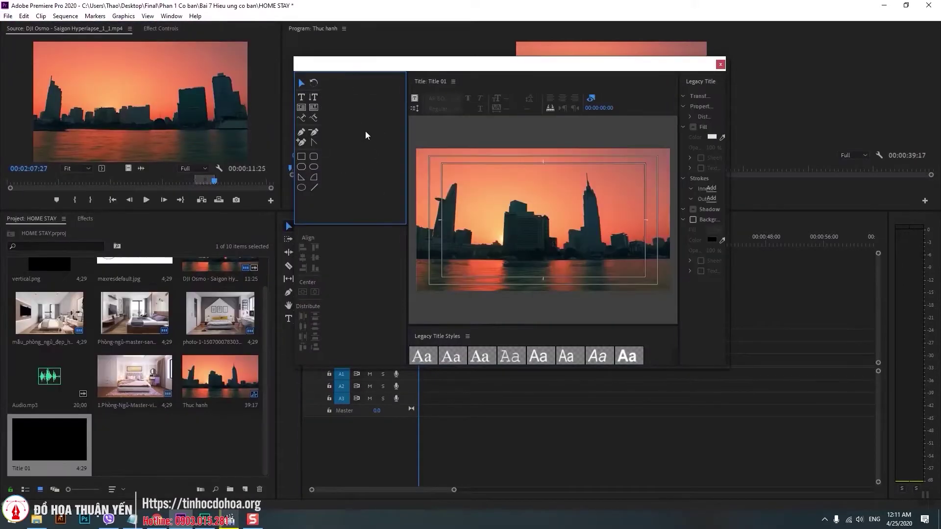
{"action": "left_click", "coordinate": [301, 96]}
{"action": "left_click", "coordinate": [456, 194]}
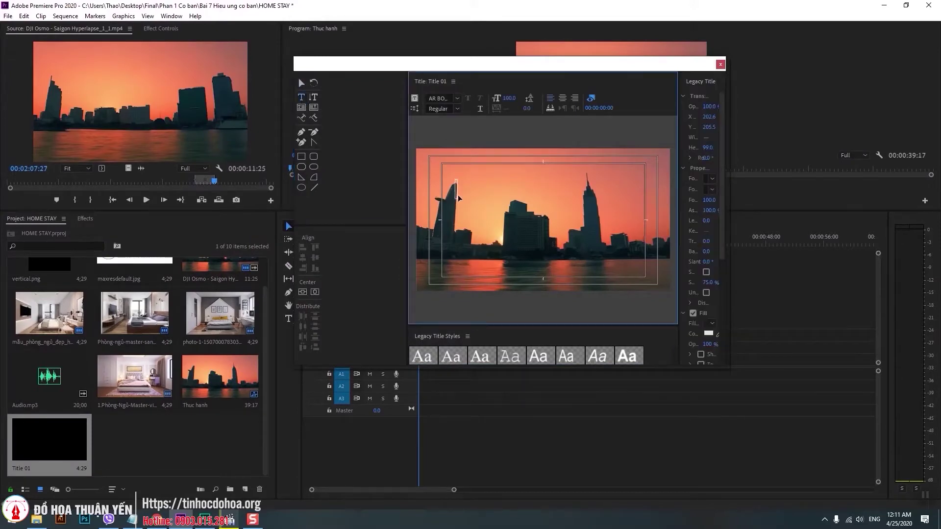
{"action": "key", "text": "ctrl+v"}
{"action": "left_click", "coordinate": [300, 83]}
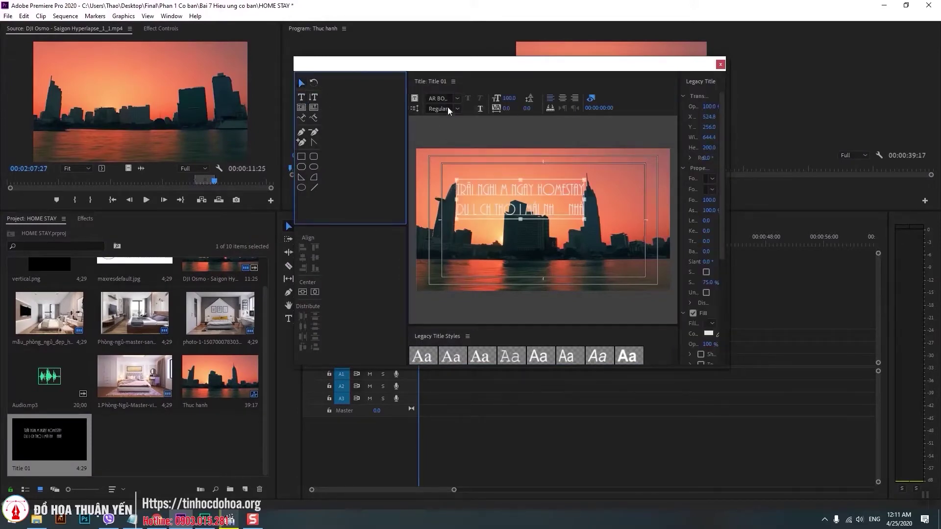
- Set the caption font to UTM Avo Bold and shrink it to size 62
{"action": "left_click", "coordinate": [442, 98]}
{"action": "type", "text": "UTM Apti"}
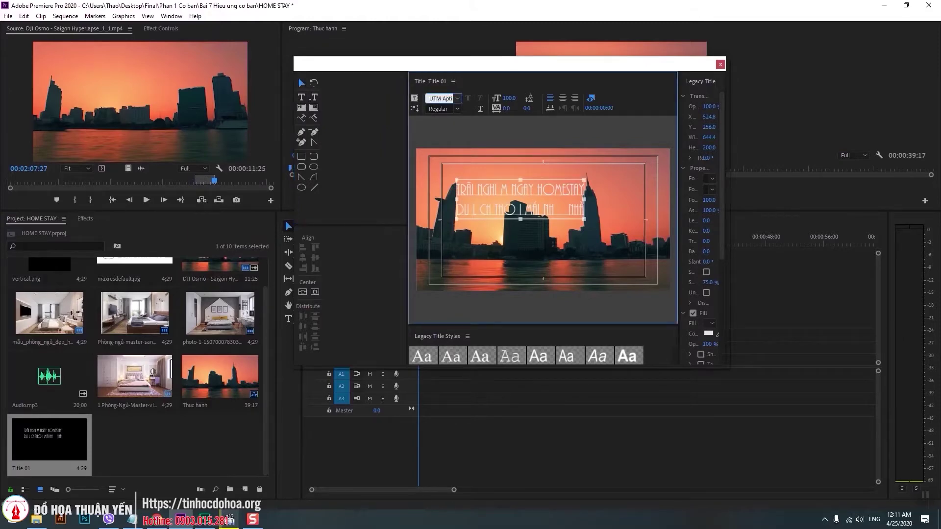
{"action": "key", "text": "Return"}
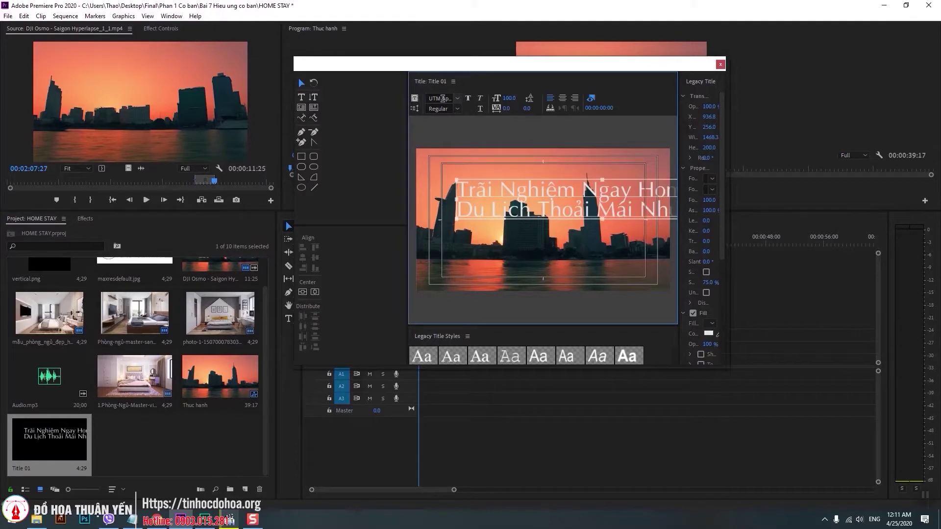
{"action": "left_click", "coordinate": [457, 99]}
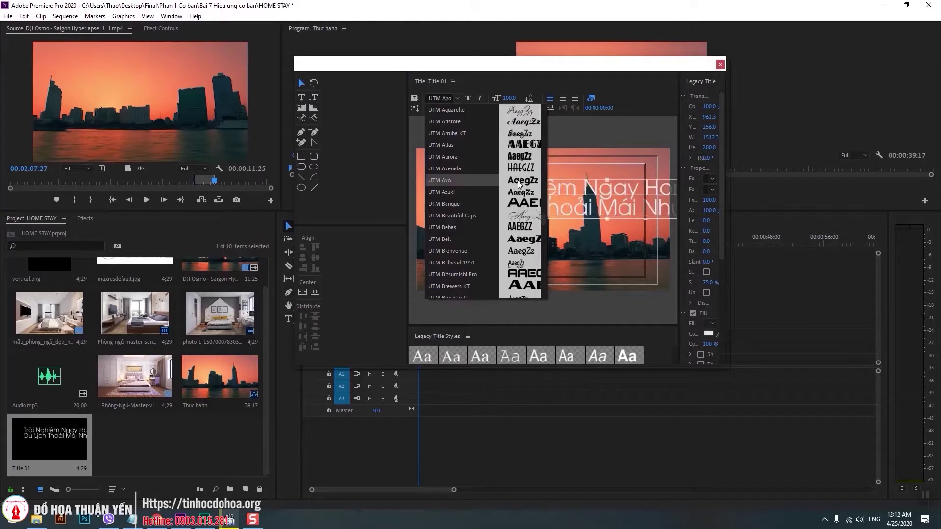
{"action": "key", "text": "Return"}
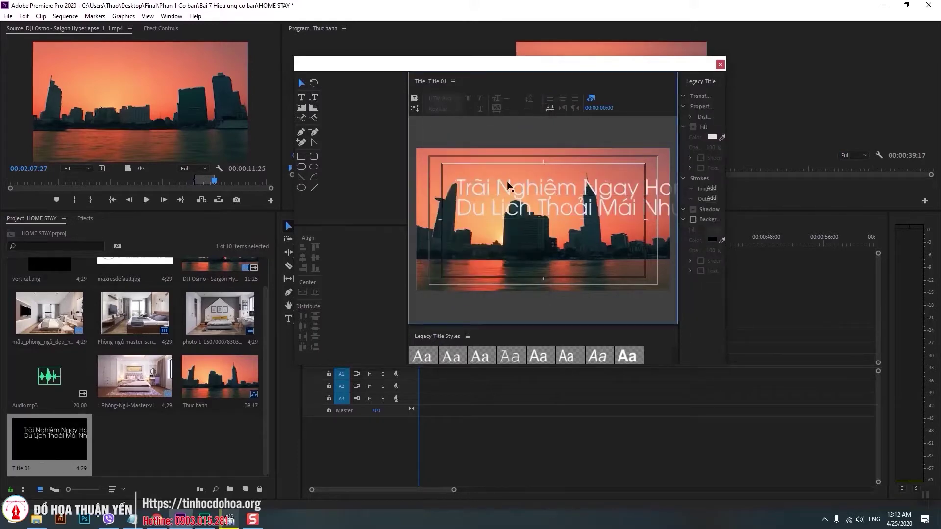
{"action": "left_click", "coordinate": [457, 109]}
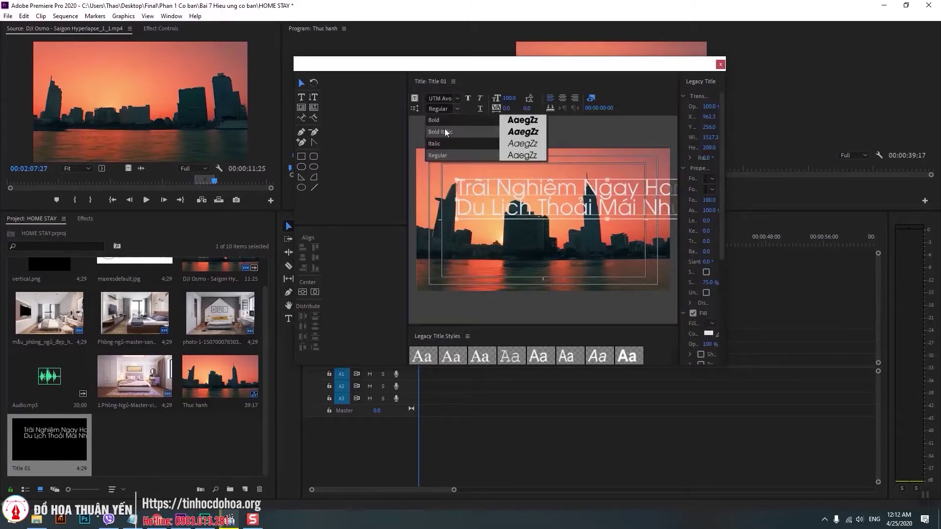
{"action": "left_click", "coordinate": [445, 122]}
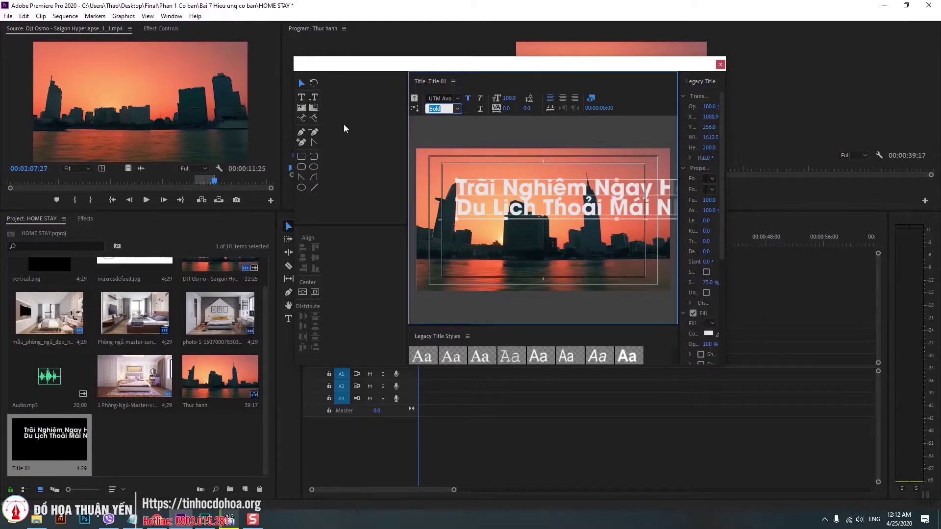
{"action": "mouse_move", "coordinate": [508, 98]}
{"action": "left_mouse_down"}
{"action": "mouse_move", "coordinate": [490, 98]}
{"action": "mouse_move", "coordinate": [544, 108]}
{"action": "mouse_move", "coordinate": [508, 98]}
{"action": "left_mouse_up"}
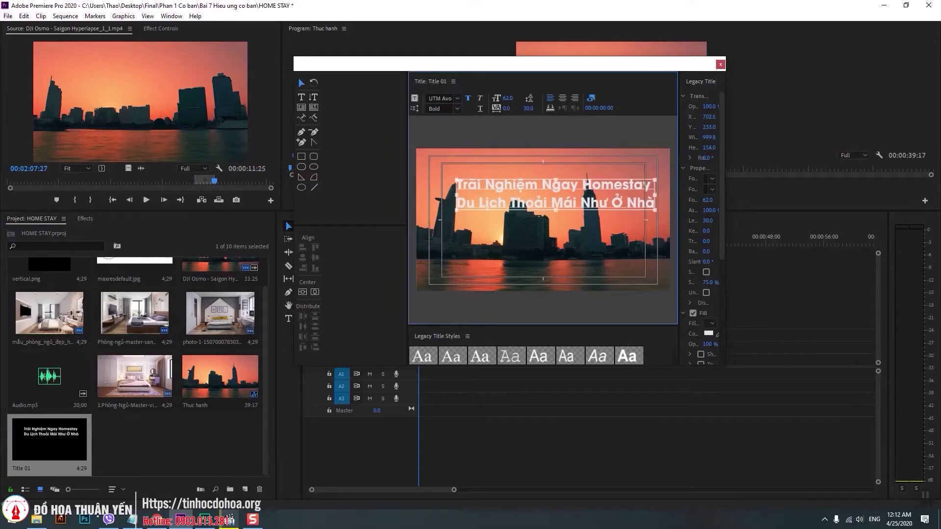
- Centre the Title 01 caption both ways, add a 100% opacity shadow, and close the titler
{"action": "left_click", "coordinate": [305, 291]}
{"action": "left_click", "coordinate": [315, 292]}
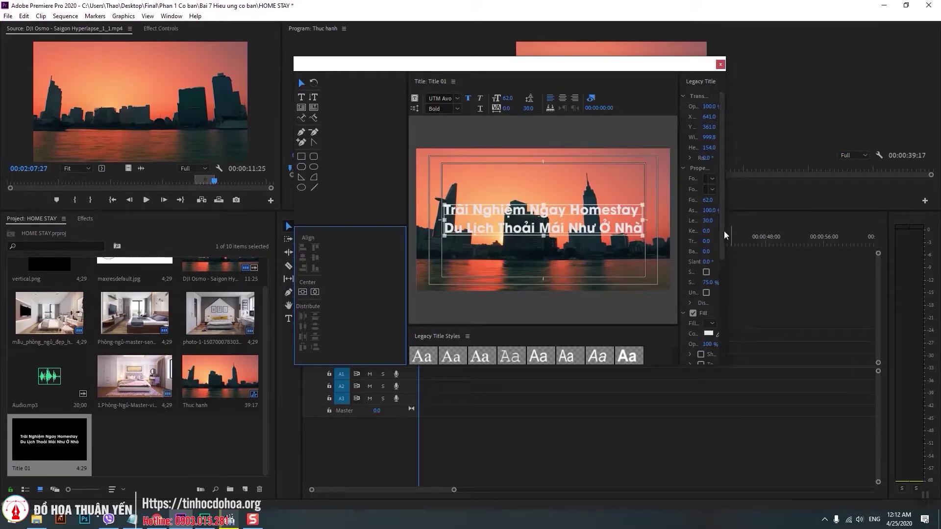
{"action": "mouse_move", "coordinate": [725, 231]}
{"action": "left_mouse_down"}
{"action": "mouse_move", "coordinate": [777, 233]}
{"action": "mouse_move", "coordinate": [657, 243]}
{"action": "left_mouse_up"}
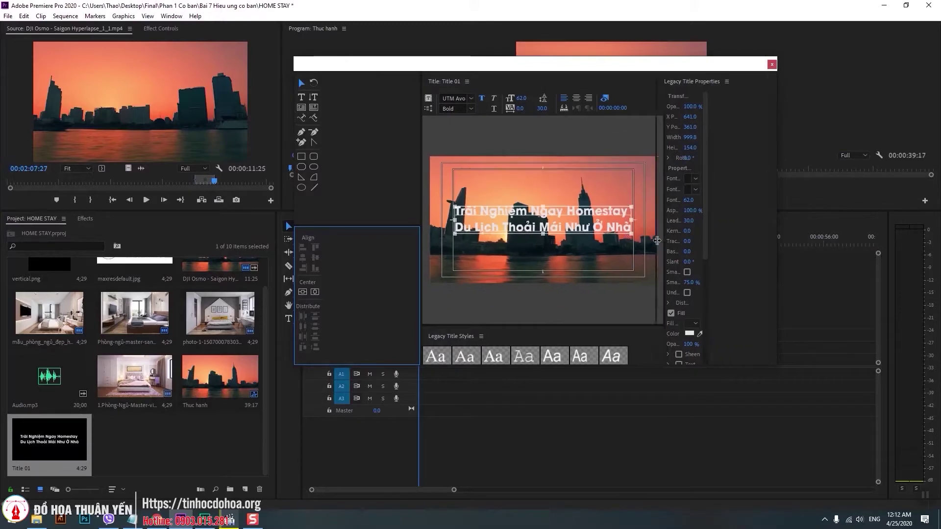
{"action": "scroll", "coordinate": [765, 294], "scroll_direction": "down", "scroll_amount": 5}
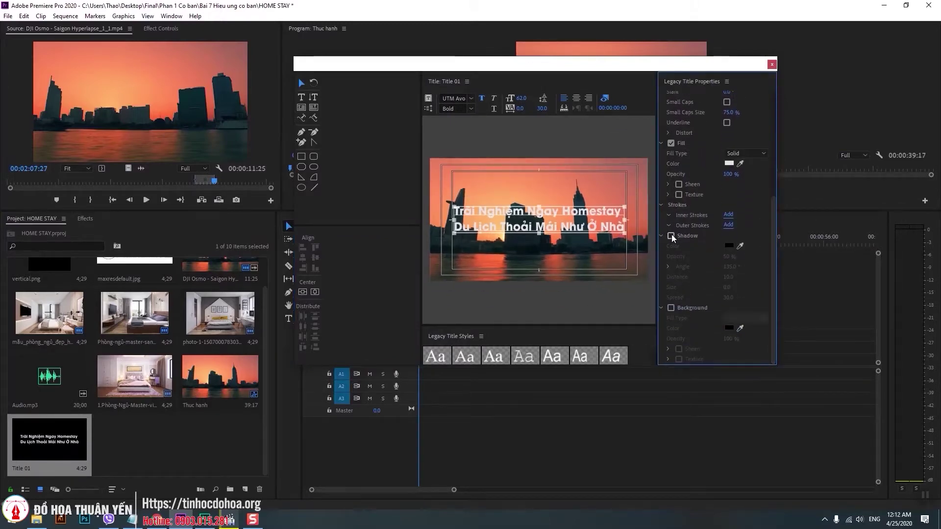
{"action": "left_click", "coordinate": [671, 235]}
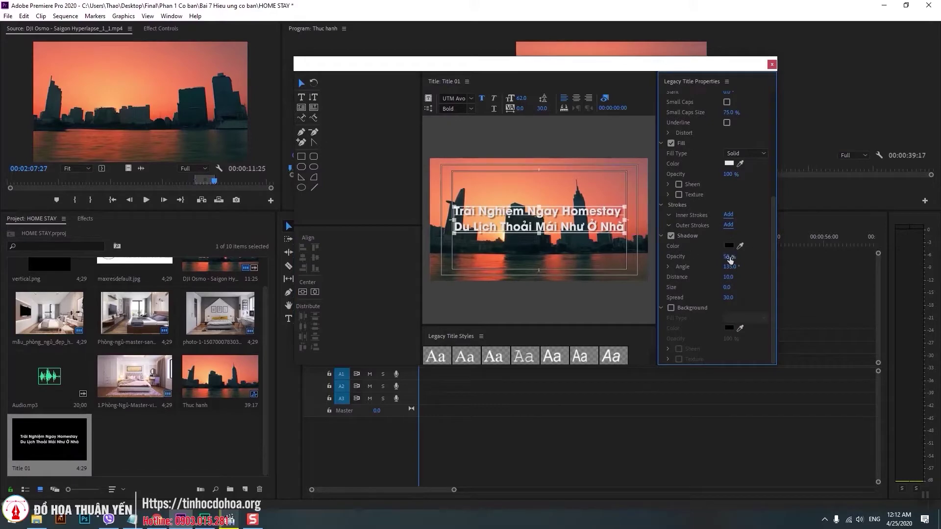
{"action": "left_click_drag", "start_coordinate": [729, 256], "coordinate": [752, 256]}
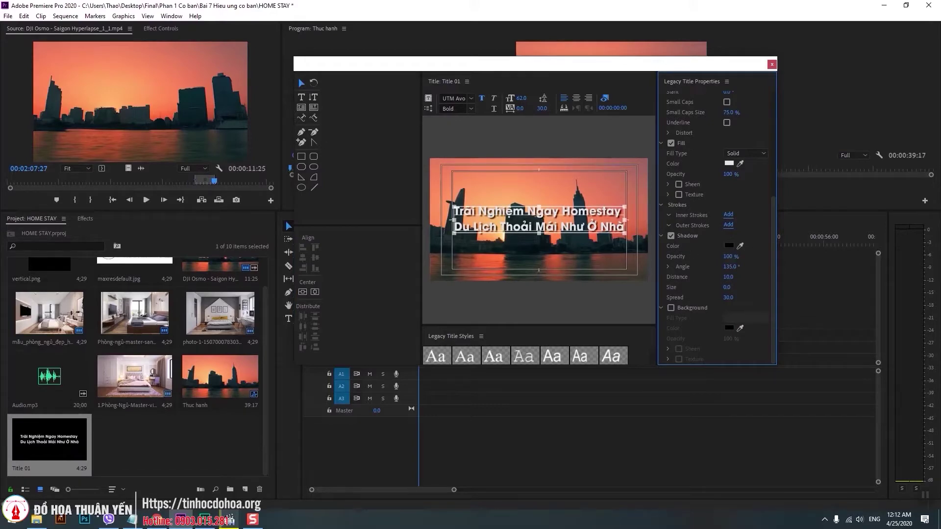
{"action": "left_click", "coordinate": [771, 65]}
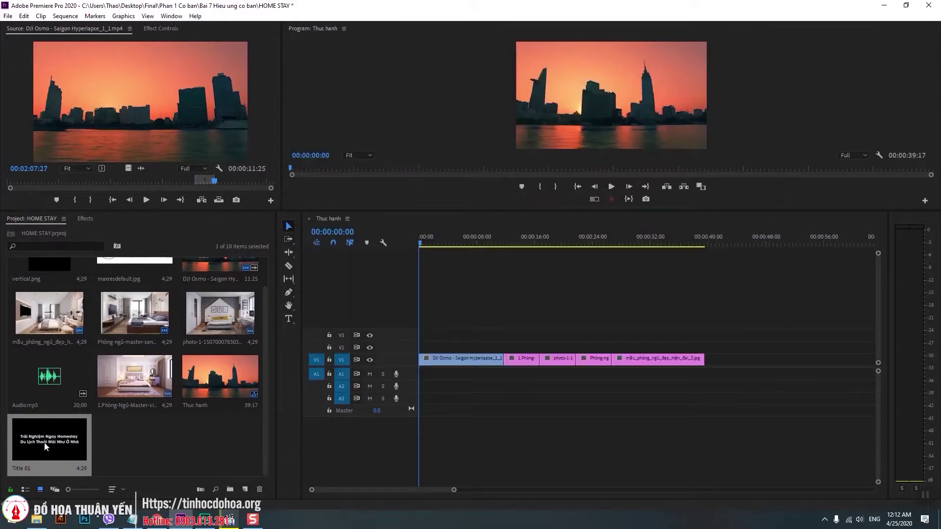
- Place Title 01 on V2 at the sequence start and extend it to end around 00:00:10
{"action": "left_click_drag", "start_coordinate": [48, 435], "coordinate": [456, 348]}
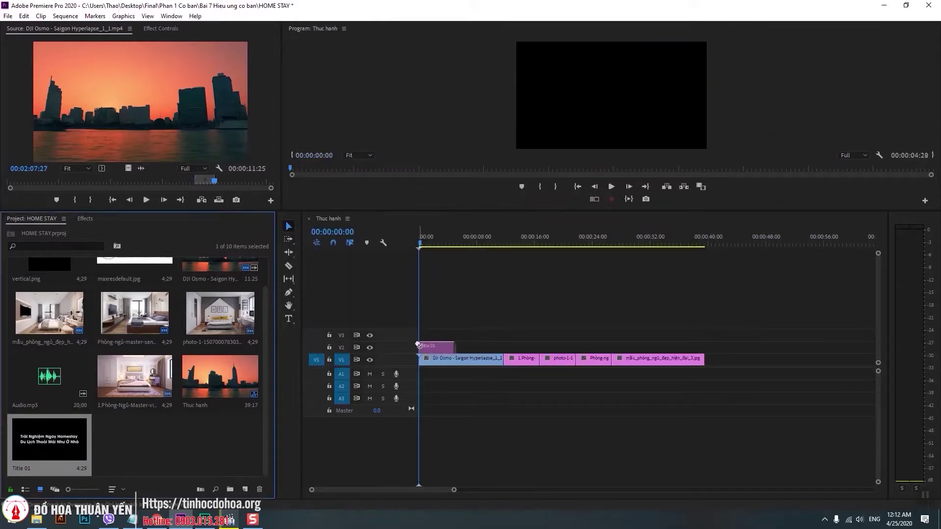
{"action": "left_click_drag", "start_coordinate": [456, 347], "coordinate": [485, 349]}
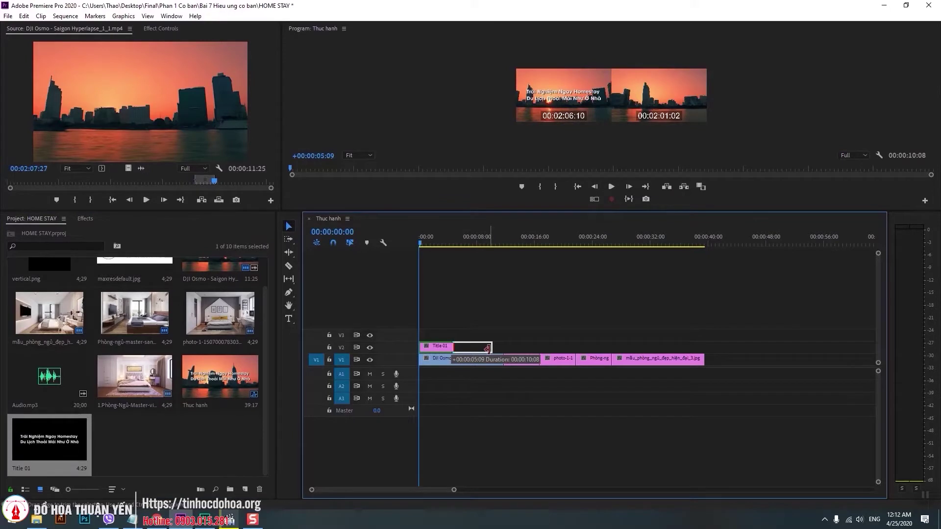
{"action": "left_click_drag", "start_coordinate": [485, 349], "coordinate": [491, 348]}
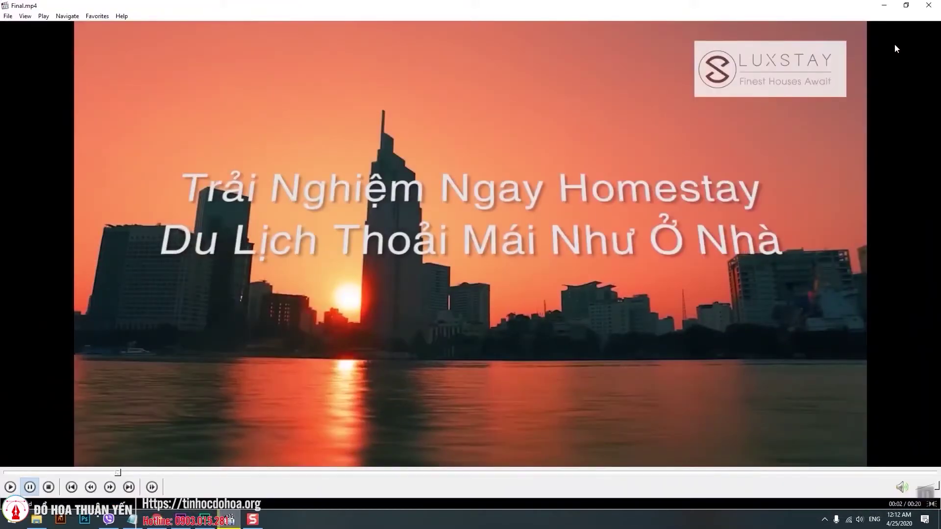
- Search effects for '3d', drag Perspective > Basic 3D onto Title 01, and view its Effect Controls
{"action": "left_click", "coordinate": [884, 7]}
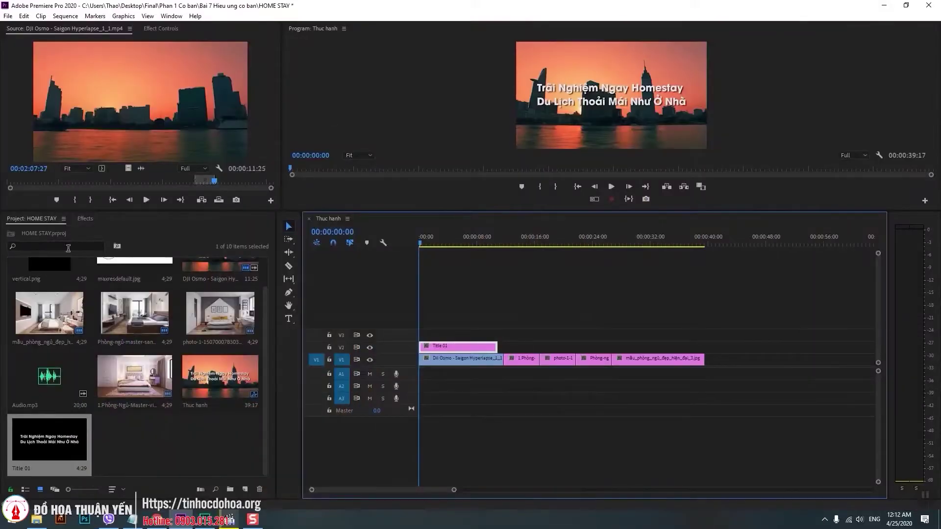
{"action": "left_click", "coordinate": [86, 219]}
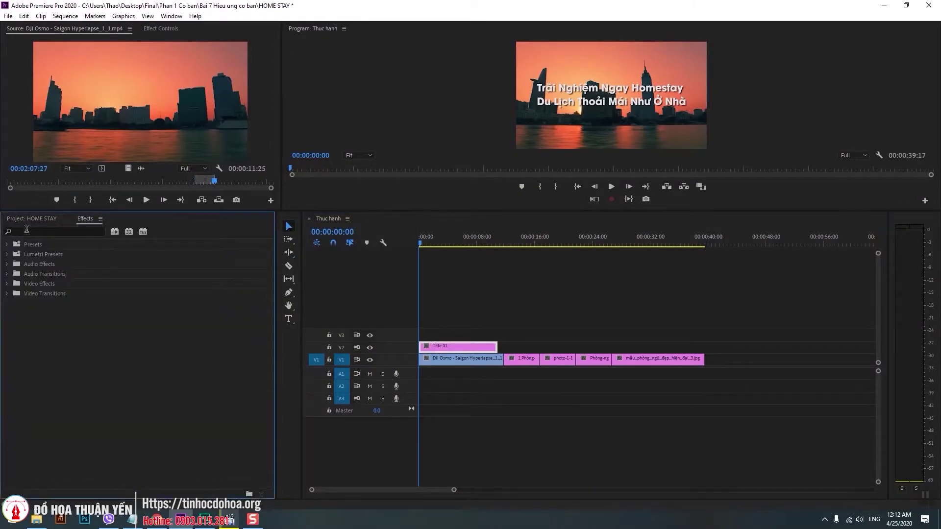
{"action": "left_click", "coordinate": [28, 229]}
{"action": "type", "text": "3d"}
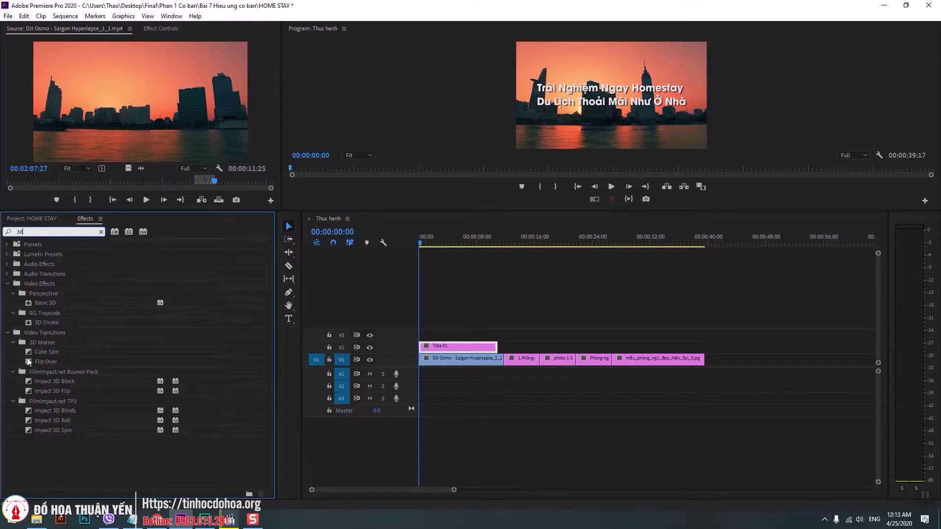
{"action": "left_click", "coordinate": [59, 305]}
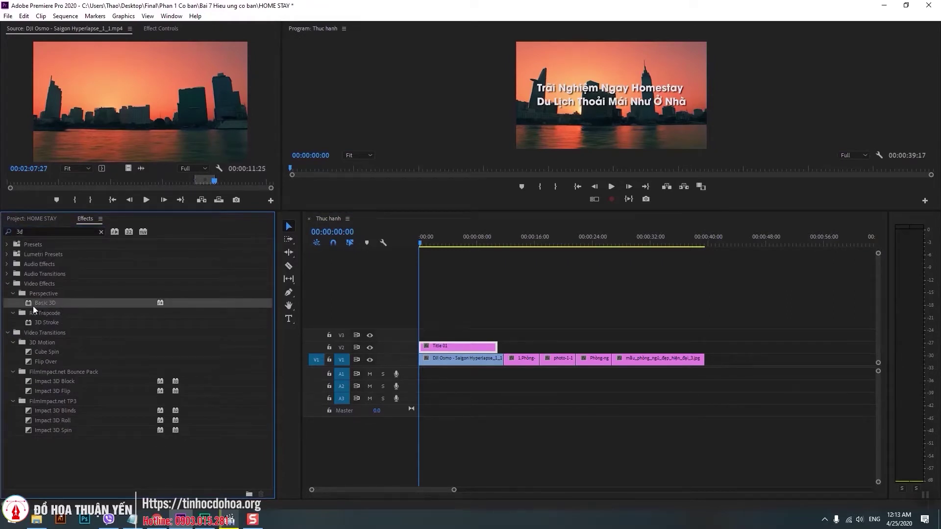
{"action": "left_click_drag", "start_coordinate": [37, 302], "coordinate": [446, 349]}
{"action": "left_click", "coordinate": [166, 28]}
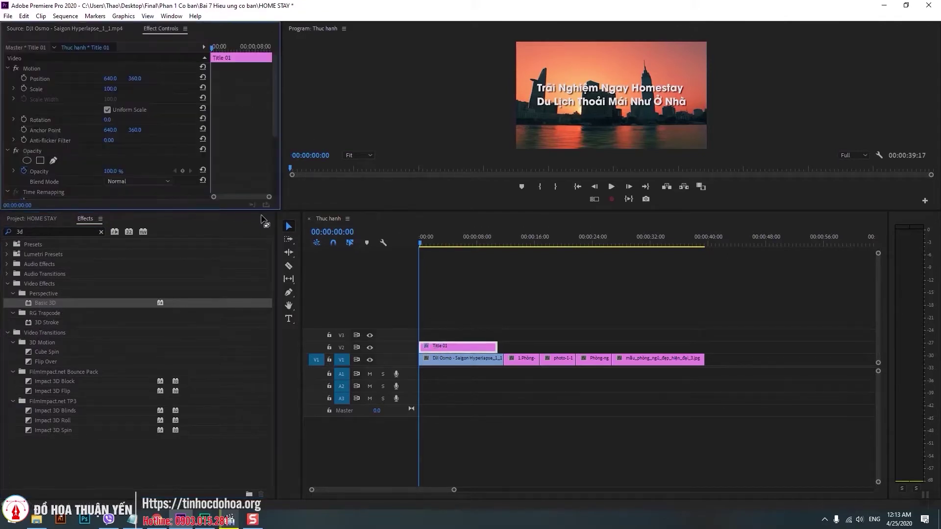
- Tilt the caption with Basic 3D, try a Swivel value, then reset Swivel to 0
{"action": "left_click_drag", "start_coordinate": [258, 212], "coordinate": [240, 278]}
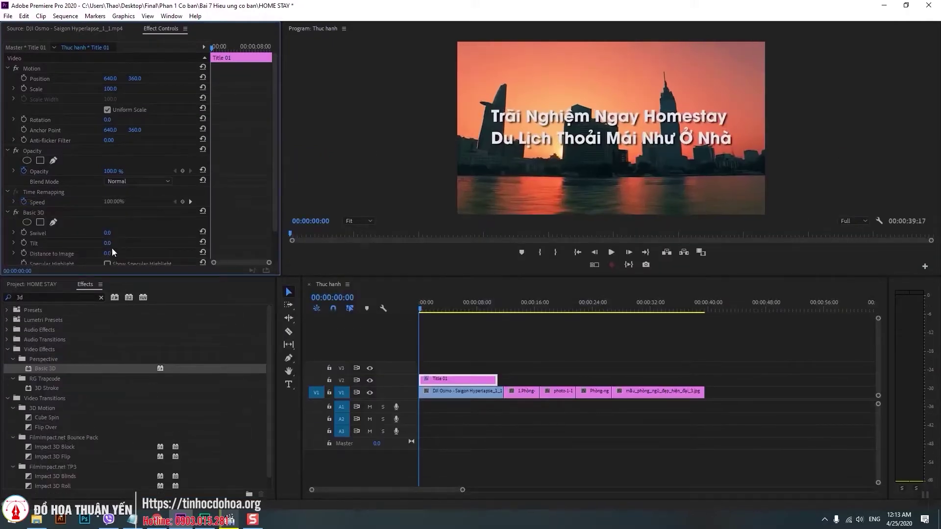
{"action": "scroll", "coordinate": [112, 253], "scroll_direction": "down", "scroll_amount": 2}
{"action": "mouse_move", "coordinate": [106, 214]}
{"action": "left_mouse_down"}
{"action": "mouse_move", "coordinate": [126, 213]}
{"action": "mouse_move", "coordinate": [78, 214]}
{"action": "mouse_move", "coordinate": [115, 214]}
{"action": "left_mouse_up"}
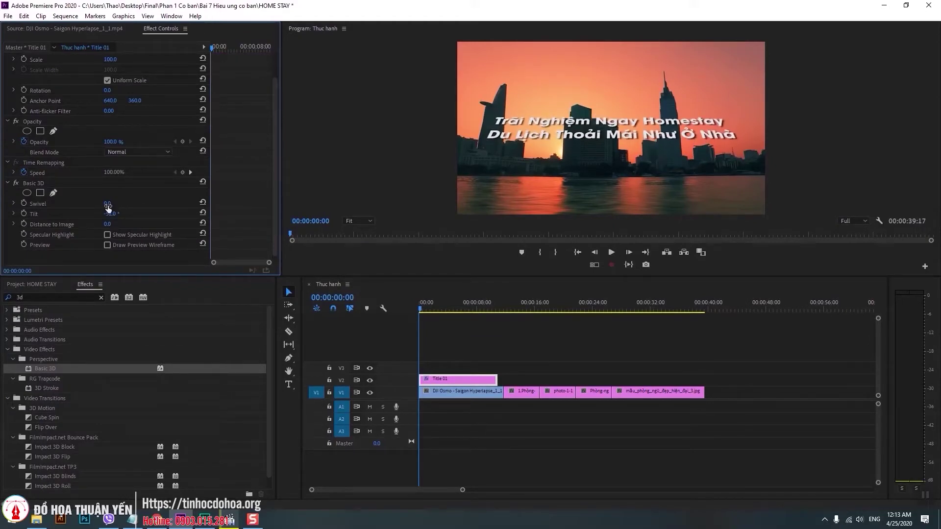
{"action": "mouse_move", "coordinate": [106, 203]}
{"action": "left_mouse_down"}
{"action": "mouse_move", "coordinate": [74, 203]}
{"action": "mouse_move", "coordinate": [177, 205]}
{"action": "left_mouse_up"}
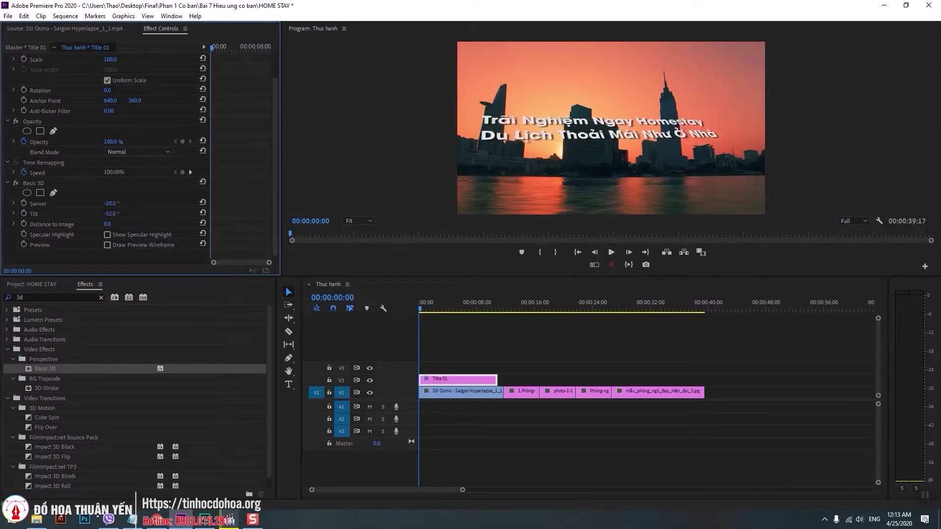
{"action": "left_click", "coordinate": [202, 202]}
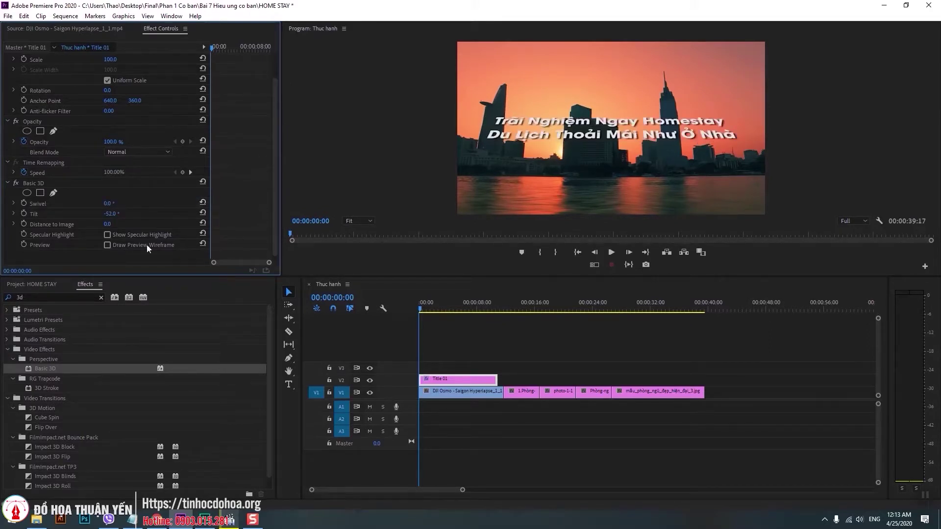
- Try and reset Distance to Image to 0, settle the tilt at -42°, and view the reference video
{"action": "left_click_drag", "start_coordinate": [107, 224], "coordinate": [176, 224]}
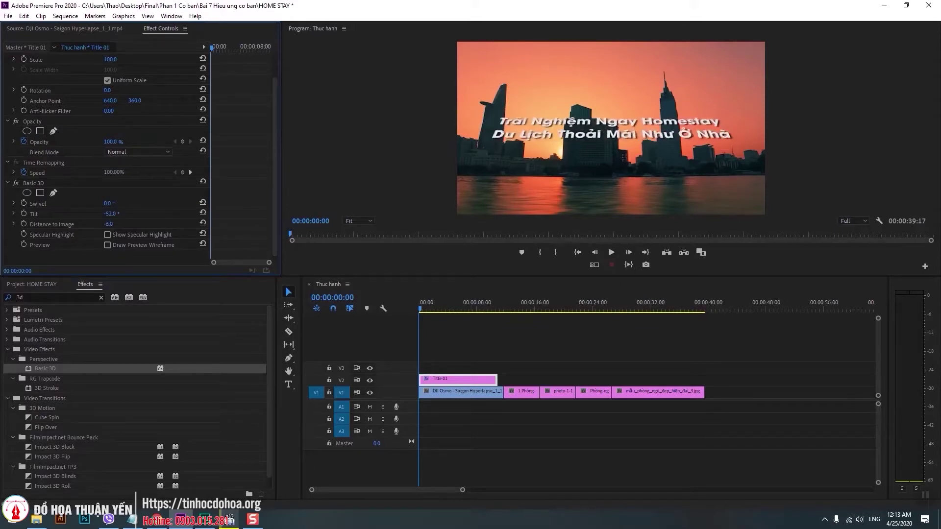
{"action": "left_click", "coordinate": [203, 223]}
{"action": "mouse_move", "coordinate": [111, 214]}
{"action": "left_mouse_down"}
{"action": "mouse_move", "coordinate": [154, 214]}
{"action": "mouse_move", "coordinate": [105, 213]}
{"action": "left_mouse_up"}
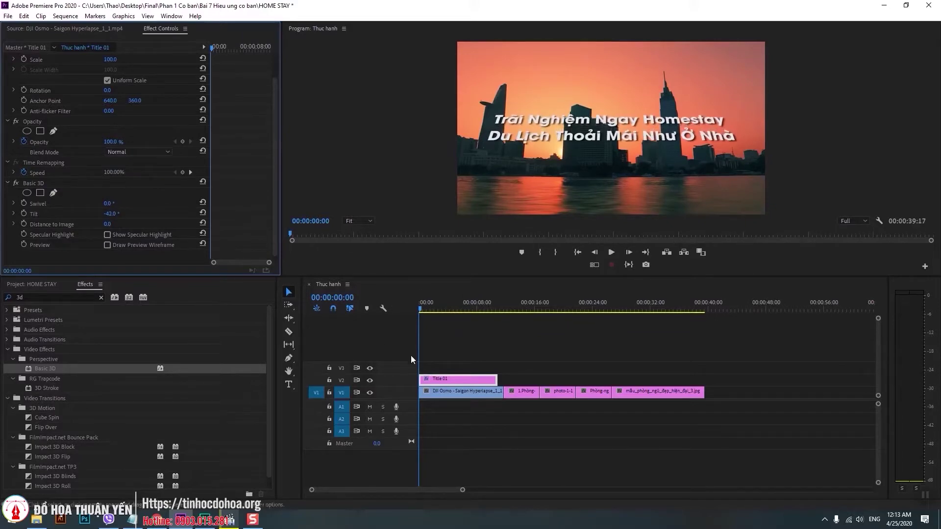
{"action": "left_click", "coordinate": [230, 519]}
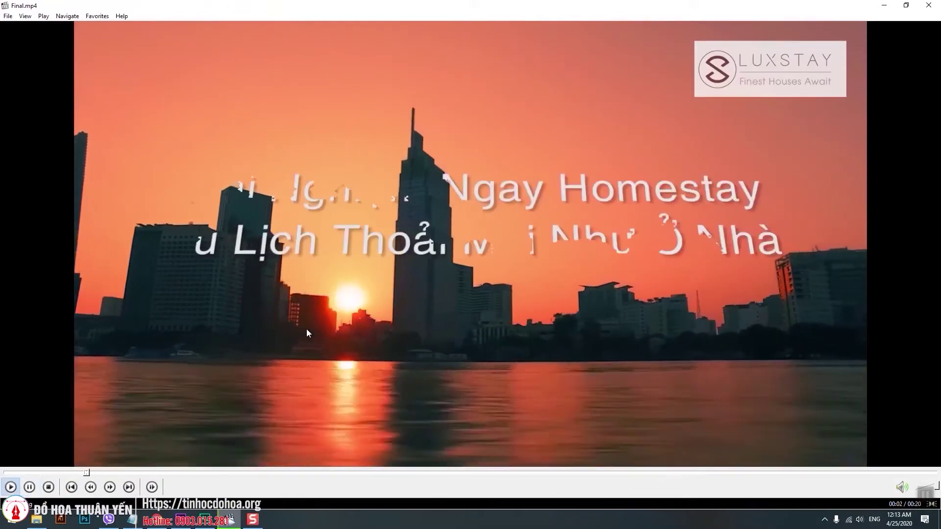
- Clear the Effects search and drop Wipe > Paint Splatter onto the start of Title 01 on V2, then preview it
{"action": "left_click", "coordinate": [884, 5]}
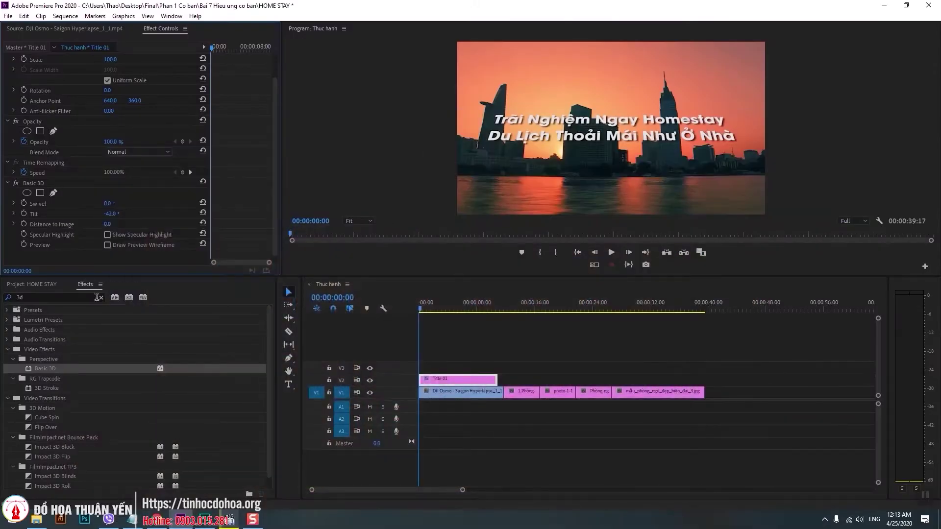
{"action": "left_click", "coordinate": [99, 298]}
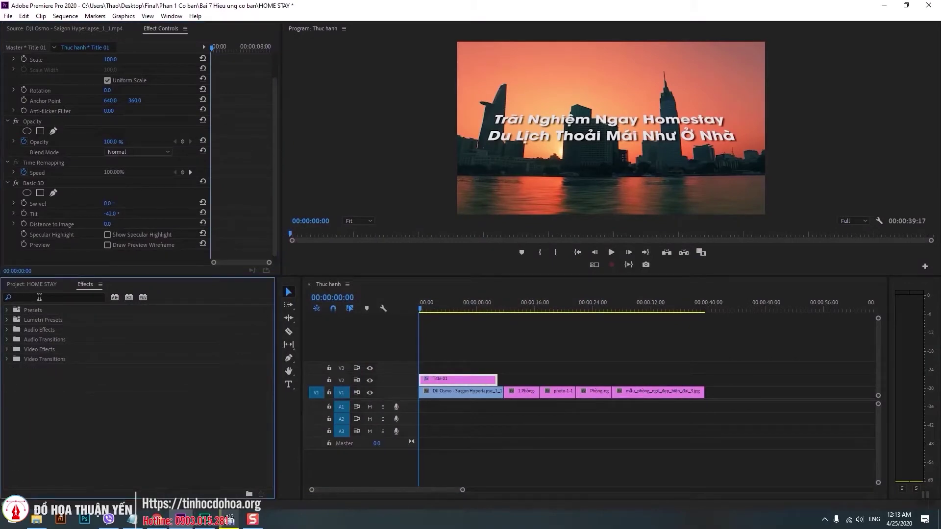
{"action": "left_click", "coordinate": [6, 359]}
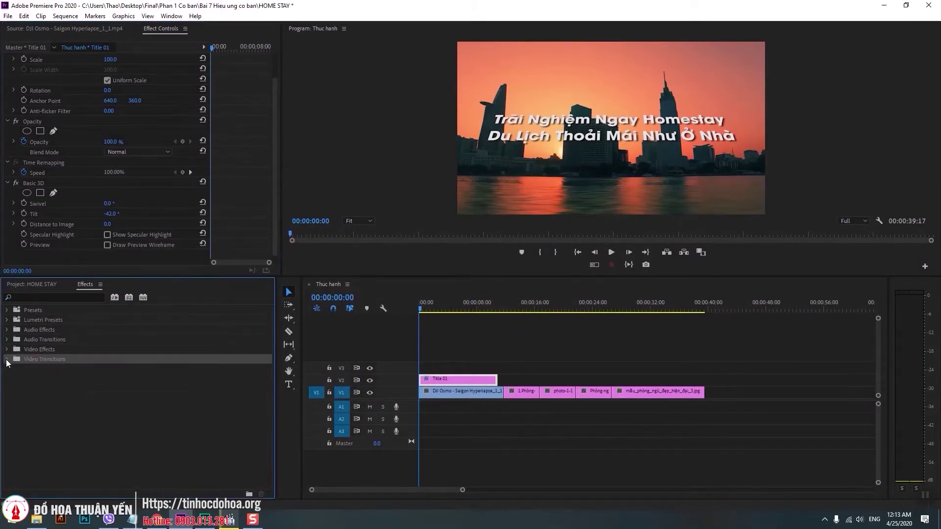
{"action": "scroll", "coordinate": [38, 388], "scroll_direction": "down", "scroll_amount": 2}
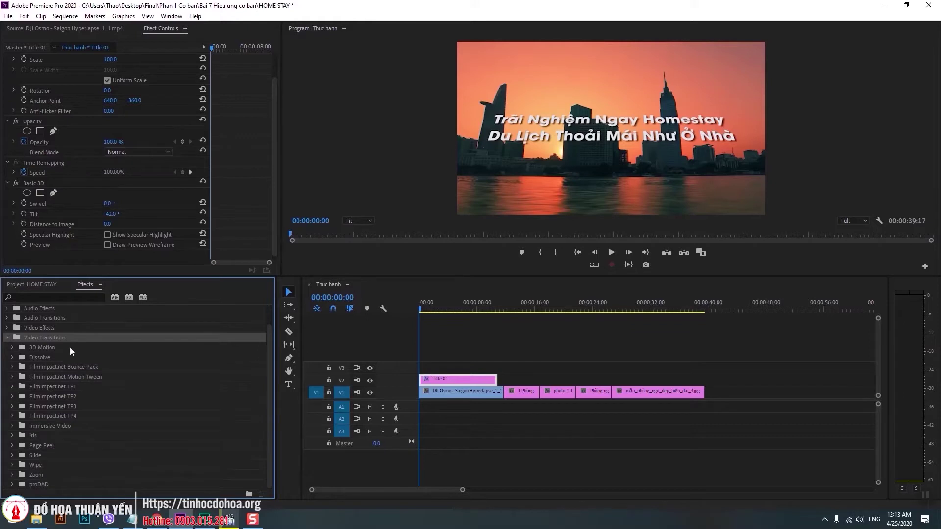
{"action": "left_click", "coordinate": [13, 464]}
{"action": "scroll", "coordinate": [31, 462], "scroll_direction": "down", "scroll_amount": 5}
{"action": "left_click", "coordinate": [40, 457]}
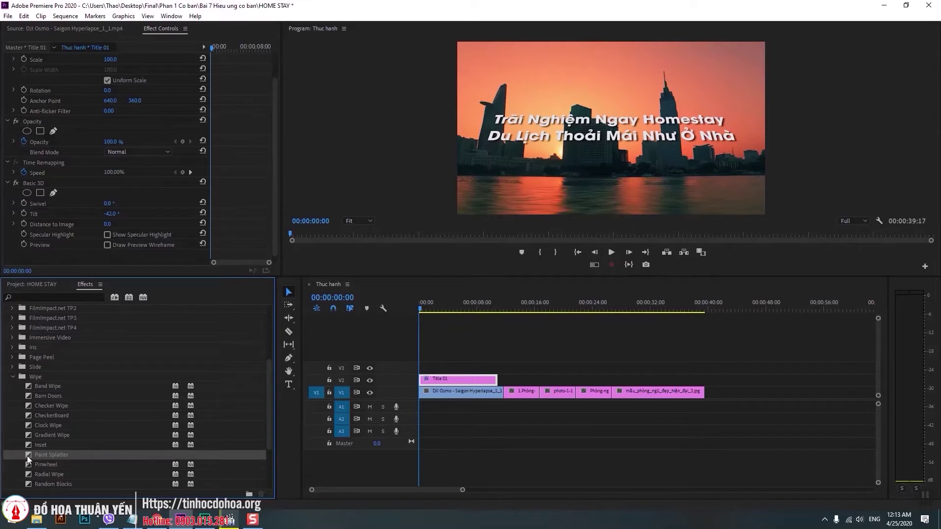
{"action": "mouse_move", "coordinate": [31, 454]}
{"action": "left_mouse_down"}
{"action": "mouse_move", "coordinate": [438, 391]}
{"action": "mouse_move", "coordinate": [426, 380]}
{"action": "left_mouse_up"}
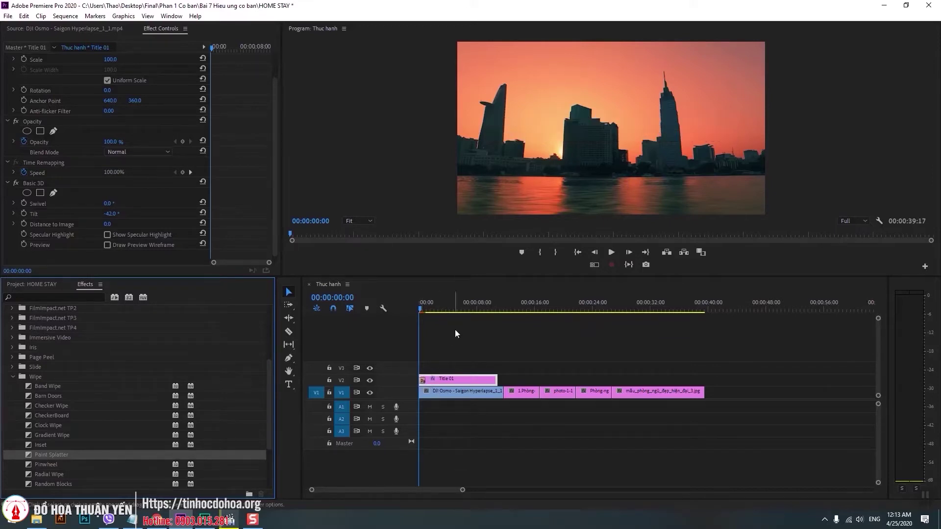
{"action": "left_click_drag", "start_coordinate": [418, 304], "coordinate": [425, 306]}
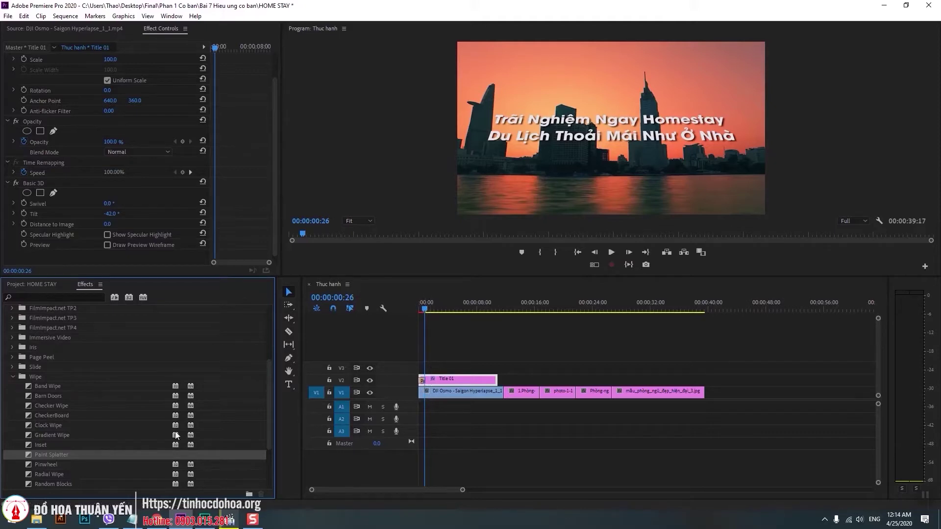
- Add a Paint Splatter transition to the end of Title 01 and play the sequence to check it
{"action": "left_click_drag", "start_coordinate": [150, 485], "coordinate": [494, 380]}
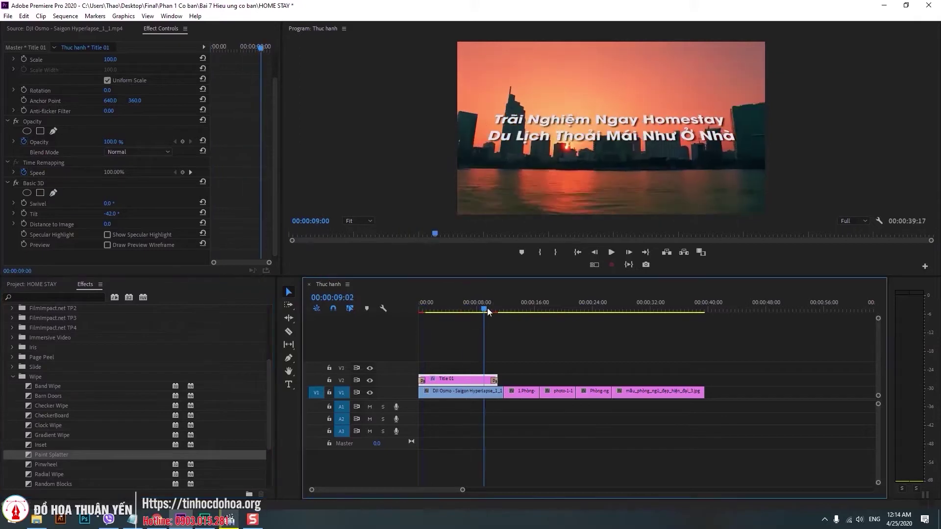
{"action": "left_click_drag", "start_coordinate": [466, 302], "coordinate": [492, 308]}
{"action": "key", "text": "space"}
{"action": "key", "text": "space"}
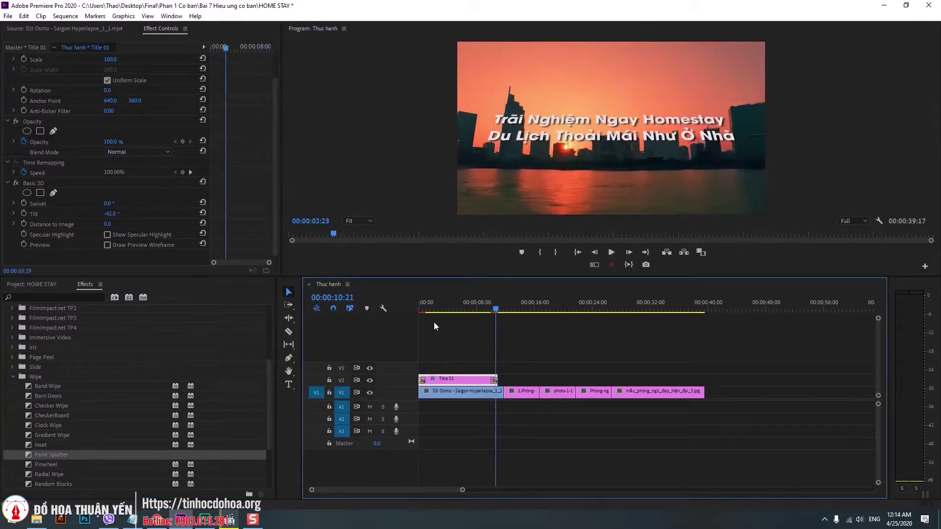
{"action": "left_click_drag", "start_coordinate": [498, 311], "coordinate": [416, 329]}
- Set the opening Paint Splatter transition to 00:00:02:00, preview it, and park near 13 seconds
{"action": "left_click", "coordinate": [421, 382]}
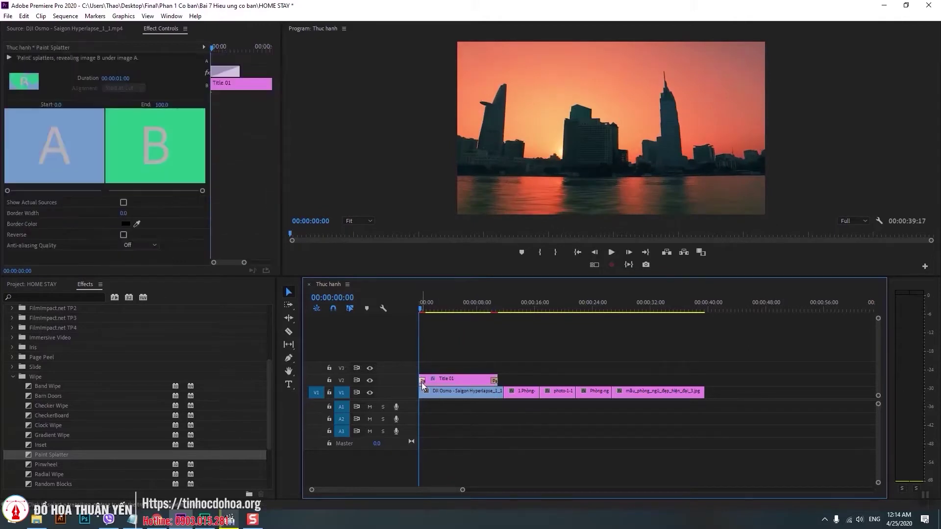
{"action": "left_click", "coordinate": [114, 78]}
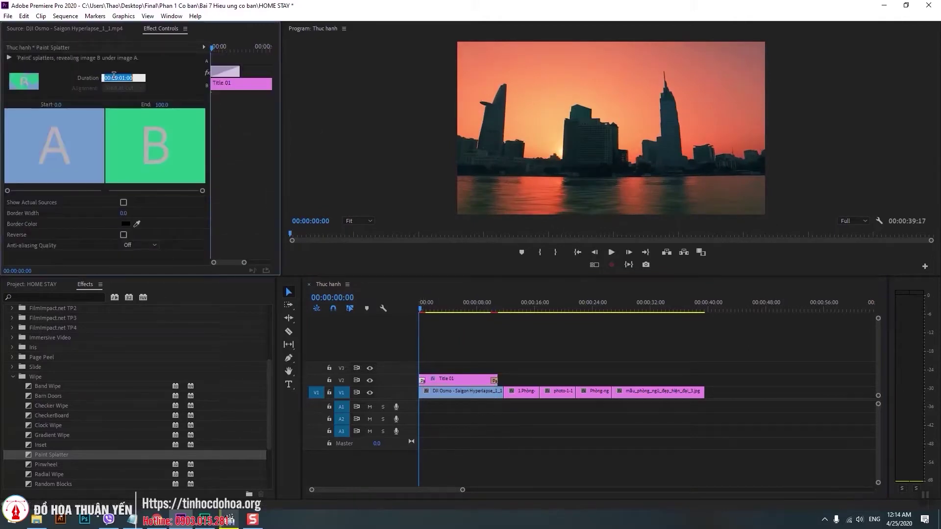
{"action": "type", "text": "200"}
{"action": "key", "text": "Return"}
{"action": "key", "text": "space"}
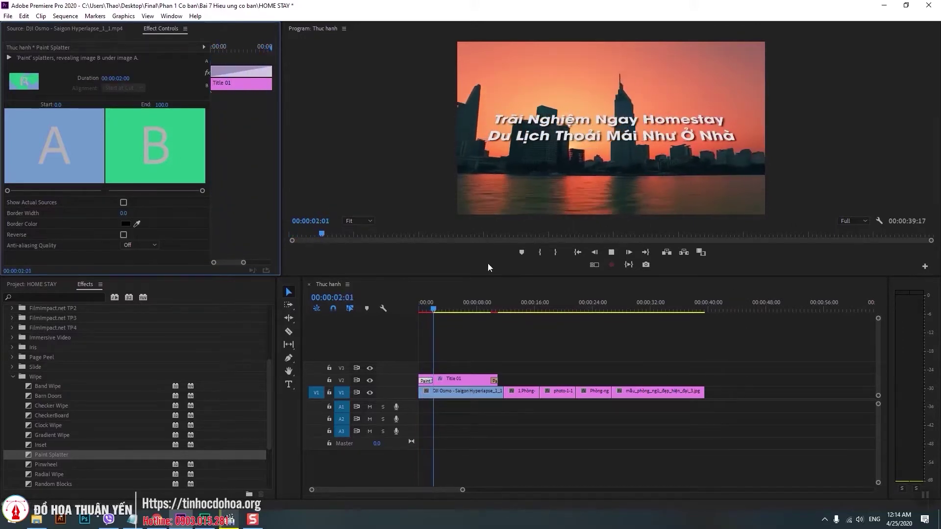
{"action": "left_click", "coordinate": [534, 333]}
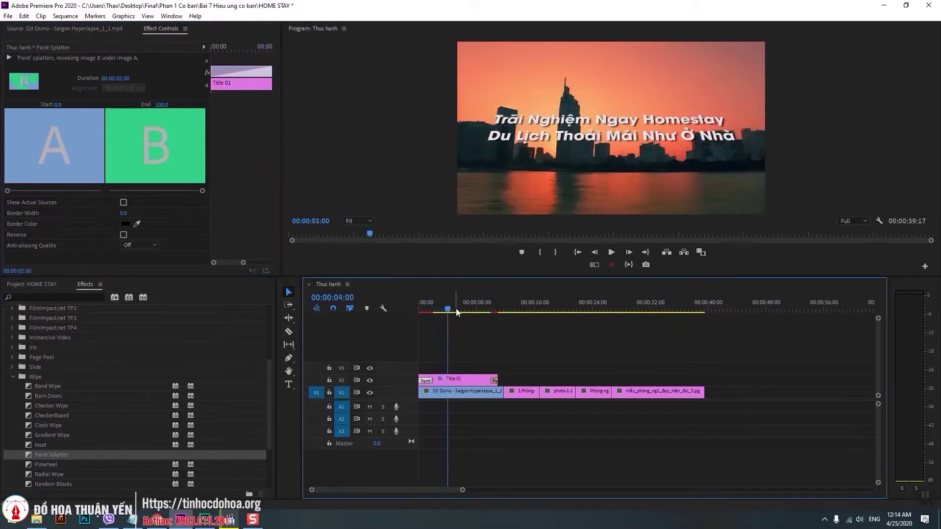
{"action": "left_click_drag", "start_coordinate": [521, 308], "coordinate": [512, 309]}
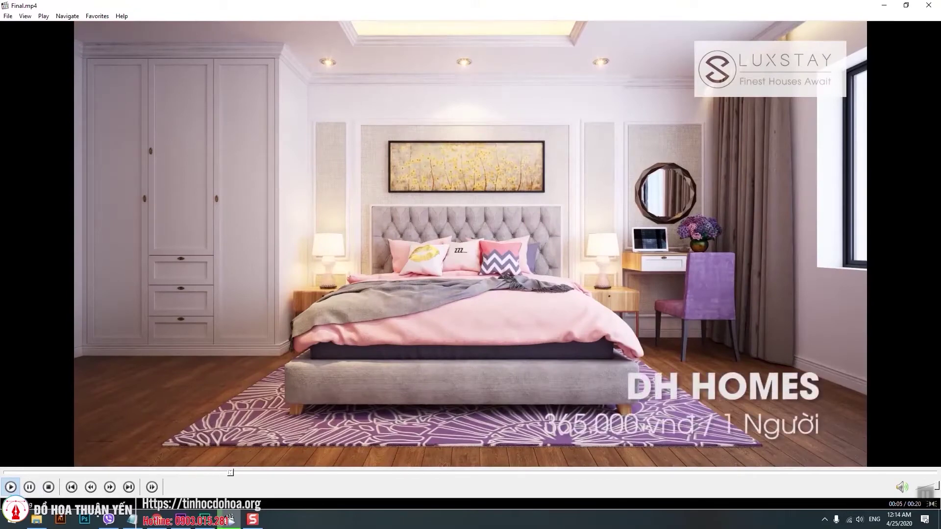
- Play the finished reference video, then return to Premiere's Project panel
{"action": "left_click", "coordinate": [452, 353]}
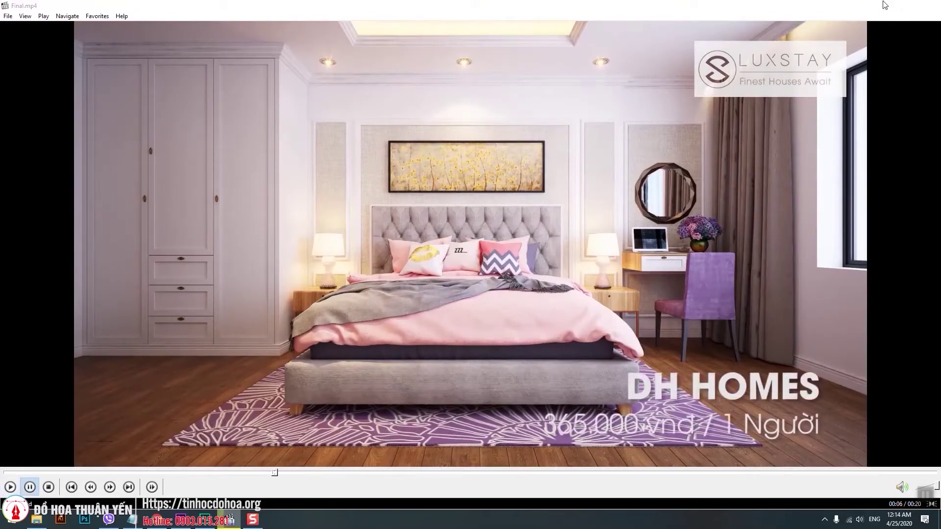
{"action": "left_click", "coordinate": [883, 5]}
{"action": "left_click", "coordinate": [34, 284]}
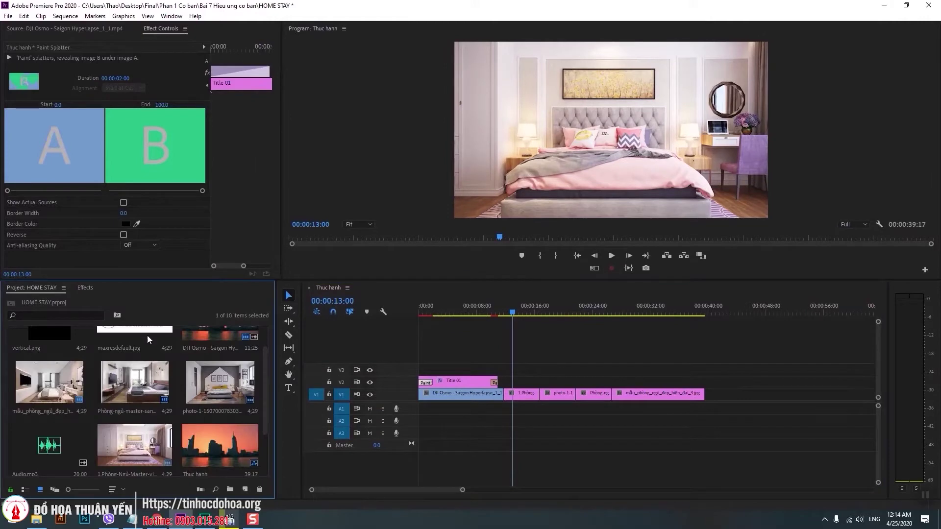
- Copy the DH HOMES name and price line from the Notepad caption notes
{"action": "left_click", "coordinate": [132, 519]}
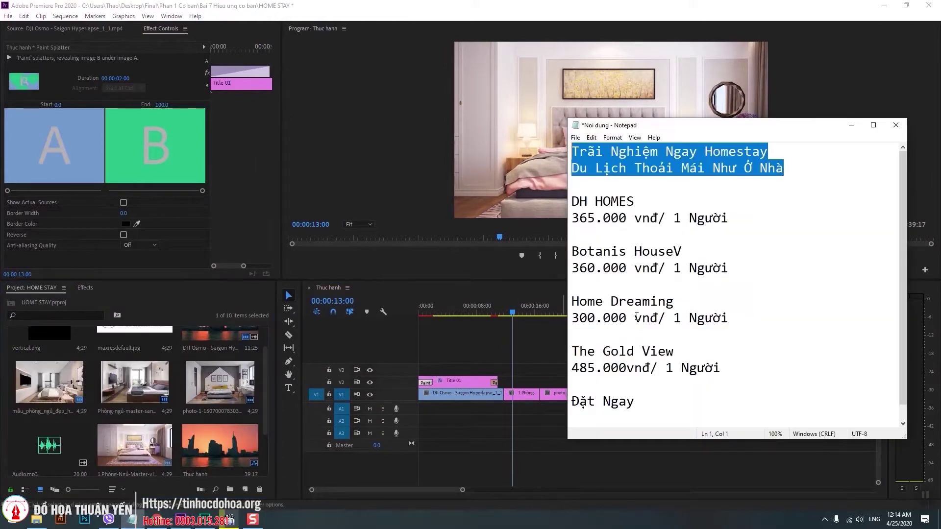
{"action": "left_click_drag", "start_coordinate": [744, 232], "coordinate": [572, 201]}
{"action": "right_click", "coordinate": [580, 206]}
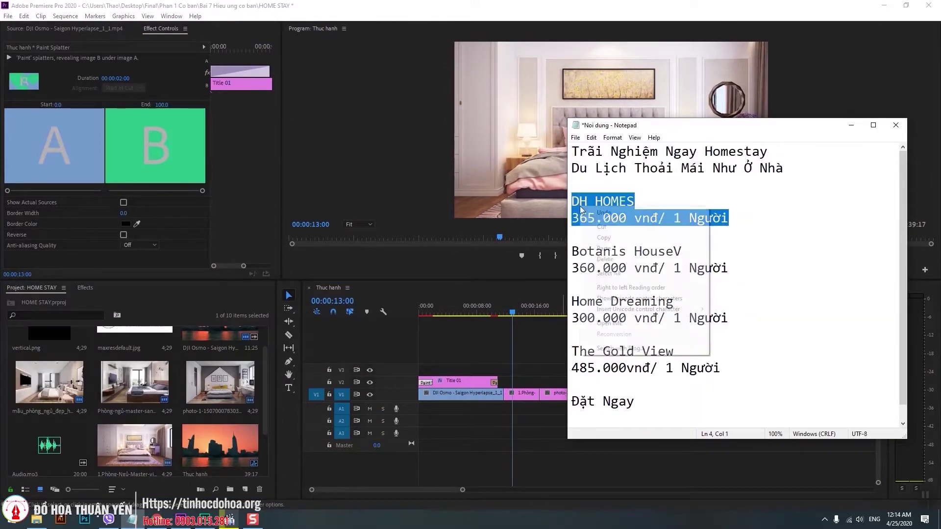
{"action": "left_click", "coordinate": [604, 237]}
{"action": "left_click", "coordinate": [851, 124]}
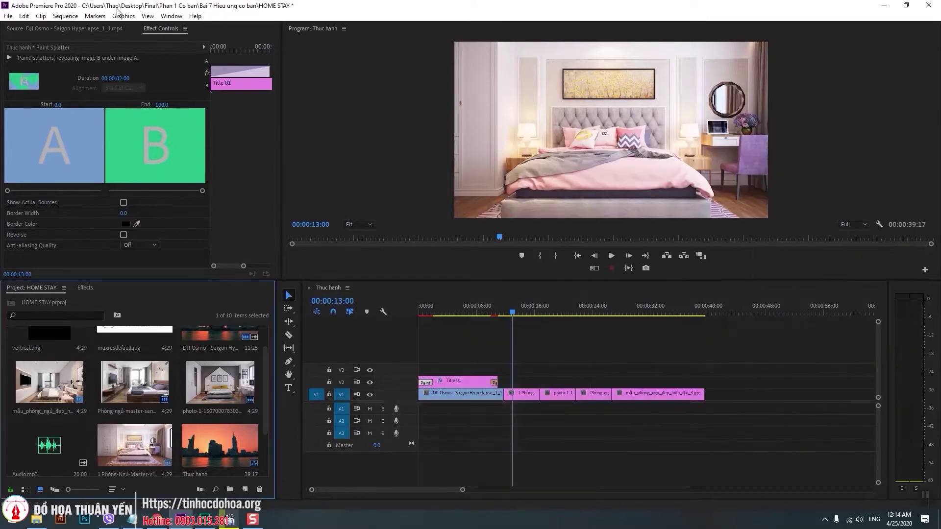
{"action": "left_click", "coordinate": [8, 15]}
{"action": "mouse_move", "coordinate": [24, 28]}
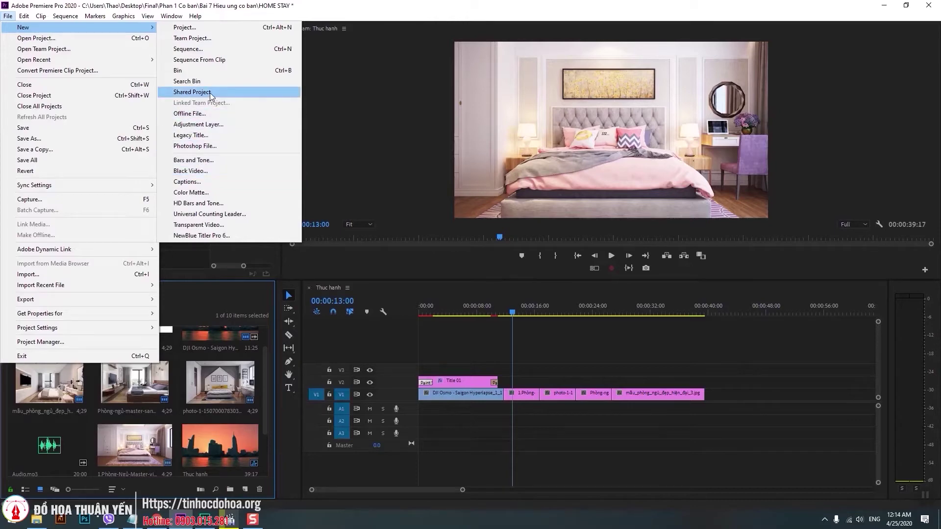
- Create legacy title Title 02 and paste the DH HOMES name and price into it
{"action": "left_click", "coordinate": [206, 136]}
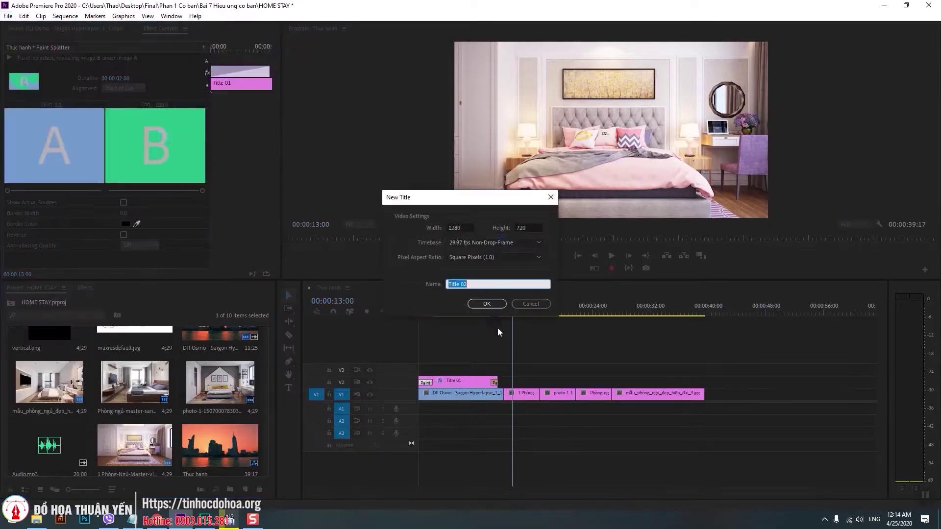
{"action": "left_click", "coordinate": [479, 305]}
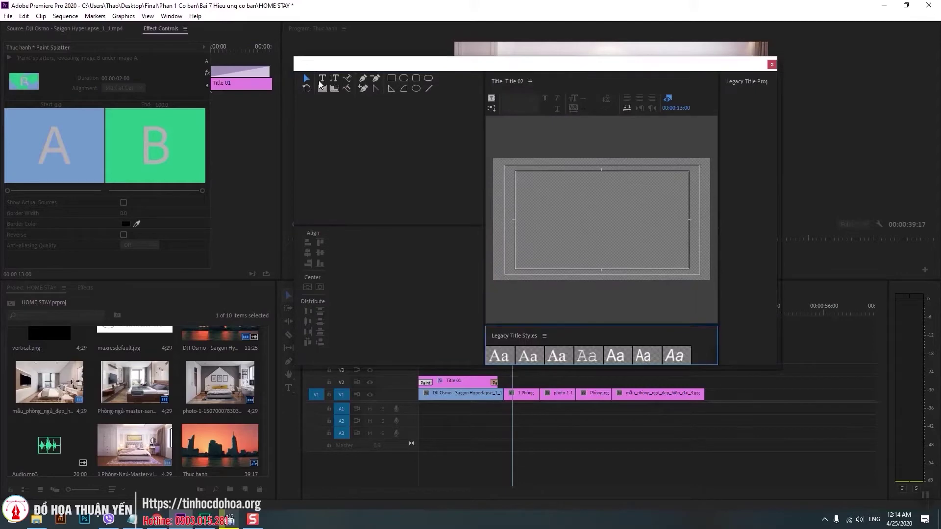
{"action": "left_click", "coordinate": [321, 79]}
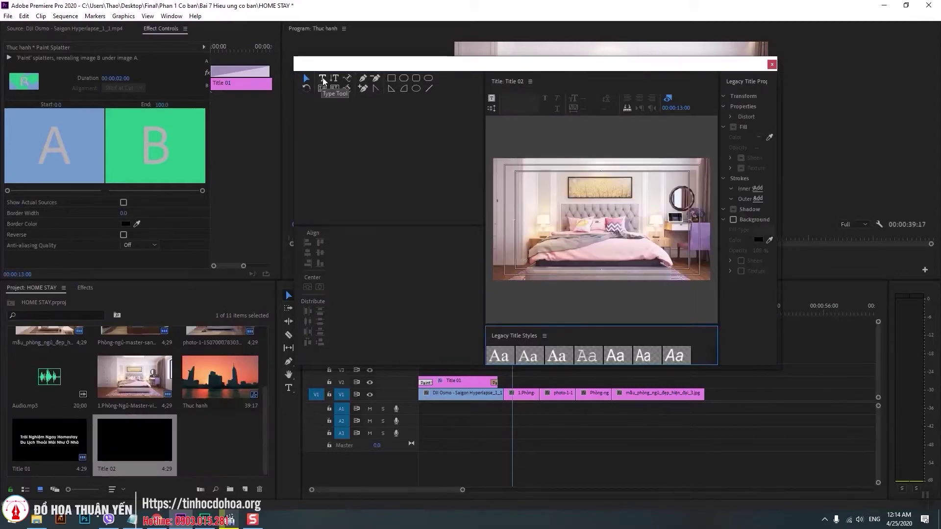
{"action": "left_click", "coordinate": [637, 256]}
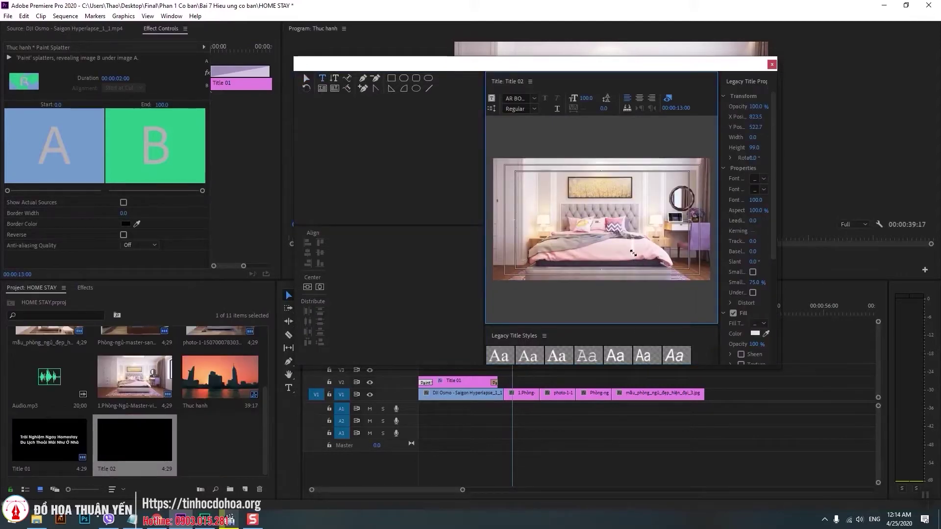
{"action": "key", "text": "ctrl+v"}
- Move the pasted DH HOMES text into the frame's lower right
{"action": "left_click", "coordinate": [305, 78]}
{"action": "left_click_drag", "start_coordinate": [484, 149], "coordinate": [356, 156]}
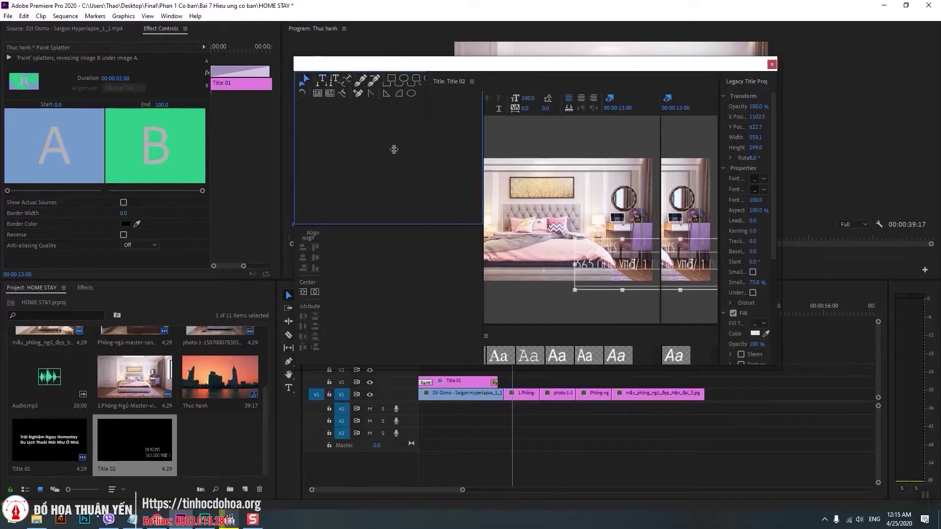
{"action": "left_click_drag", "start_coordinate": [609, 266], "coordinate": [569, 281]}
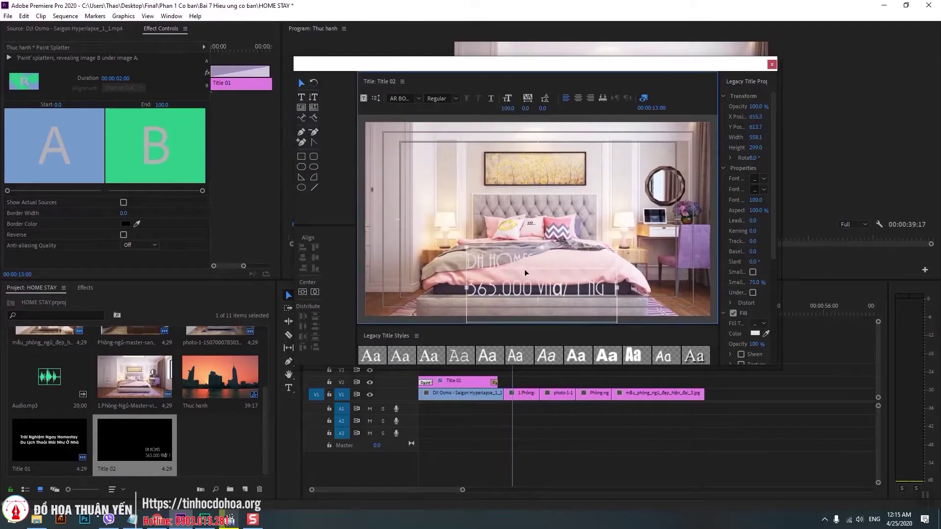
{"action": "left_click", "coordinate": [403, 99]}
- Set the Title 02 text font to UTM Avo Bold
{"action": "type", "text": "UTM A&S"}
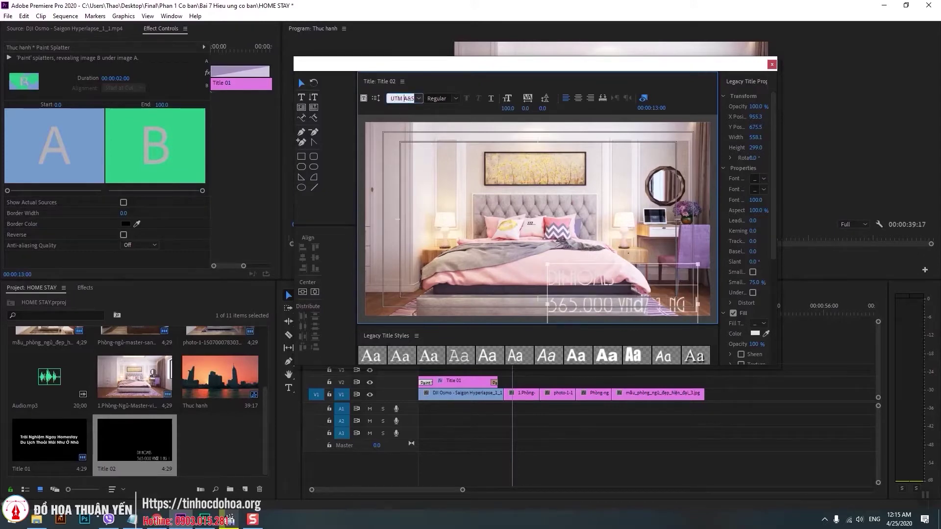
{"action": "type", "text": "o"}
{"action": "key", "text": "Return"}
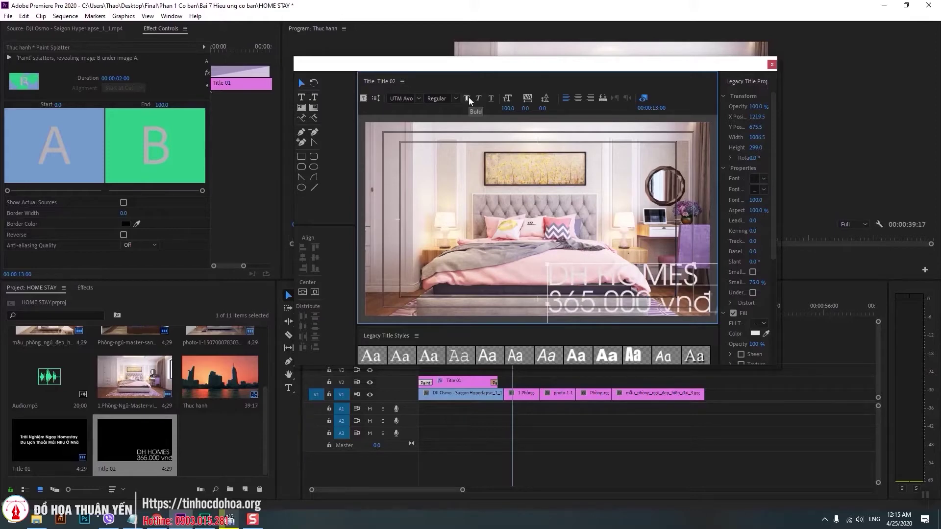
{"action": "left_click", "coordinate": [454, 98]}
{"action": "left_click", "coordinate": [453, 110]}
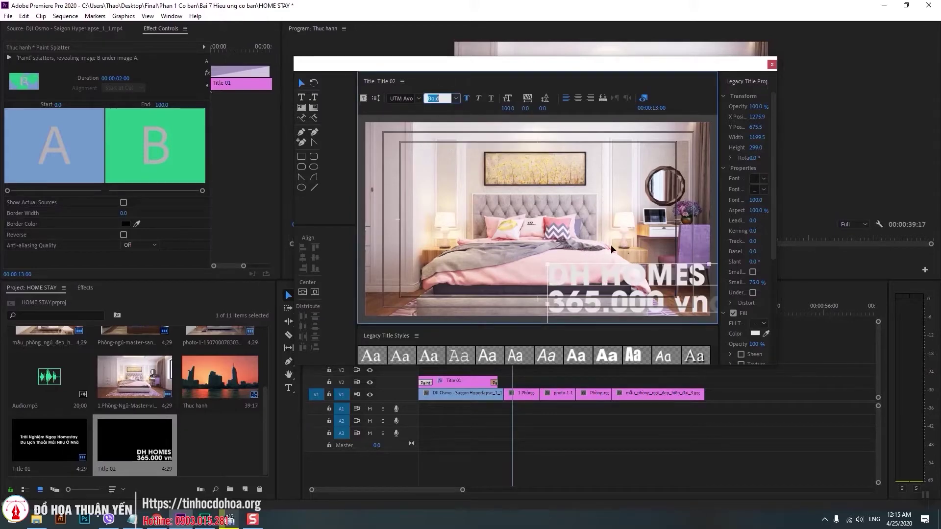
- Shrink the text box and move it to the frame's lower left
{"action": "mouse_move", "coordinate": [606, 276]}
{"action": "left_mouse_down"}
{"action": "mouse_move", "coordinate": [486, 264]}
{"action": "mouse_move", "coordinate": [555, 280]}
{"action": "left_mouse_up"}
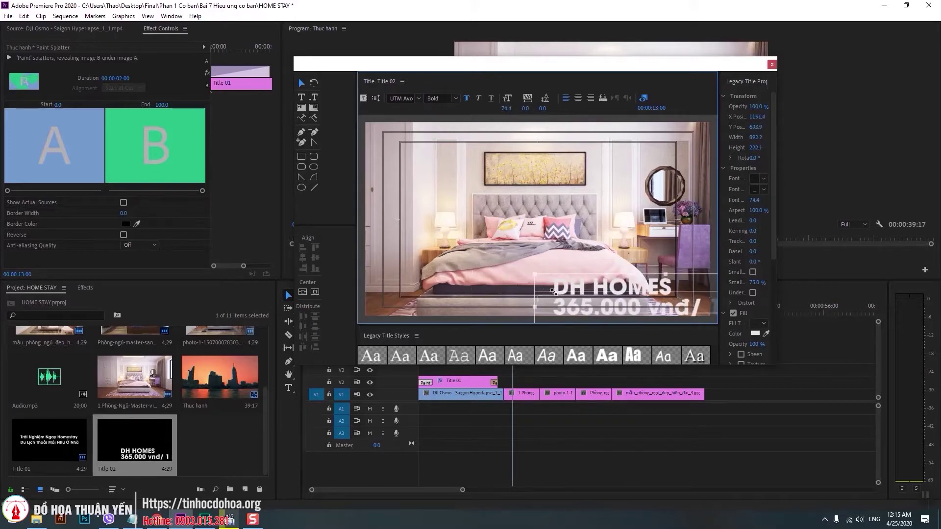
{"action": "mouse_move", "coordinate": [505, 259]}
{"action": "left_mouse_down"}
{"action": "mouse_move", "coordinate": [590, 306]}
{"action": "mouse_move", "coordinate": [534, 275]}
{"action": "left_mouse_up"}
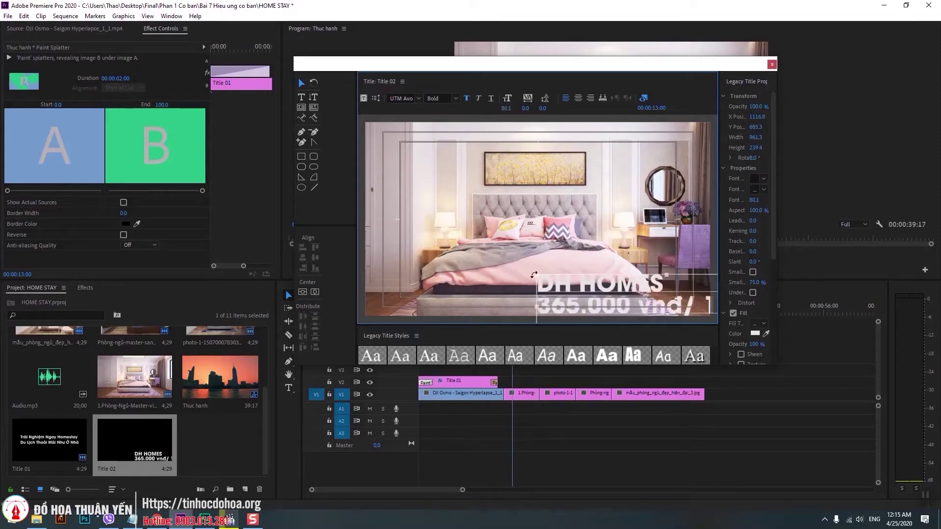
{"action": "left_click_drag", "start_coordinate": [535, 274], "coordinate": [537, 269]}
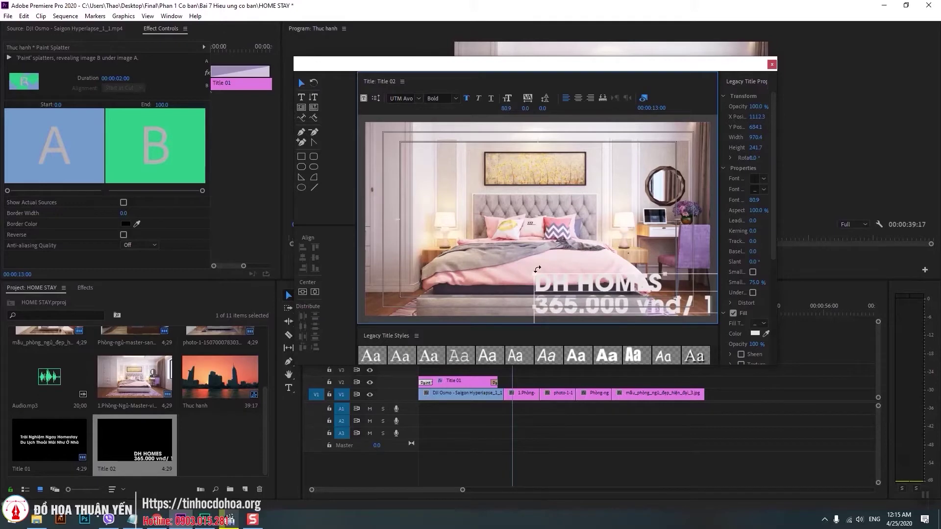
{"action": "left_click_drag", "start_coordinate": [610, 277], "coordinate": [478, 256]}
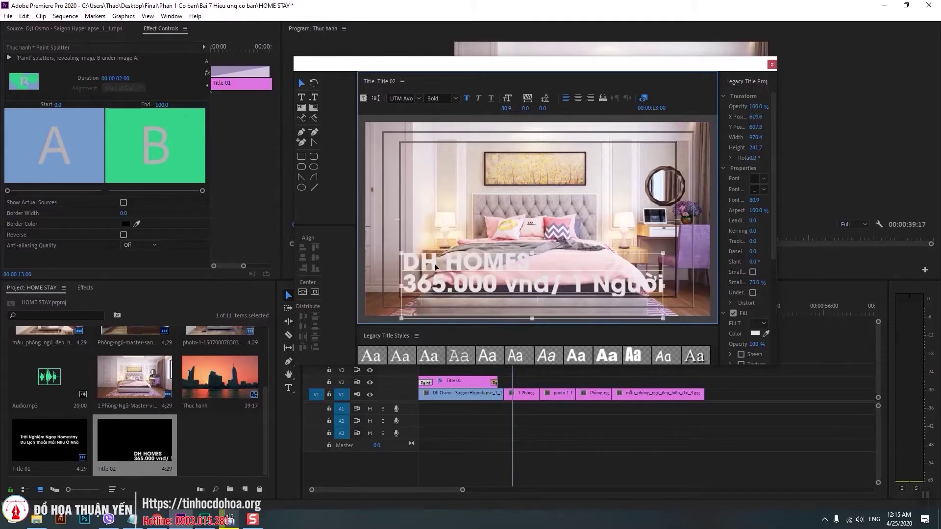
- Delete the empty third line and reselect the '365.000 vnd/ 1 Người' price line
{"action": "left_click", "coordinate": [301, 97]}
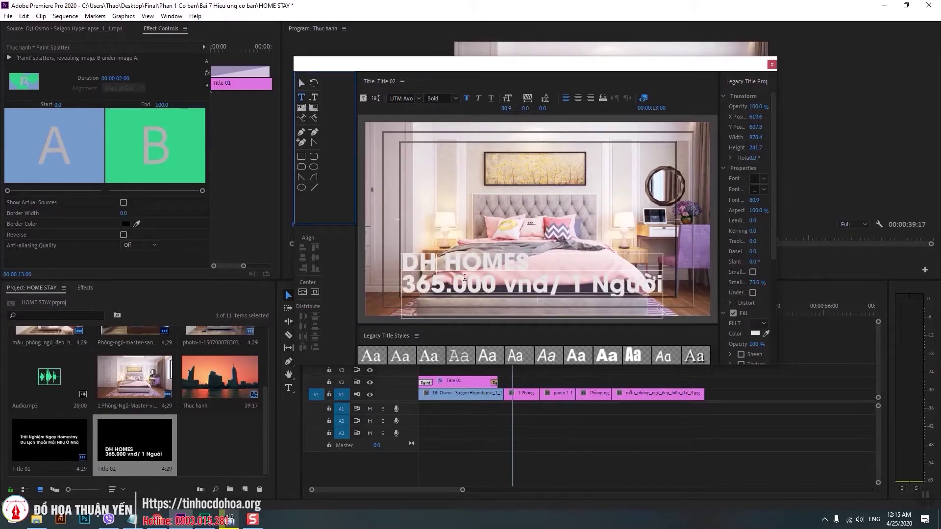
{"action": "left_click_drag", "start_coordinate": [465, 277], "coordinate": [607, 299]}
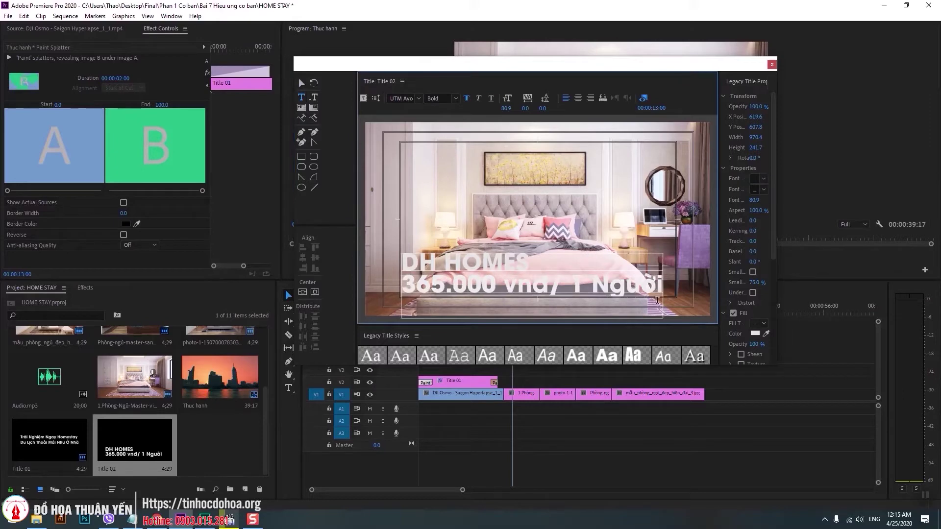
{"action": "left_click_drag", "start_coordinate": [657, 300], "coordinate": [409, 310]}
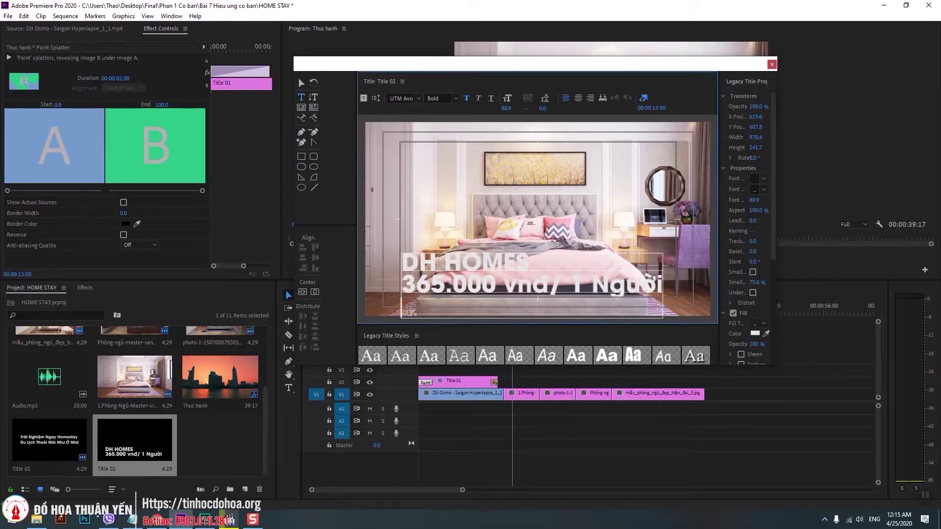
{"action": "key", "text": "BackSpace"}
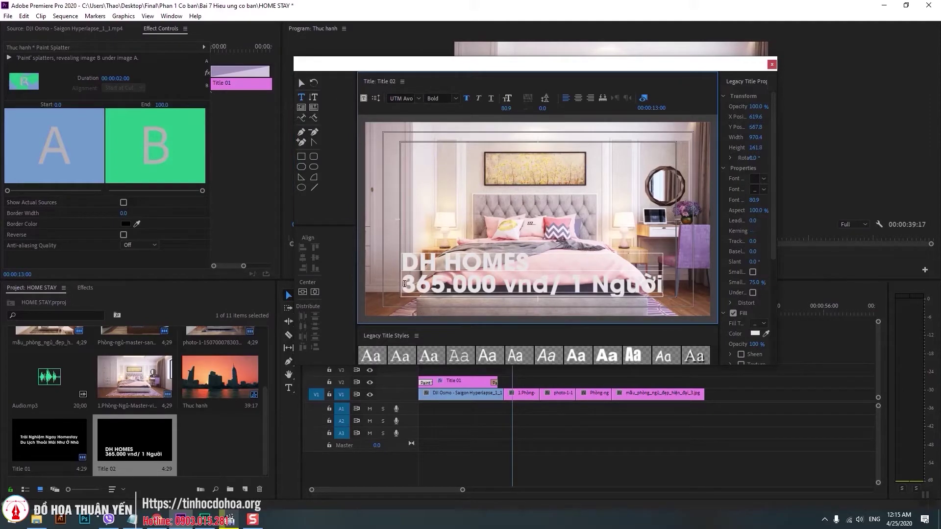
{"action": "left_click_drag", "start_coordinate": [404, 284], "coordinate": [682, 285]}
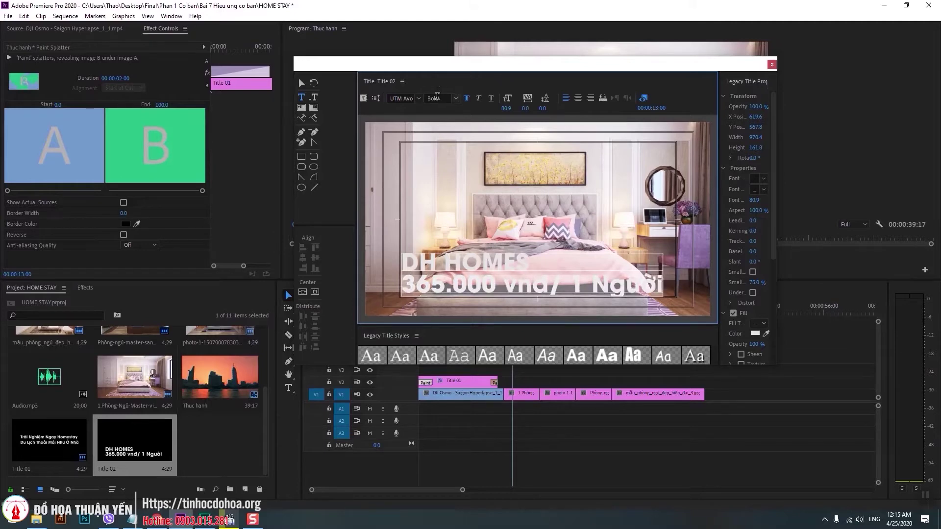
{"action": "left_click", "coordinate": [454, 99]}
- Make the price line Regular and smaller, and raise the leading to 25
{"action": "left_click", "coordinate": [455, 99]}
{"action": "left_click", "coordinate": [454, 99]}
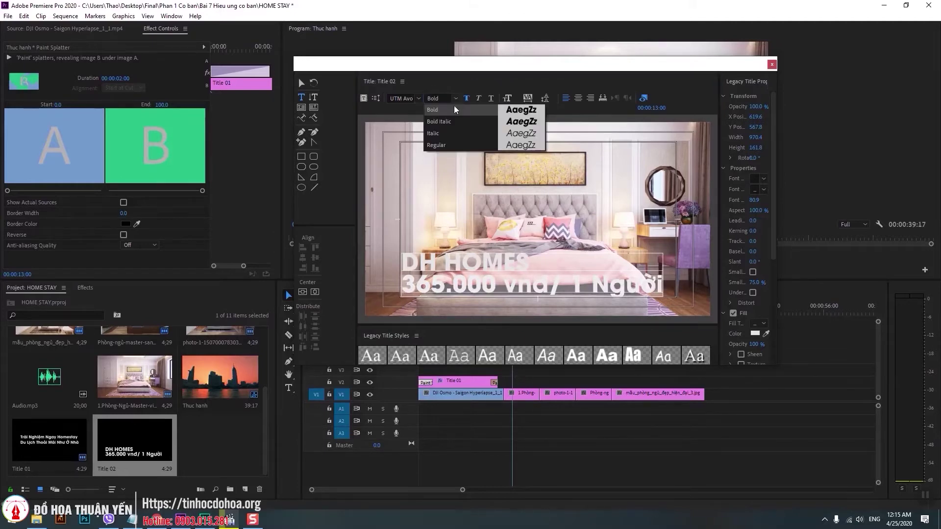
{"action": "left_click", "coordinate": [437, 147]}
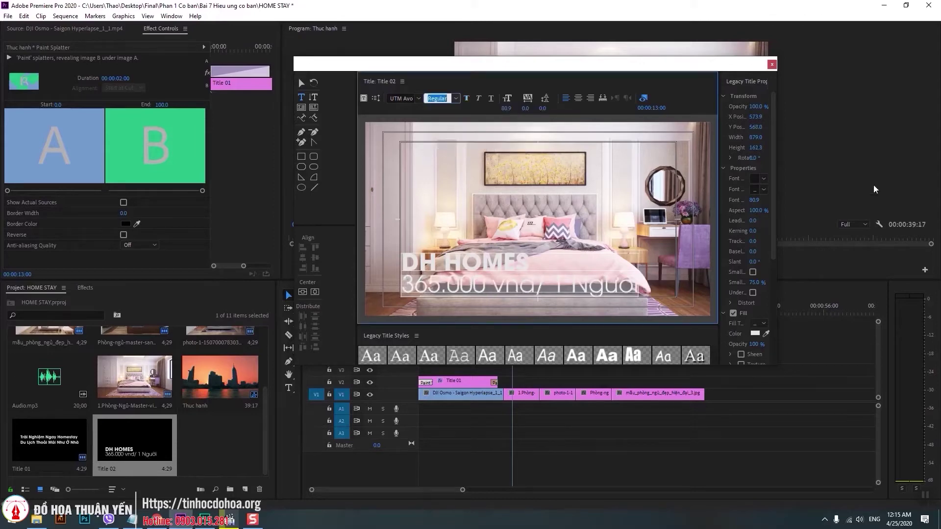
{"action": "mouse_move", "coordinate": [754, 201]}
{"action": "left_mouse_down"}
{"action": "mouse_move", "coordinate": [734, 201]}
{"action": "mouse_move", "coordinate": [745, 201]}
{"action": "left_mouse_up"}
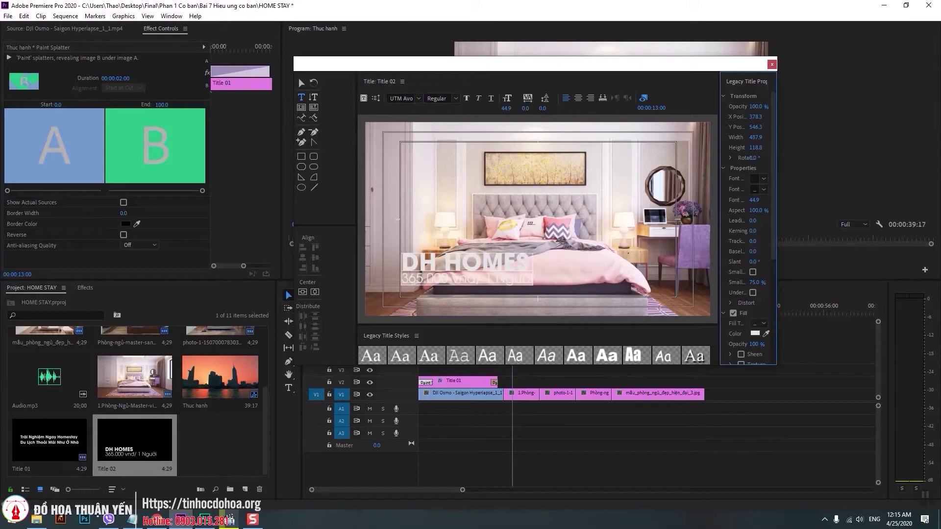
{"action": "left_click", "coordinate": [301, 83]}
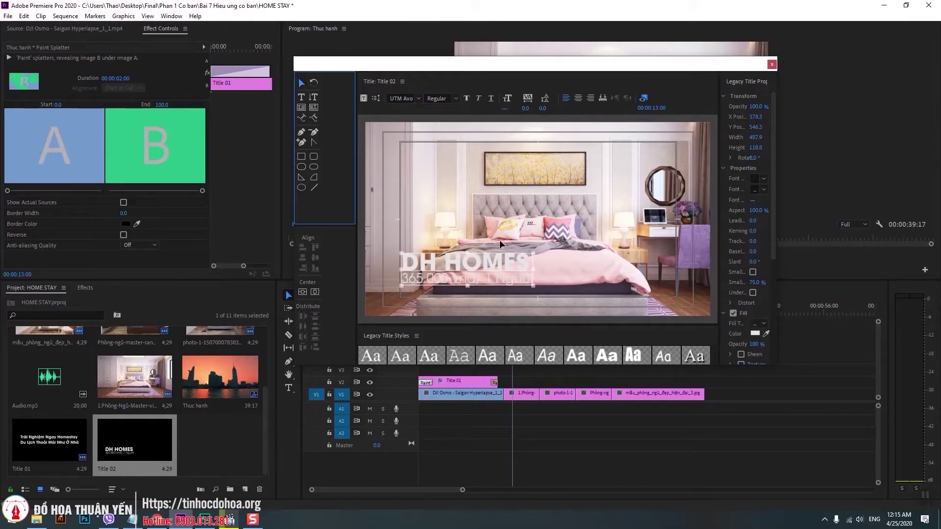
{"action": "left_click_drag", "start_coordinate": [542, 107], "coordinate": [563, 108]}
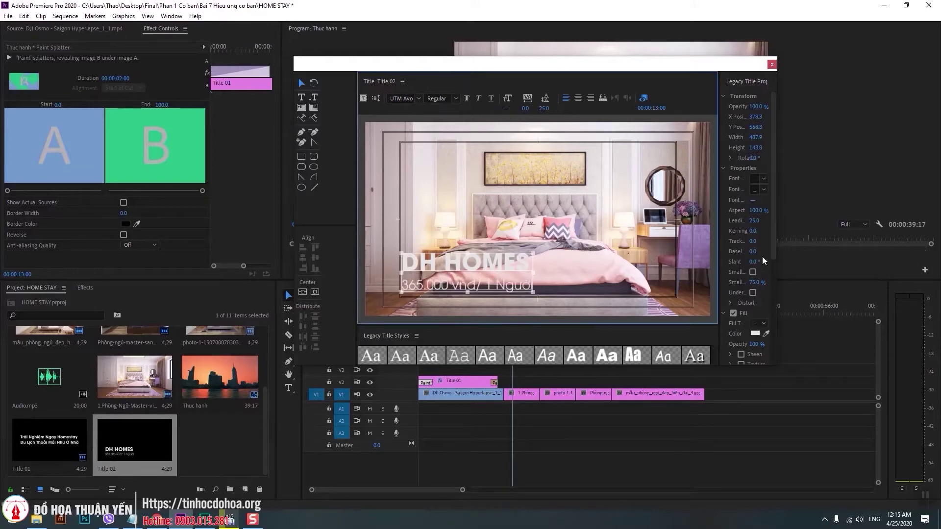
{"action": "left_click_drag", "start_coordinate": [772, 242], "coordinate": [777, 353]}
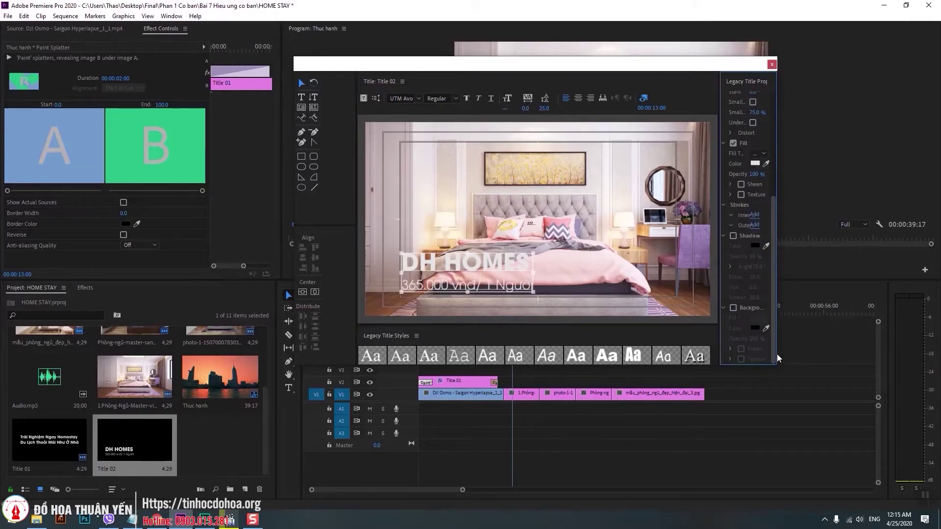
- Give the DH HOMES text a fully opaque drop shadow and a dark outer stroke
{"action": "left_click", "coordinate": [733, 236]}
{"action": "left_click_drag", "start_coordinate": [753, 257], "coordinate": [779, 256]}
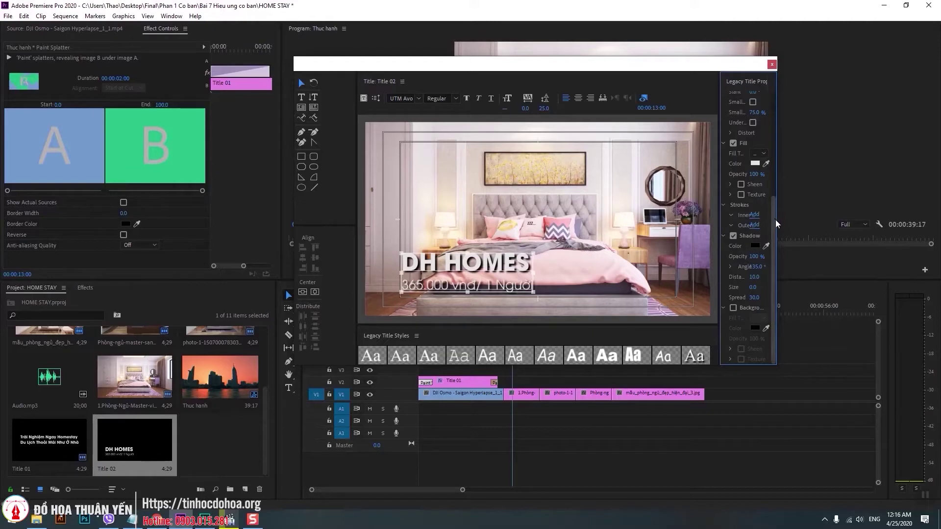
{"action": "left_click_drag", "start_coordinate": [778, 220], "coordinate": [856, 232]}
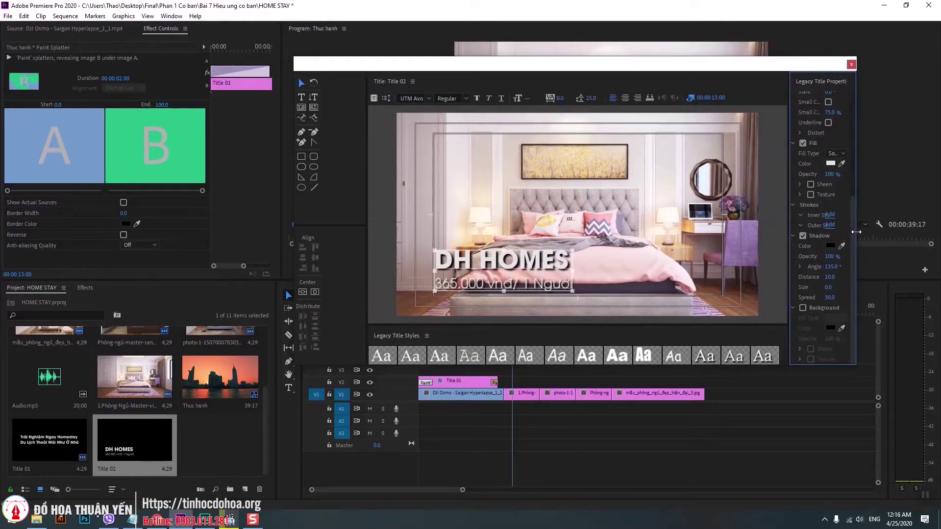
{"action": "left_click", "coordinate": [830, 225]}
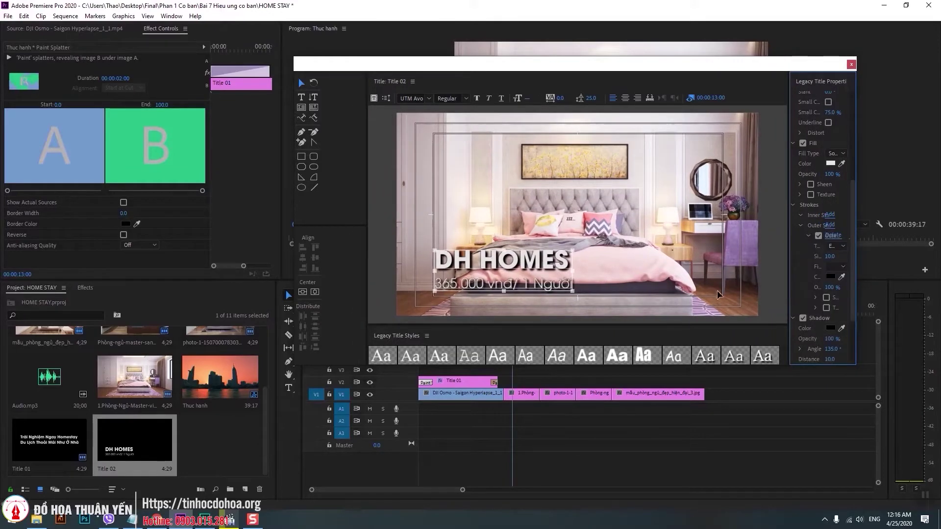
{"action": "left_click_drag", "start_coordinate": [789, 263], "coordinate": [738, 262]}
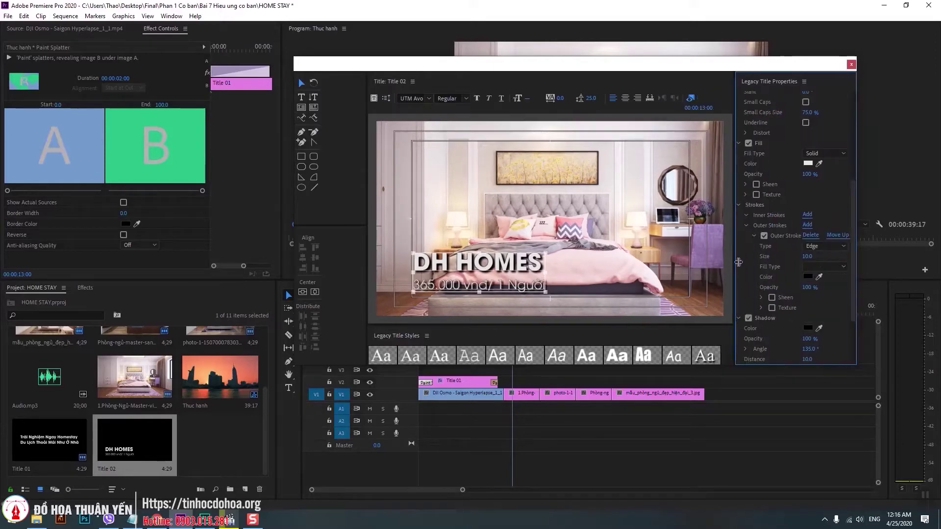
- Move the DH HOMES text block to the lower right, trim its box, and close the title designer
{"action": "left_click_drag", "start_coordinate": [479, 262], "coordinate": [646, 280]}
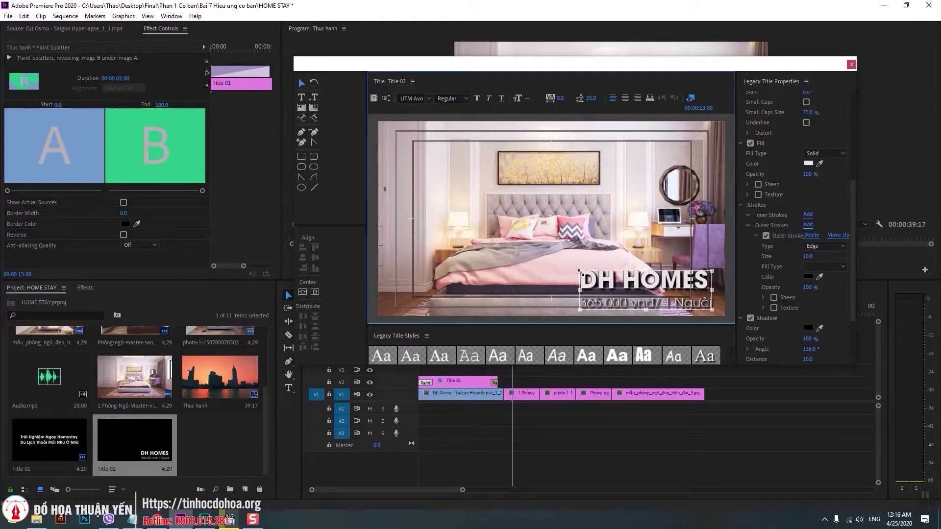
{"action": "left_click_drag", "start_coordinate": [588, 278], "coordinate": [588, 279]}
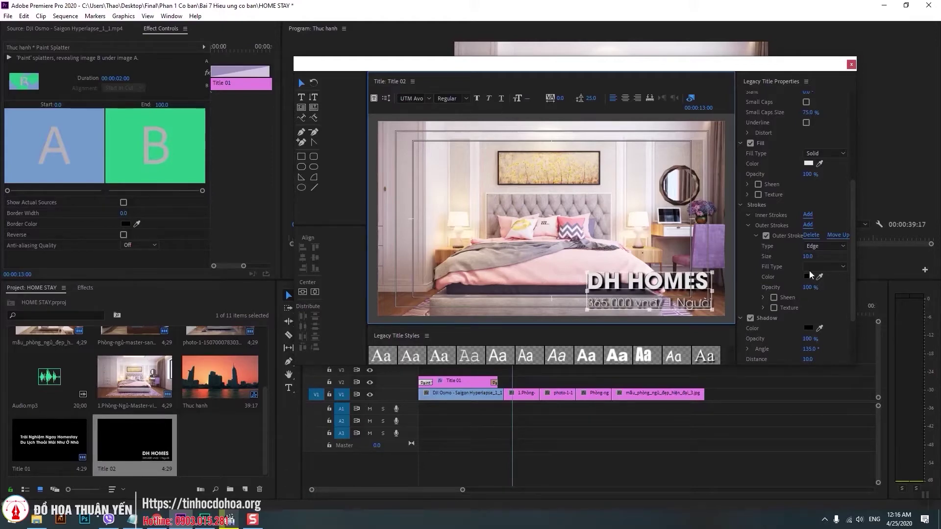
{"action": "left_click", "coordinate": [850, 65]}
- Place Title 02 on V2 at the playhead over the bedroom clip, play it, and compare with Final.mp4
{"action": "left_click_drag", "start_coordinate": [136, 465], "coordinate": [508, 384]}
{"action": "key", "text": "space"}
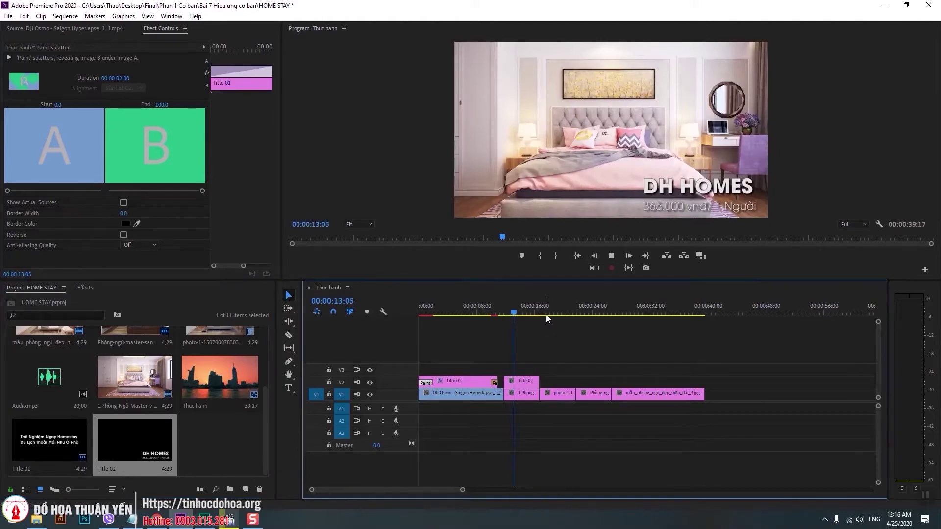
{"action": "left_click", "coordinate": [233, 520]}
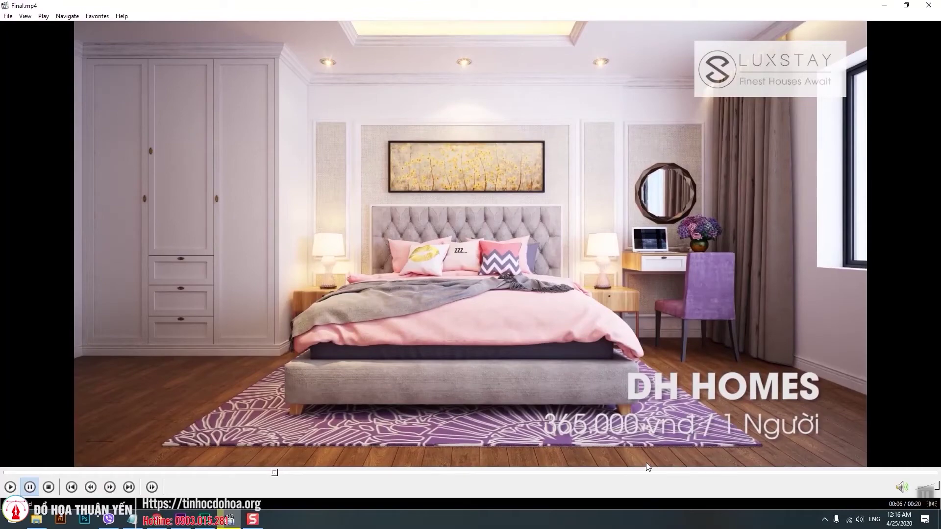
{"action": "left_click", "coordinate": [884, 5]}
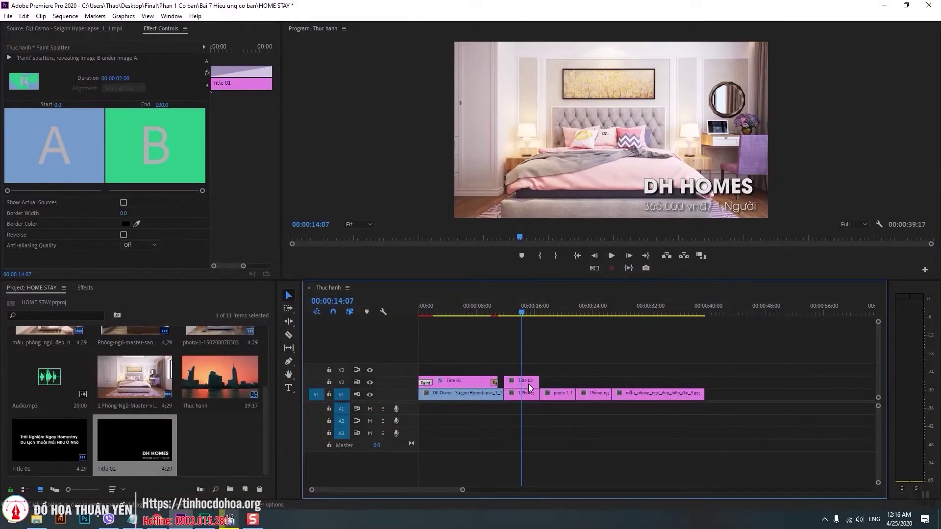
{"action": "left_click", "coordinate": [528, 384]}
- Shorten the Title 02 clip from 00:00:04:29 to 00:00:04:00 via Speed/Duration
{"action": "right_click", "coordinate": [528, 384]}
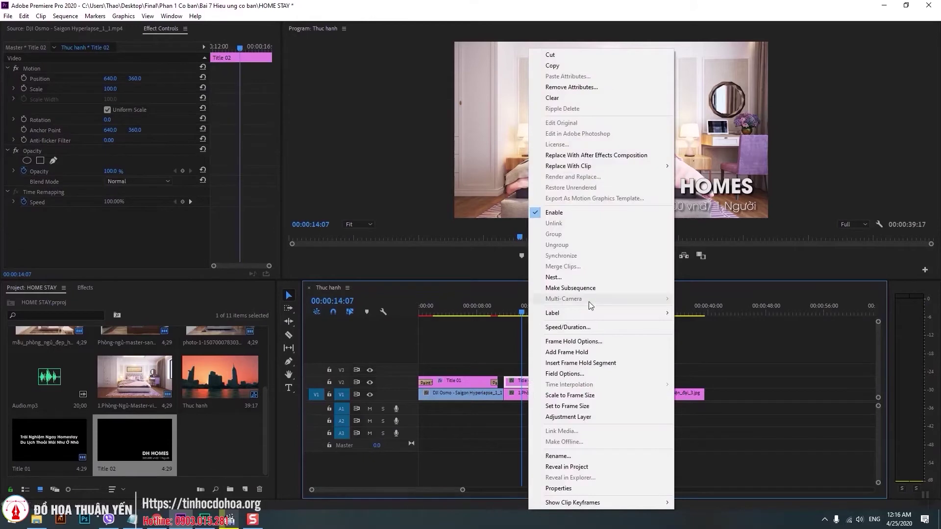
{"action": "left_click", "coordinate": [575, 328]}
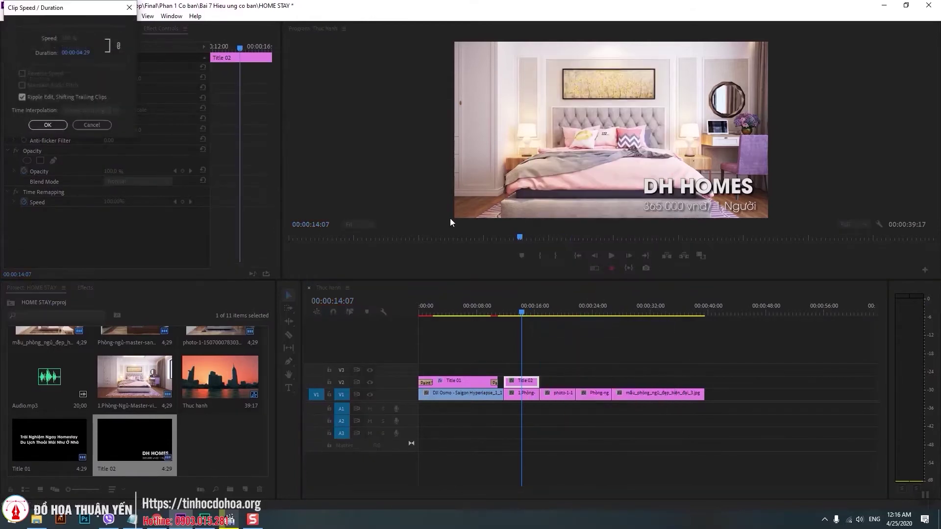
{"action": "left_click_drag", "start_coordinate": [74, 13], "coordinate": [550, 240]}
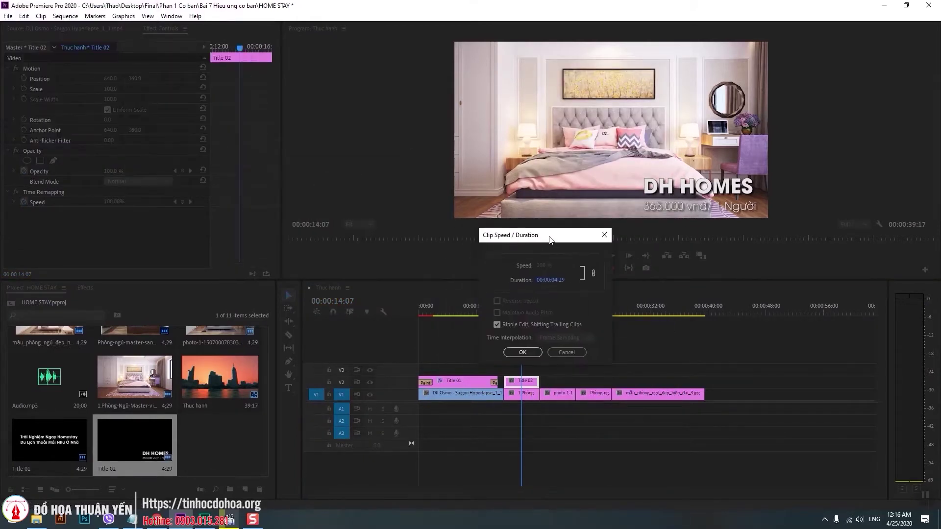
{"action": "left_click", "coordinate": [557, 282]}
{"action": "type", "text": "400"}
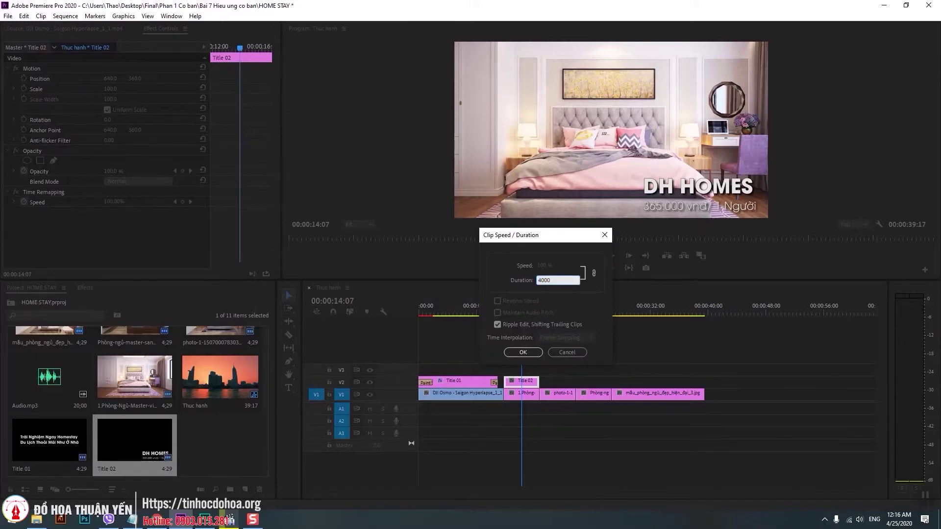
{"action": "key", "text": "Return"}
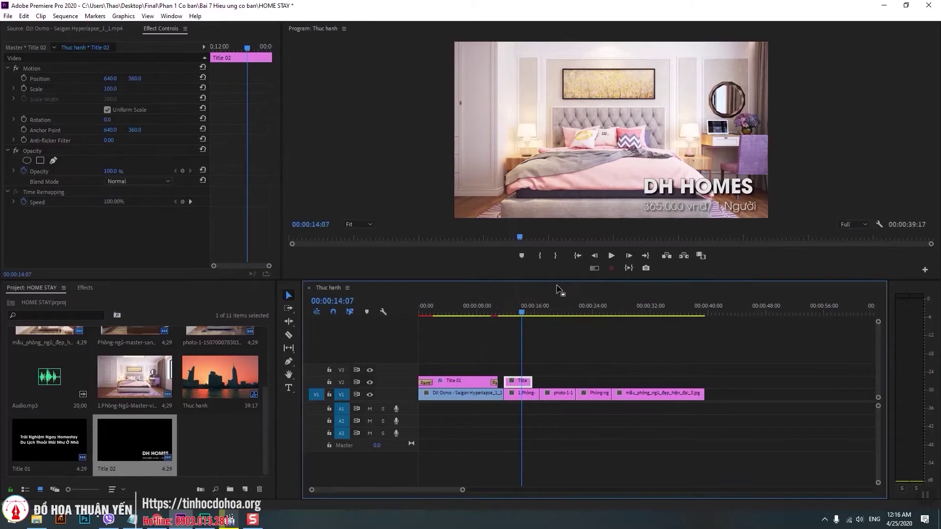
{"action": "left_click", "coordinate": [522, 354]}
{"action": "left_click_drag", "start_coordinate": [521, 313], "coordinate": [503, 316]}
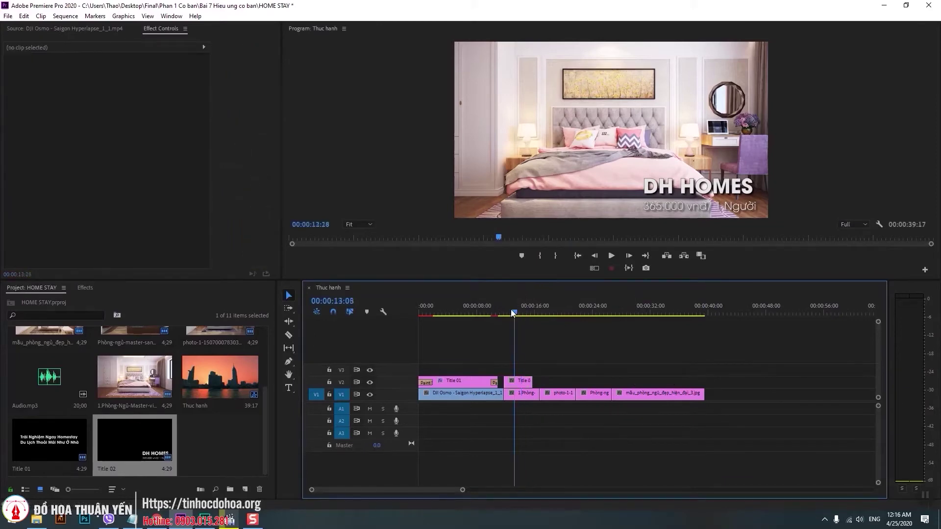
{"action": "left_click", "coordinate": [233, 520]}
{"action": "left_click_drag", "start_coordinate": [248, 478], "coordinate": [206, 471]}
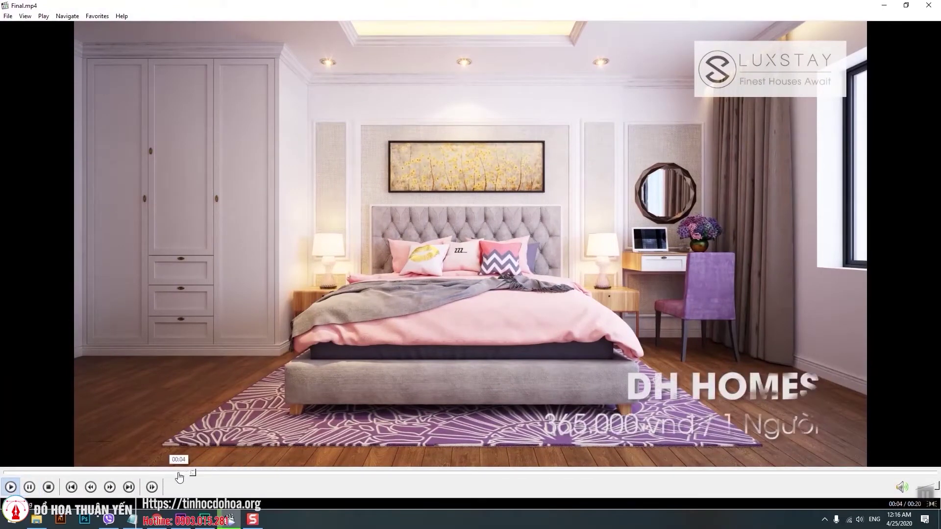
{"action": "left_click", "coordinate": [883, 6]}
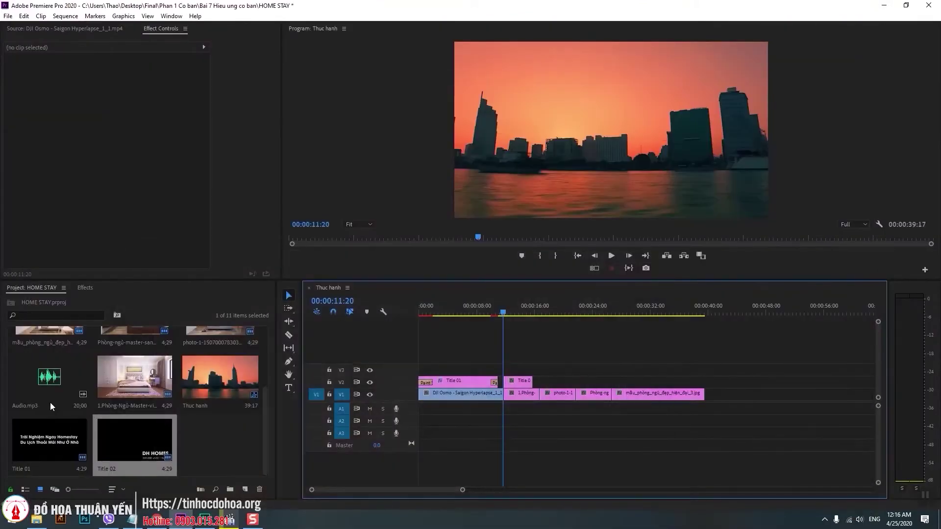
{"action": "left_click", "coordinate": [87, 287]}
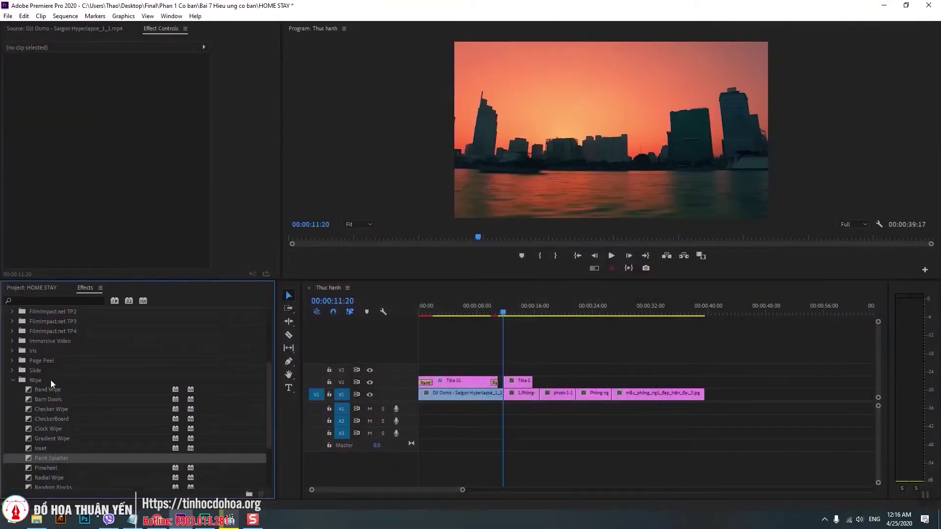
- Locate the Video Transitions folder in the Effects panel
{"action": "scroll", "coordinate": [35, 403], "scroll_direction": "down", "scroll_amount": 3}
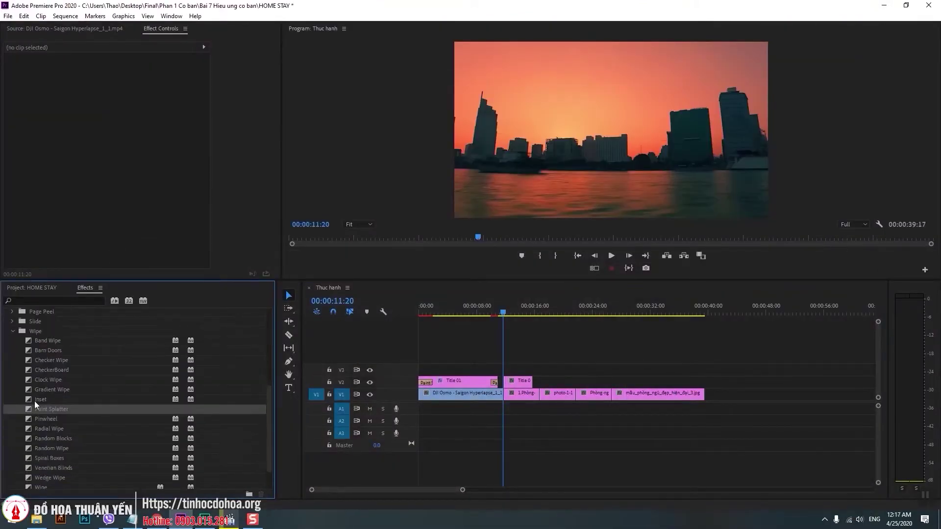
{"action": "scroll", "coordinate": [49, 331], "scroll_direction": "up", "scroll_amount": 3}
{"action": "scroll", "coordinate": [51, 333], "scroll_direction": "up", "scroll_amount": 4}
{"action": "left_click", "coordinate": [55, 322]}
{"action": "left_click", "coordinate": [8, 321]}
{"action": "left_click", "coordinate": [7, 363]}
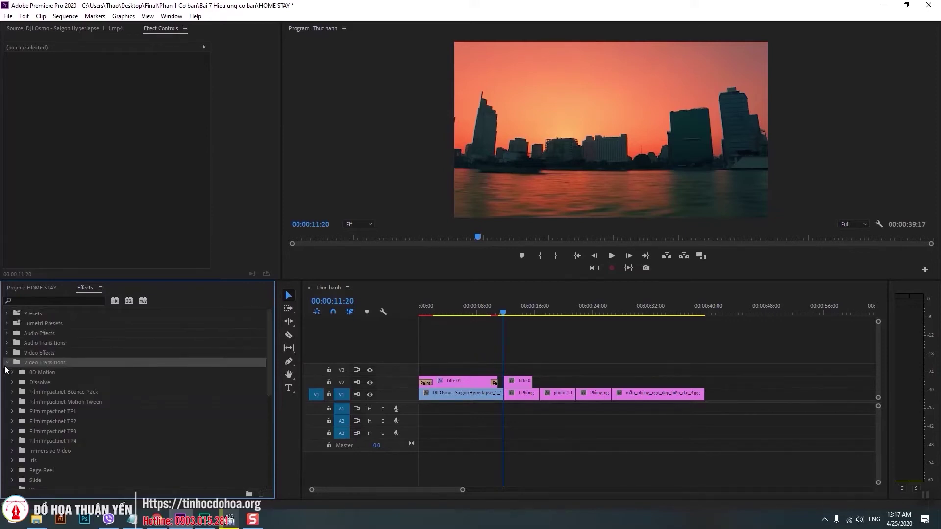
- Apply the proDAD Vitascene Transition to the start of Title 02 and preview it at 00:00:12:10
{"action": "double_click", "coordinate": [35, 489]}
{"action": "scroll", "coordinate": [35, 470], "scroll_direction": "down", "scroll_amount": 3}
{"action": "scroll", "coordinate": [32, 450], "scroll_direction": "down", "scroll_amount": 2}
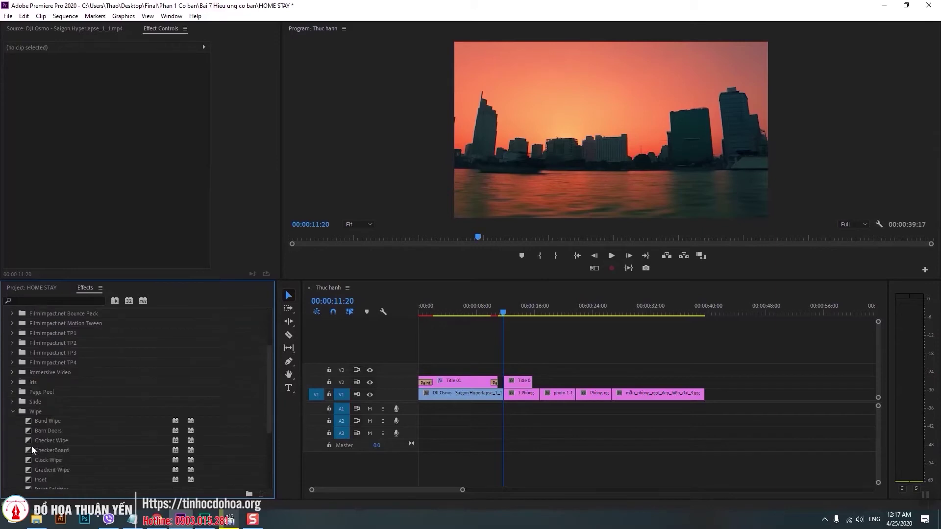
{"action": "left_click", "coordinate": [15, 412]}
{"action": "left_click", "coordinate": [13, 432]}
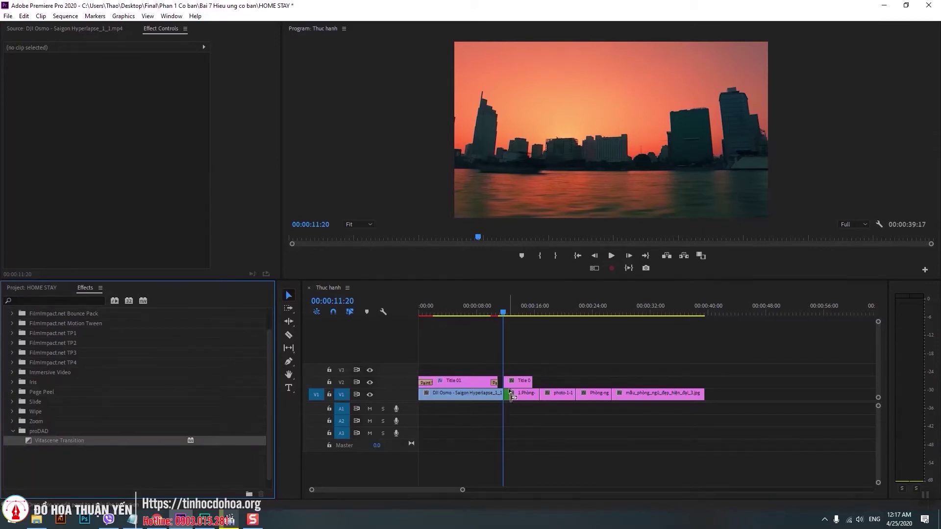
{"action": "left_click_drag", "start_coordinate": [33, 441], "coordinate": [507, 382]}
{"action": "key", "text": "space"}
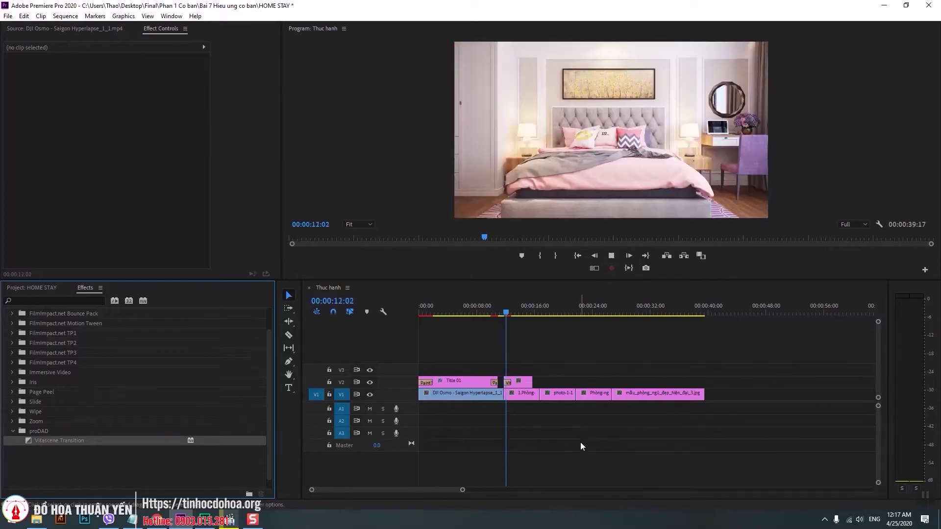
{"action": "left_click_drag", "start_coordinate": [504, 314], "coordinate": [509, 314]}
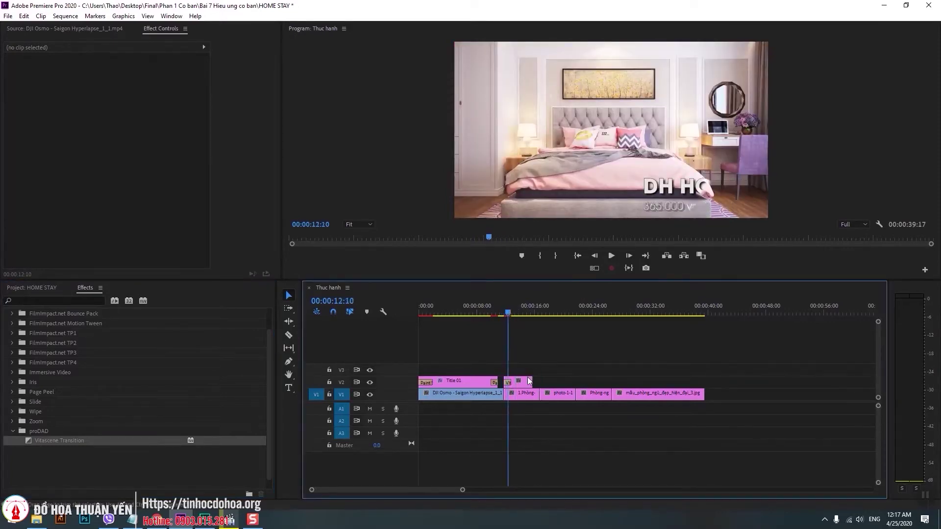
{"action": "left_click", "coordinate": [234, 522]}
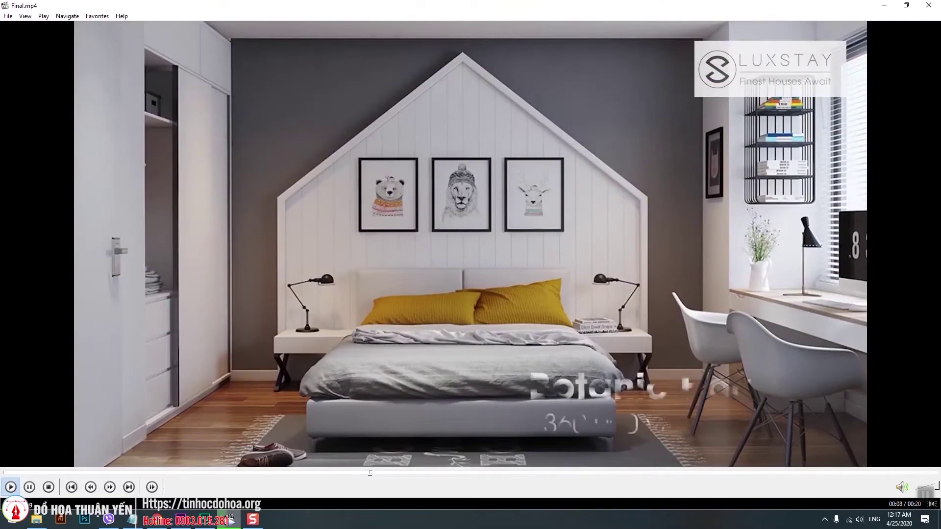
{"action": "left_click", "coordinate": [884, 6]}
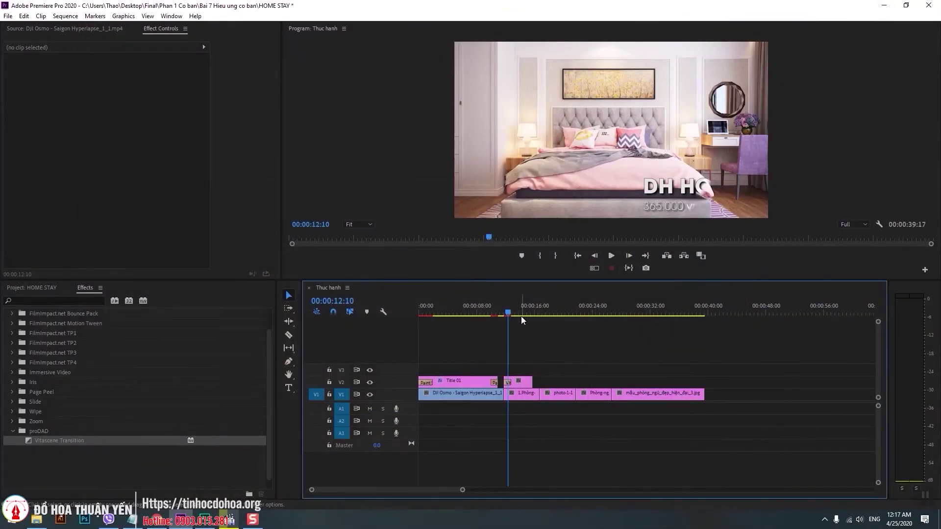
{"action": "left_click_drag", "start_coordinate": [508, 313], "coordinate": [519, 316]}
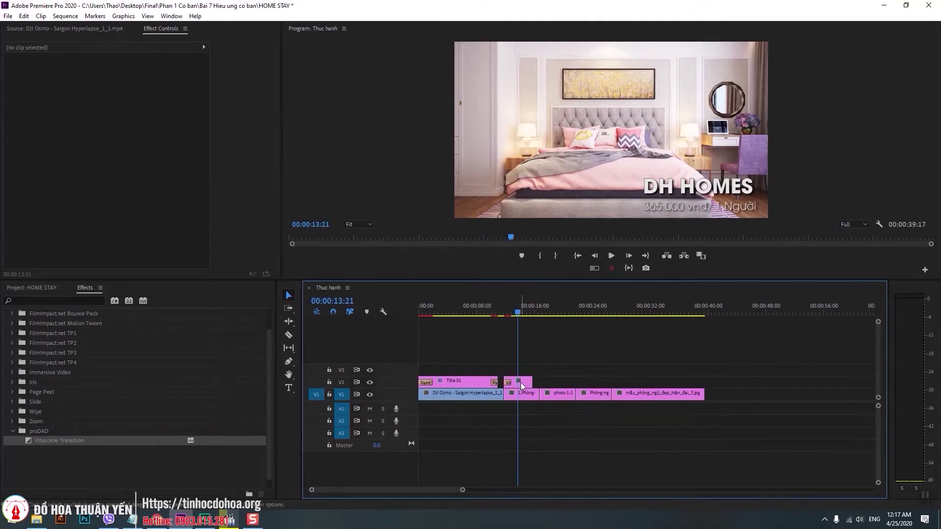
- Right-align the DH HOMES heading in Title 02 and close the title designer
{"action": "double_click", "coordinate": [521, 384]}
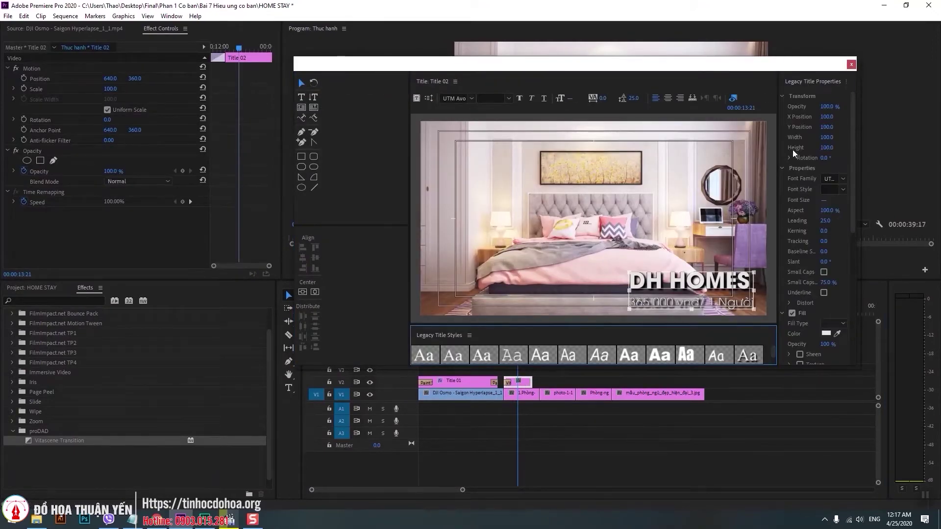
{"action": "left_click", "coordinate": [680, 98]}
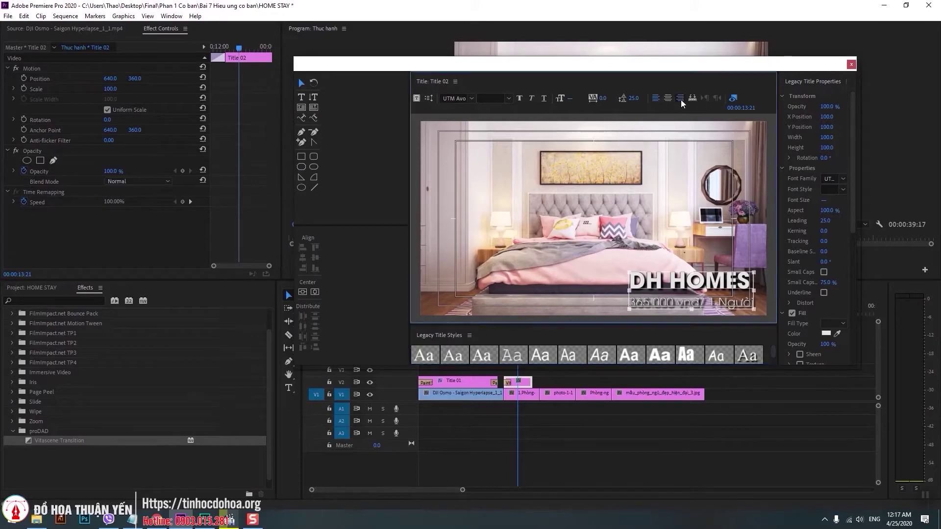
{"action": "left_click", "coordinate": [851, 64]}
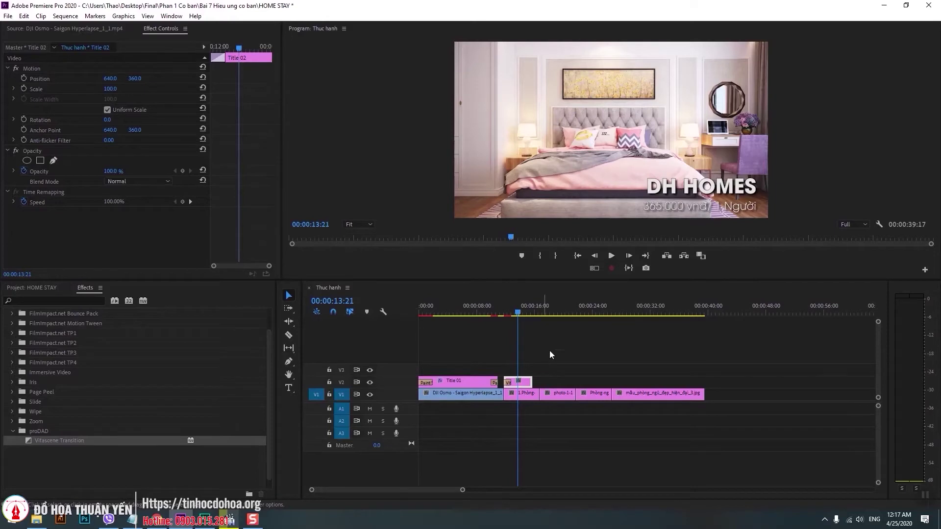
{"action": "left_click", "coordinate": [521, 386]}
- Place a caption copy on the second room clip and replace DH HOMES with Botanis HouseV
{"action": "left_click_drag", "start_coordinate": [520, 386], "coordinate": [555, 383]}
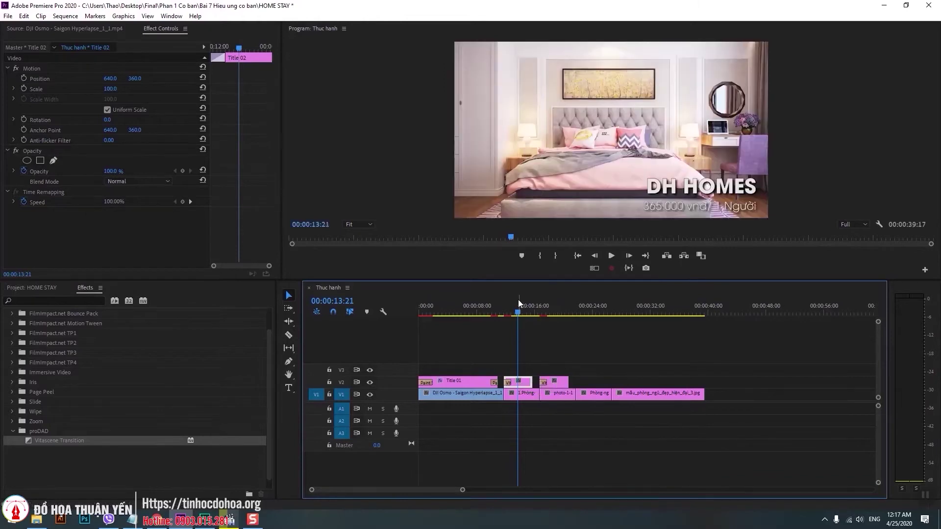
{"action": "left_click", "coordinate": [549, 313]}
{"action": "left_click", "coordinate": [555, 385]}
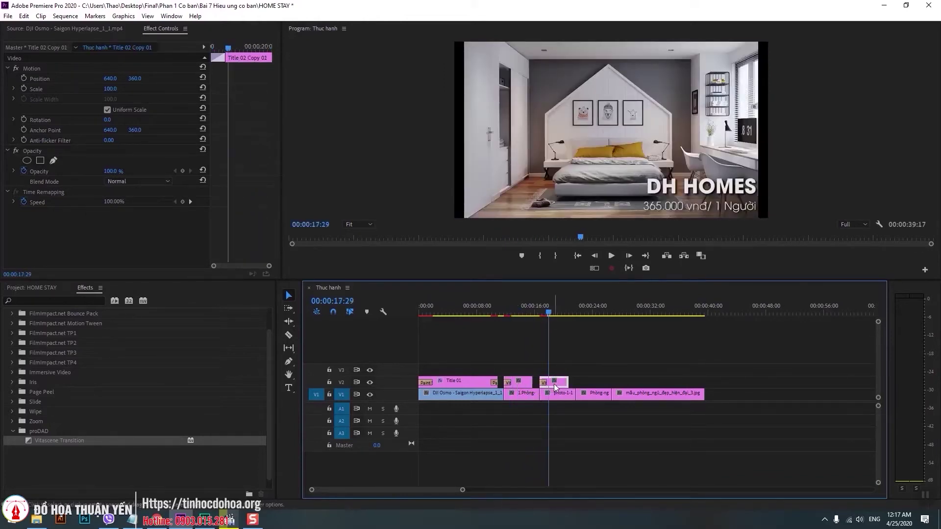
{"action": "double_click", "coordinate": [555, 385]}
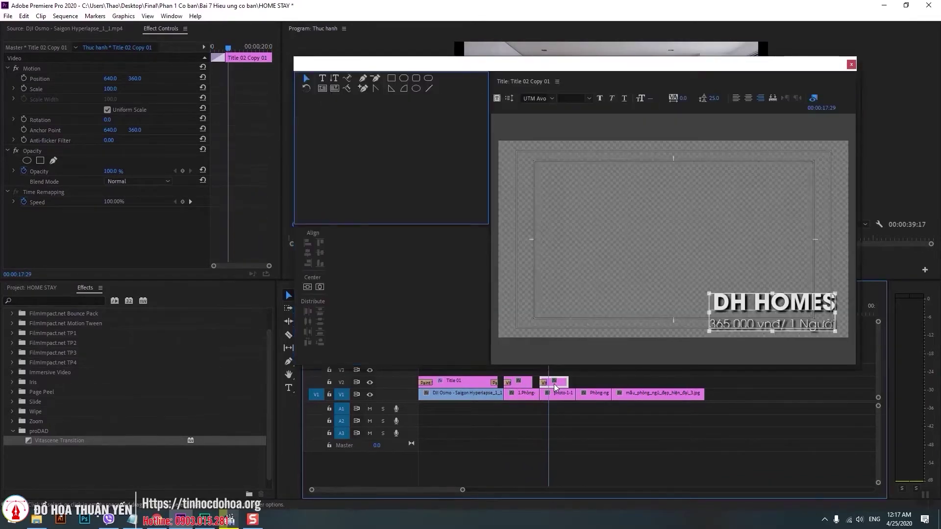
{"action": "key", "text": "alt+Tab"}
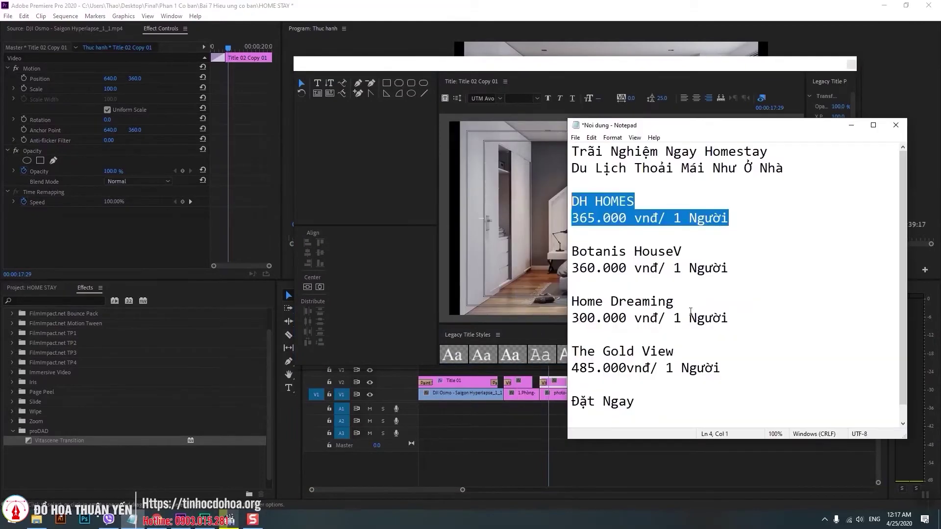
{"action": "left_click_drag", "start_coordinate": [718, 251], "coordinate": [570, 252]}
{"action": "right_click", "coordinate": [601, 255]}
{"action": "left_click", "coordinate": [632, 292]}
{"action": "key", "text": "alt+Tab"}
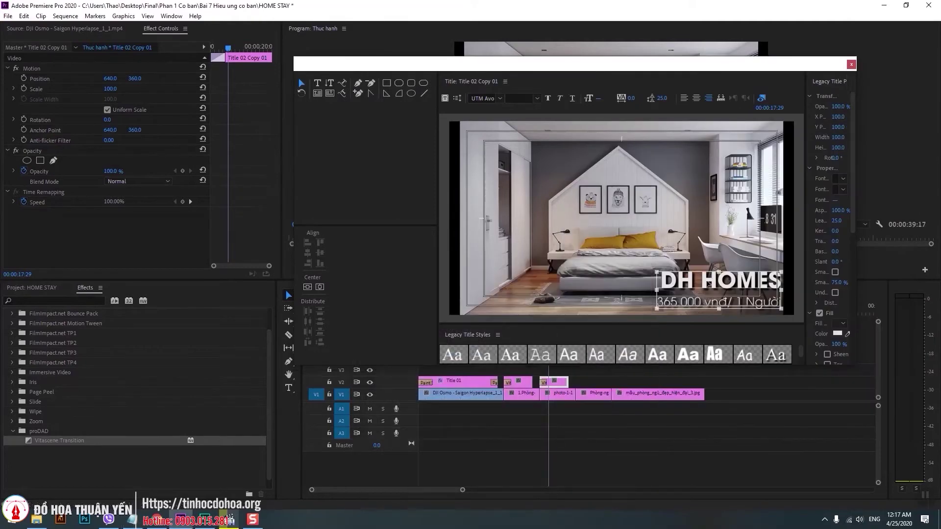
{"action": "double_click", "coordinate": [708, 279]}
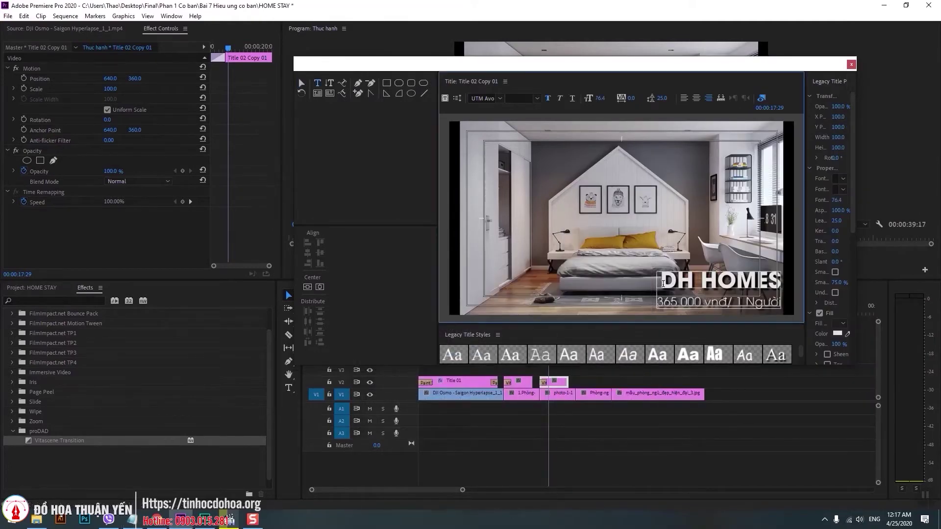
{"action": "left_click_drag", "start_coordinate": [659, 281], "coordinate": [783, 283]}
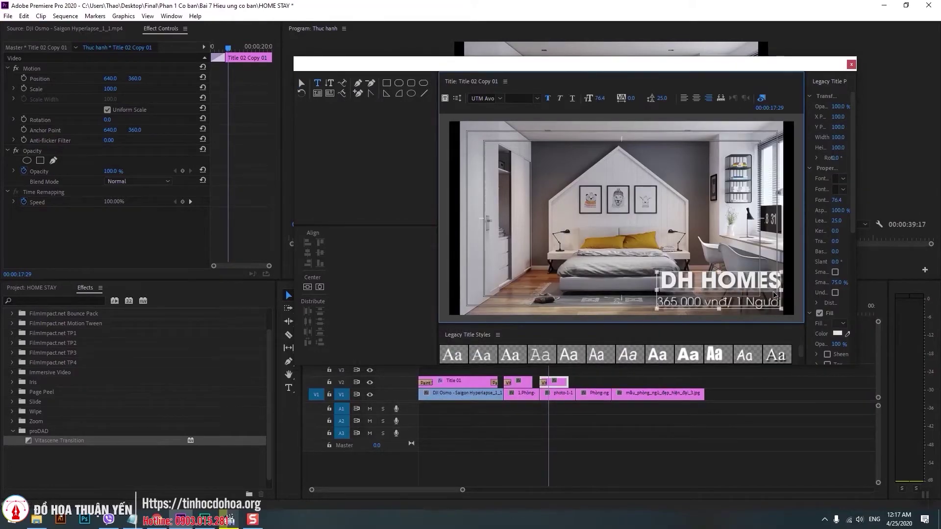
{"action": "key", "text": "ctrl+v"}
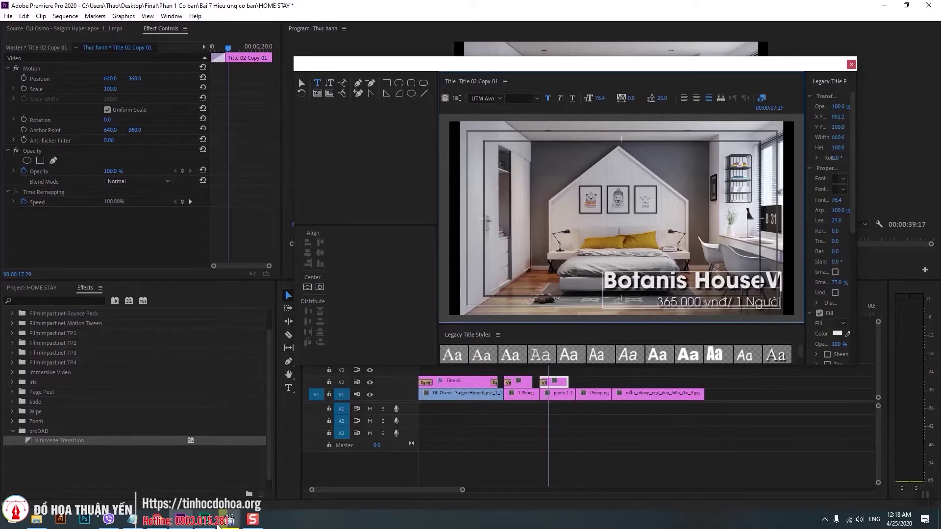
- Replace the caption's price with 360.000 vnđ/ 1 Người at the original small size
{"action": "left_click", "coordinate": [132, 519]}
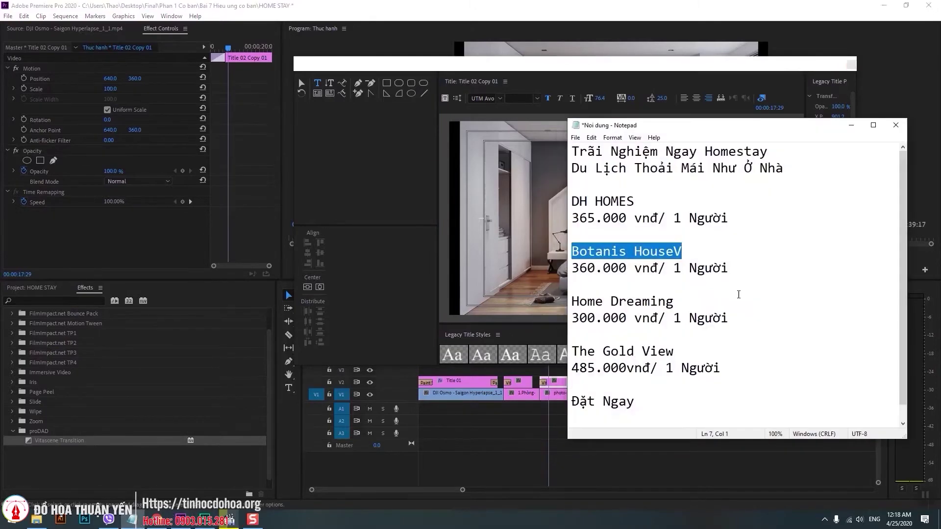
{"action": "left_click_drag", "start_coordinate": [737, 269], "coordinate": [571, 268]}
{"action": "right_click", "coordinate": [597, 272]}
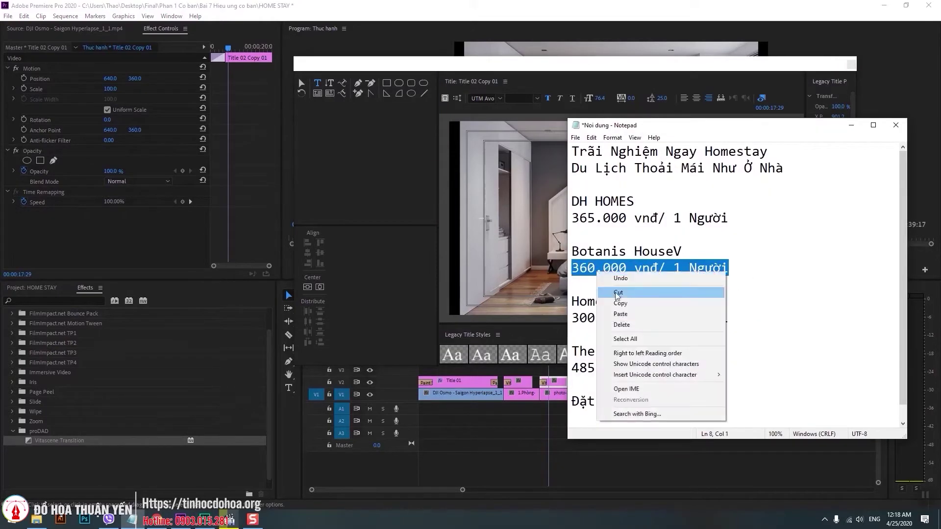
{"action": "left_click", "coordinate": [613, 301]}
{"action": "left_click", "coordinate": [851, 125]}
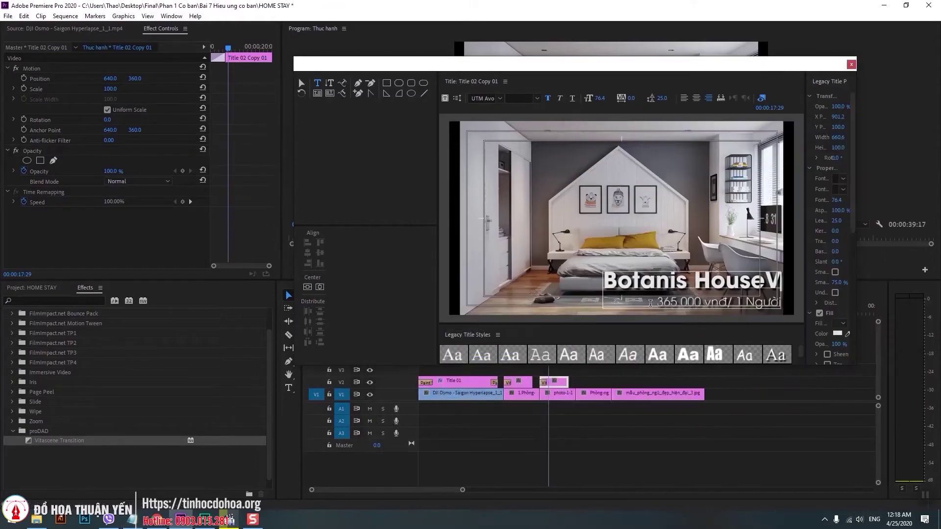
{"action": "left_click_drag", "start_coordinate": [656, 302], "coordinate": [812, 303]}
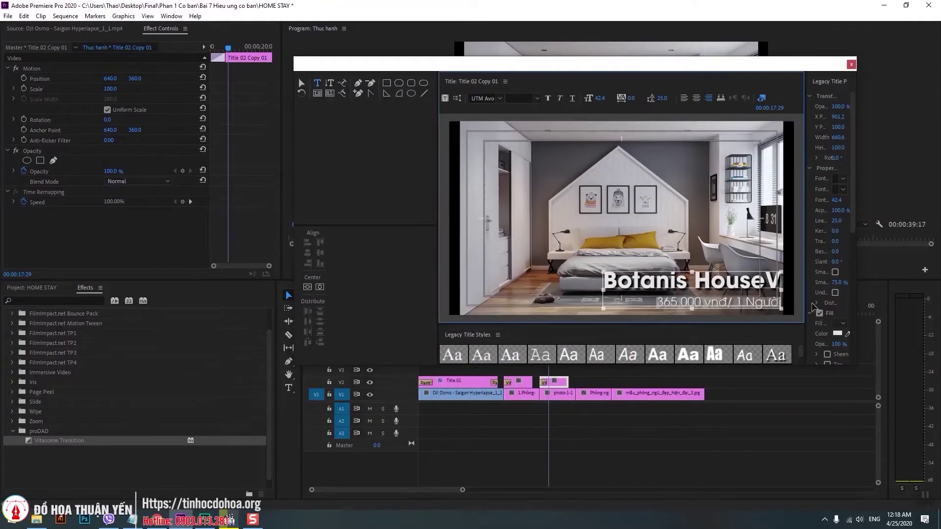
{"action": "key", "text": "ctrl+v"}
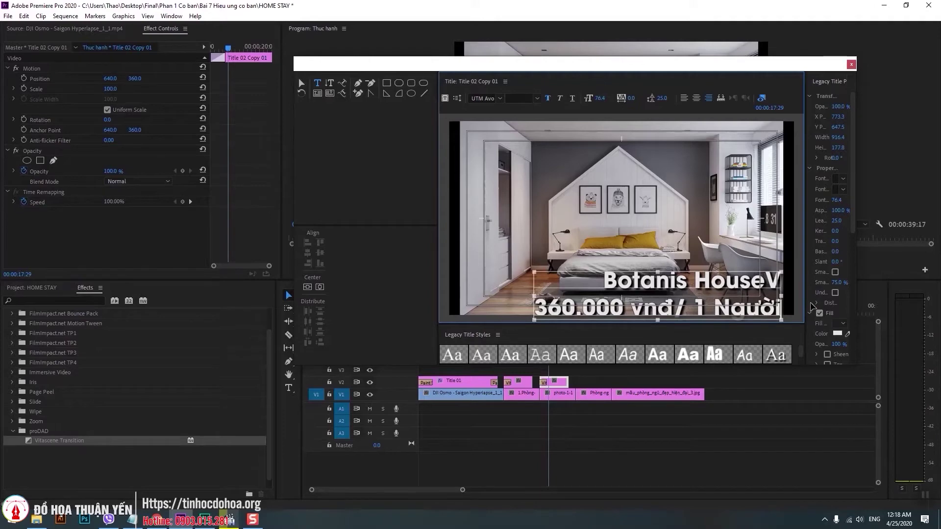
{"action": "key", "text": "ctrl+z"}
{"action": "left_click_drag", "start_coordinate": [780, 301], "coordinate": [657, 302]}
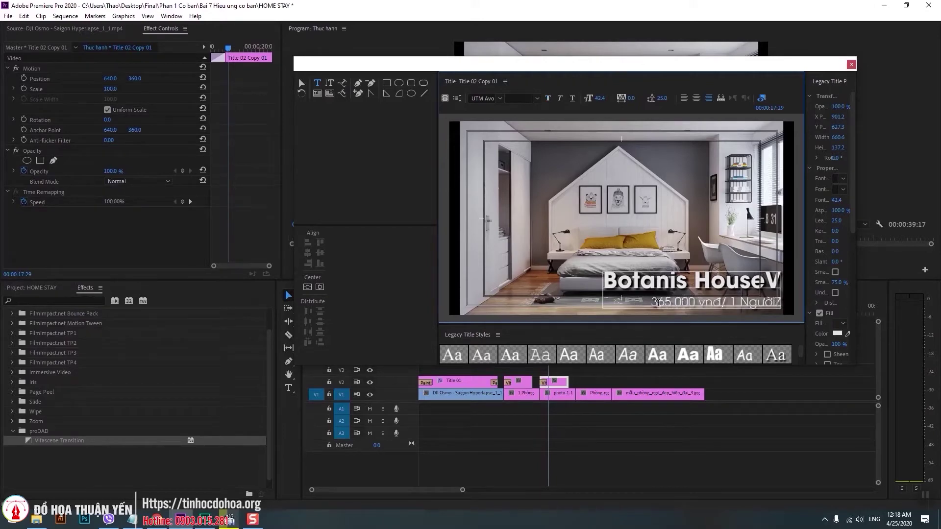
{"action": "key", "text": "ctrl+v"}
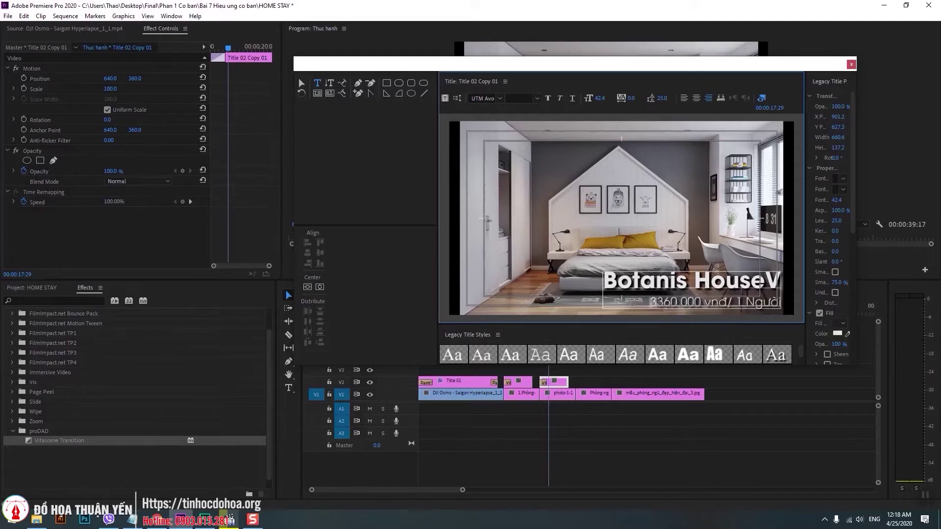
{"action": "left_click", "coordinate": [652, 303]}
{"action": "key", "text": "BackSpace"}
{"action": "left_click", "coordinate": [851, 65]}
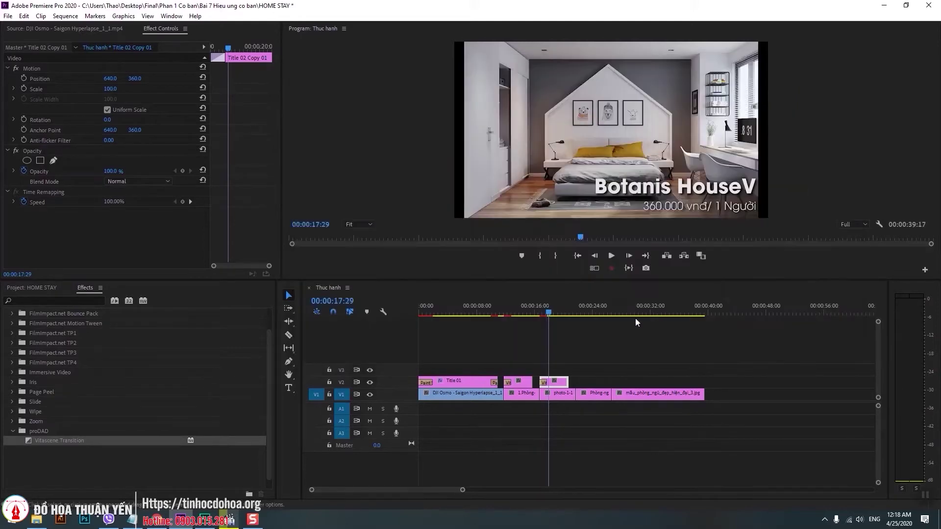
- Enlarge the photo-1 clip to a scale of about 108
{"action": "left_click", "coordinate": [539, 309]}
{"action": "left_click_drag", "start_coordinate": [542, 310], "coordinate": [550, 310]}
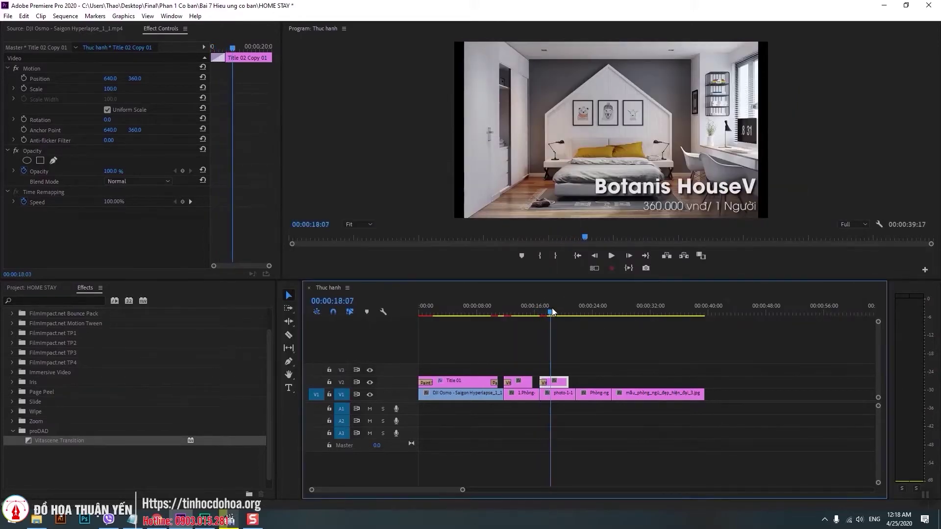
{"action": "left_click", "coordinate": [554, 394]}
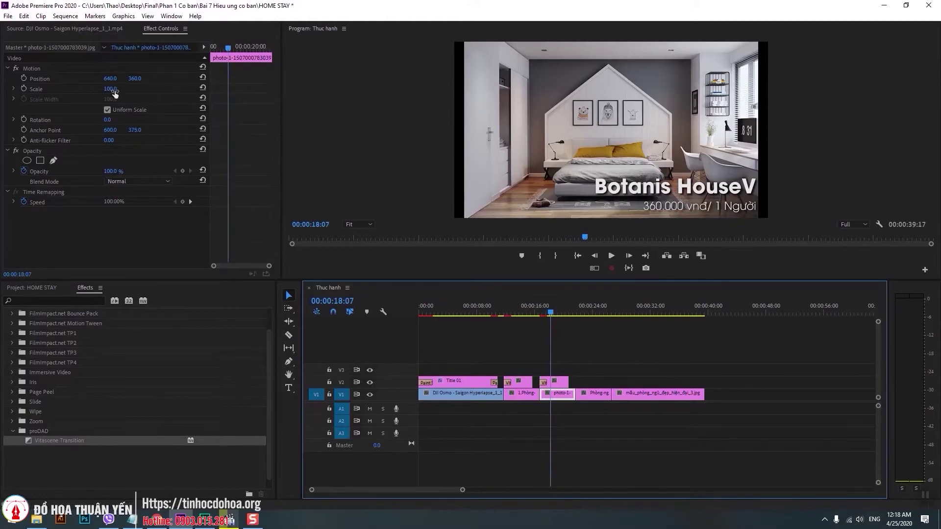
{"action": "left_click_drag", "start_coordinate": [110, 89], "coordinate": [117, 88]}
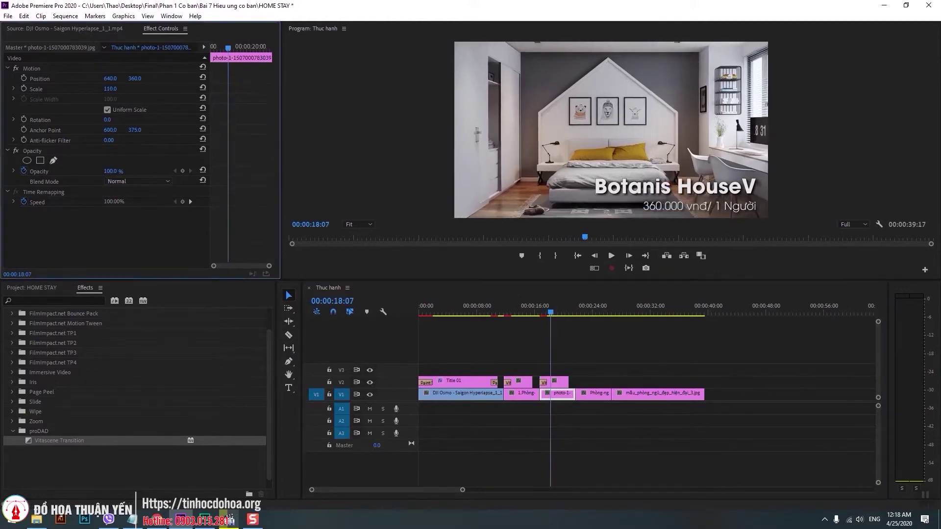
{"action": "left_click_drag", "start_coordinate": [527, 315], "coordinate": [591, 328]}
- Duplicate the caption to about 24:00 and scale that bedroom clip to frame size at 120
{"action": "left_click", "coordinate": [557, 384]}
{"action": "left_click_drag", "start_coordinate": [575, 384], "coordinate": [595, 387]}
{"action": "left_click", "coordinate": [592, 395]}
{"action": "right_click", "coordinate": [592, 396]}
{"action": "left_click", "coordinate": [652, 395]}
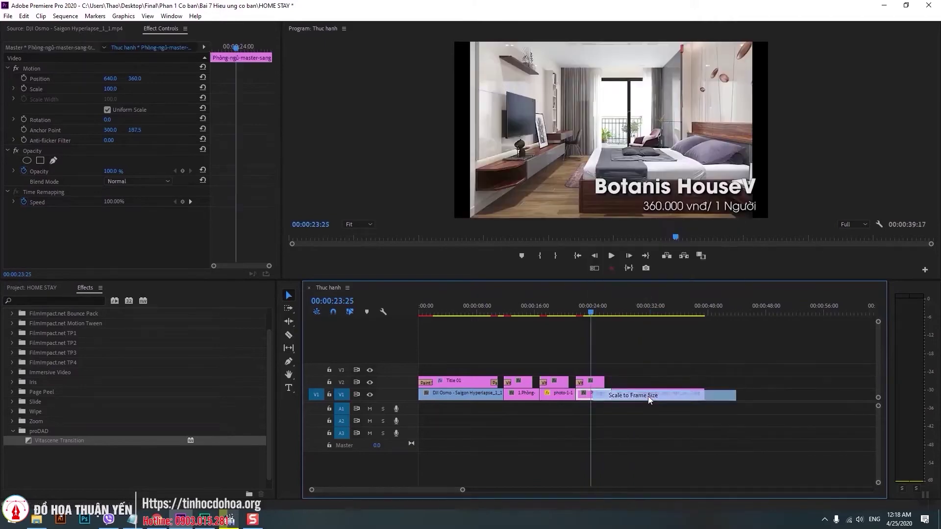
{"action": "left_click", "coordinate": [110, 88]}
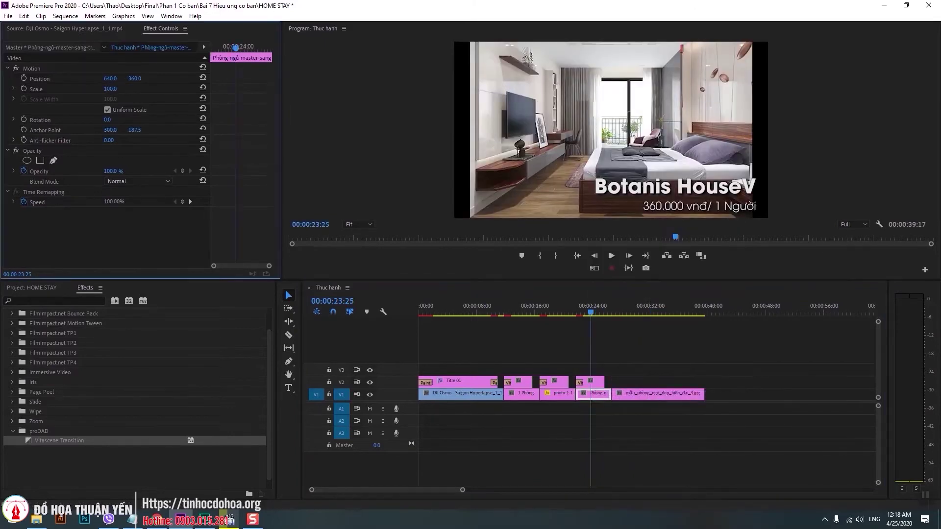
{"action": "type", "text": "120"}
{"action": "key", "text": "Return"}
{"action": "left_click", "coordinate": [598, 381]}
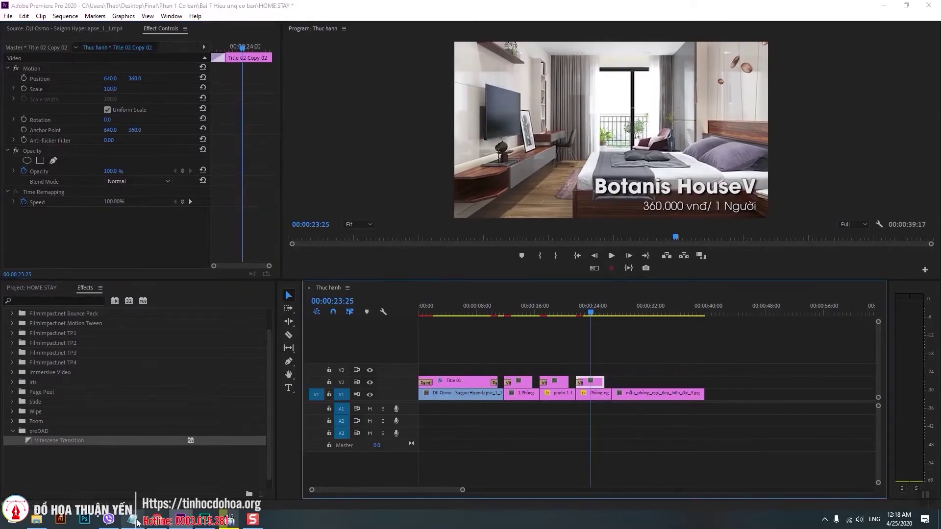
- Change Title 02 Copy 02 to read Home Dreaming, priced 300.000 vnđ/ 1 Người
{"action": "left_click", "coordinate": [131, 519]}
{"action": "left_click_drag", "start_coordinate": [675, 301], "coordinate": [565, 298]}
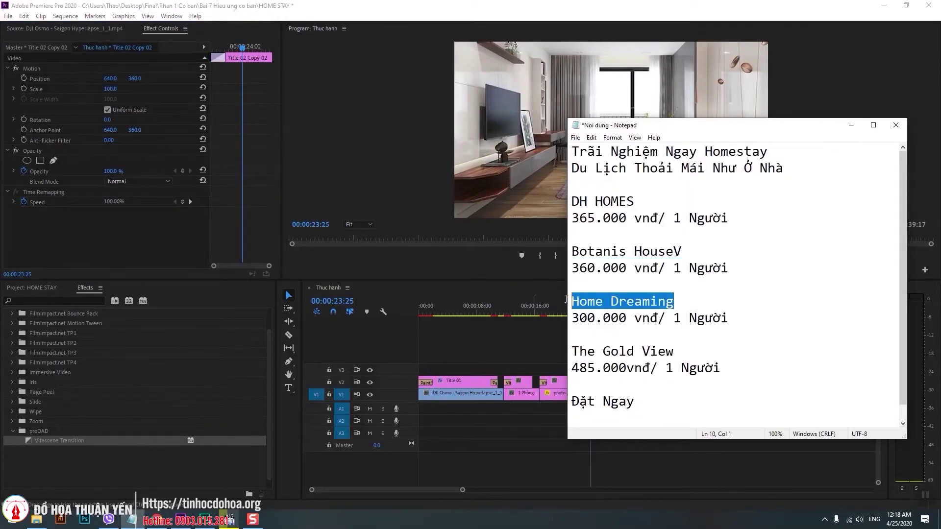
{"action": "right_click", "coordinate": [593, 301]}
{"action": "left_click", "coordinate": [610, 330]}
{"action": "left_click", "coordinate": [851, 125]}
{"action": "double_click", "coordinate": [594, 382]}
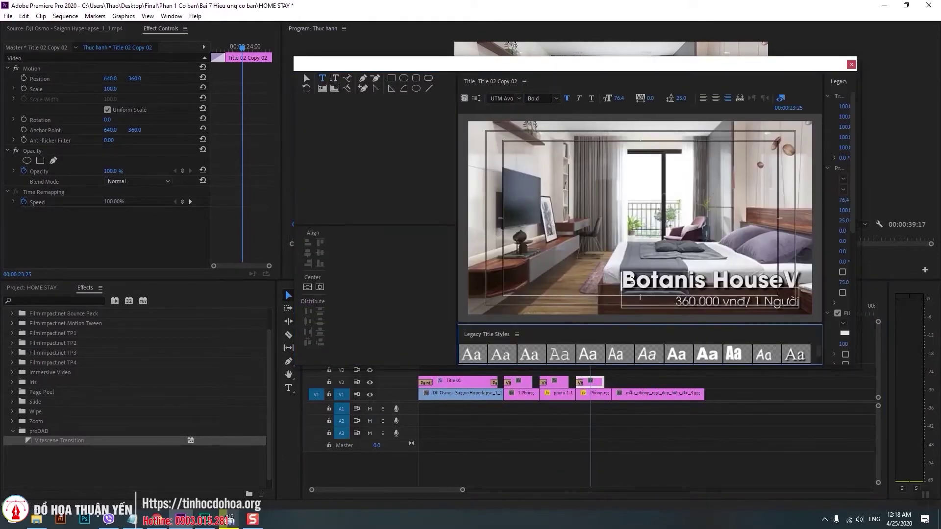
{"action": "left_click_drag", "start_coordinate": [790, 279], "coordinate": [625, 284]}
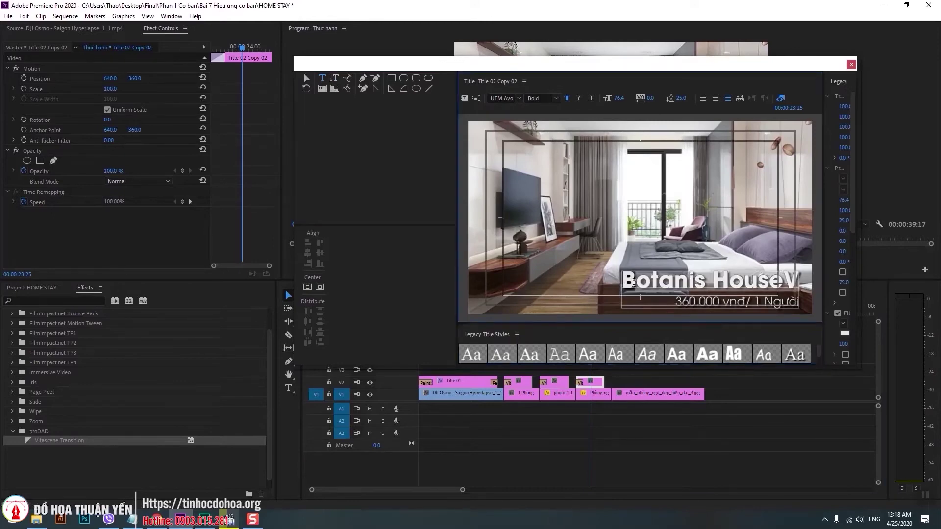
{"action": "key", "text": "ctrl+v"}
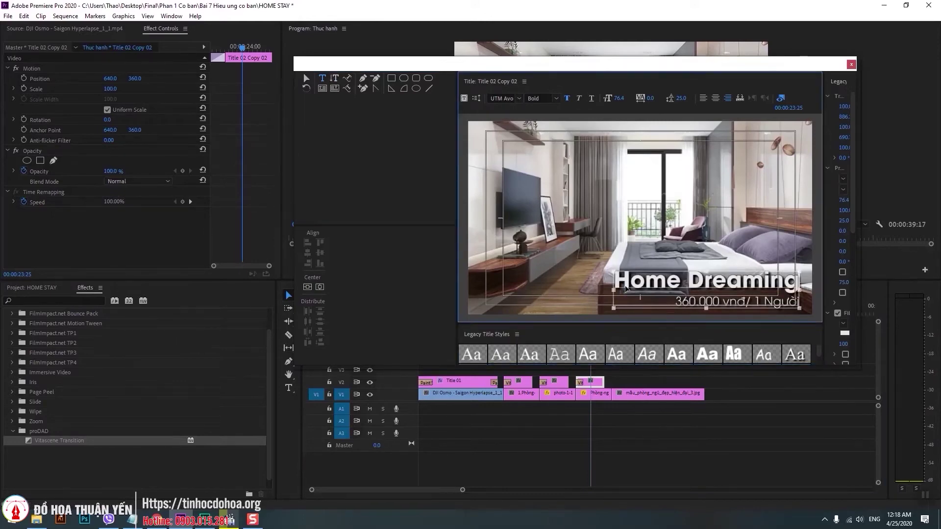
{"action": "left_click", "coordinate": [137, 520]}
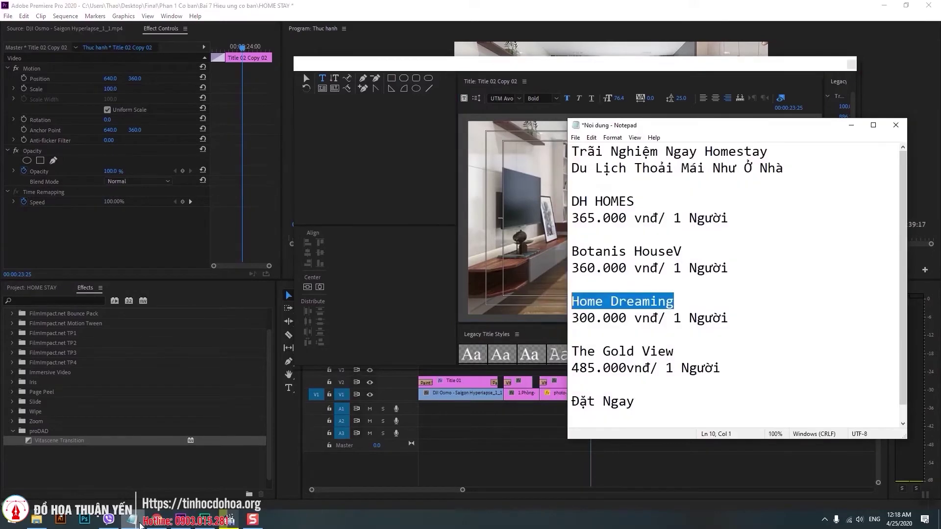
{"action": "left_click", "coordinate": [139, 522]}
{"action": "left_click", "coordinate": [684, 300]}
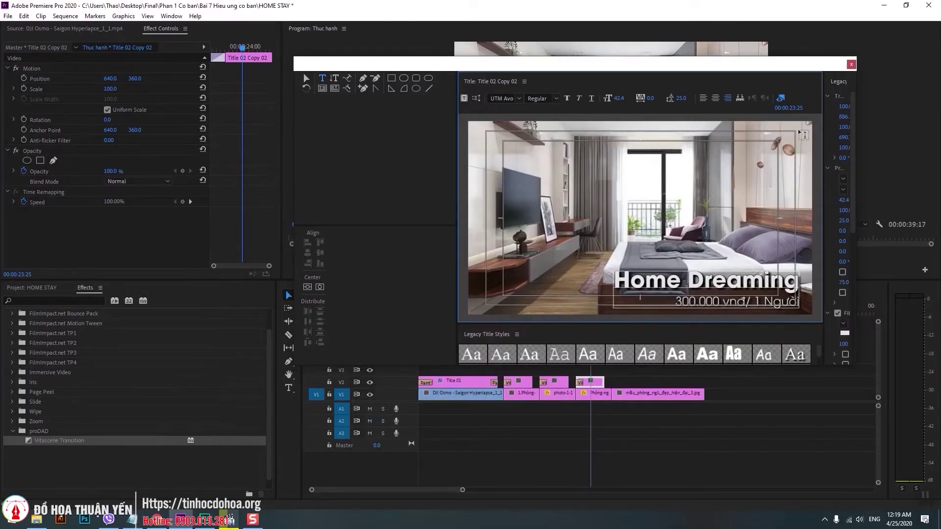
{"action": "left_click", "coordinate": [851, 64]}
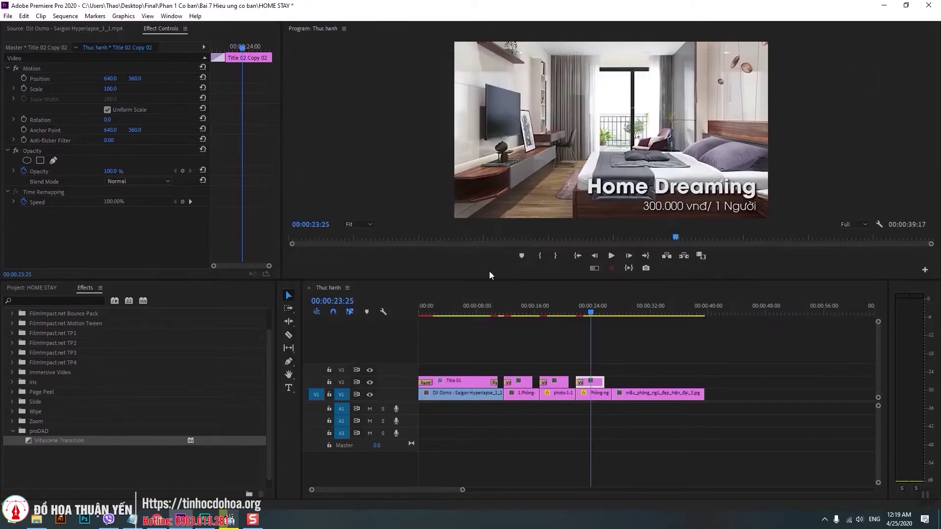
- Copy the Home Dreaming caption over the last bedroom image and fit that image to frame at 113 scale
{"action": "left_click", "coordinate": [596, 385]}
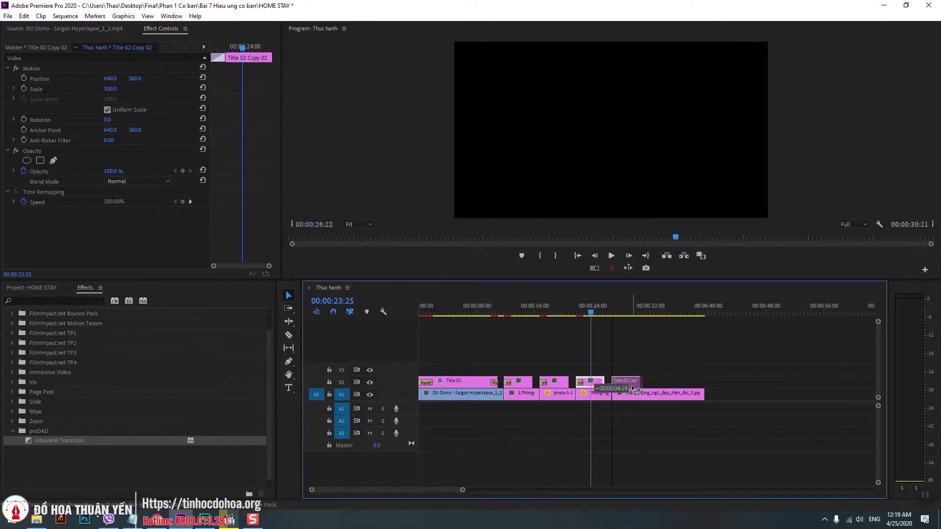
{"action": "left_click_drag", "start_coordinate": [594, 385], "coordinate": [630, 386]}
{"action": "left_click_drag", "start_coordinate": [604, 319], "coordinate": [621, 324]}
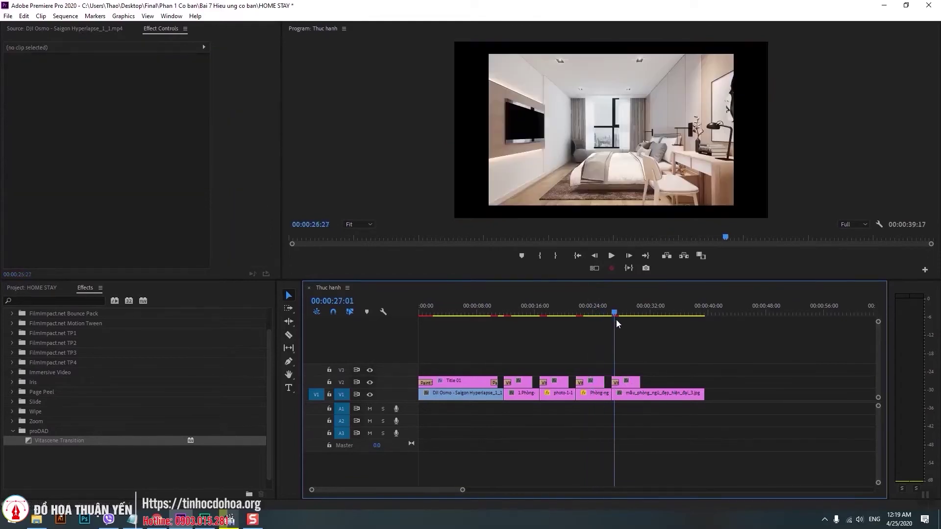
{"action": "left_click", "coordinate": [644, 396]}
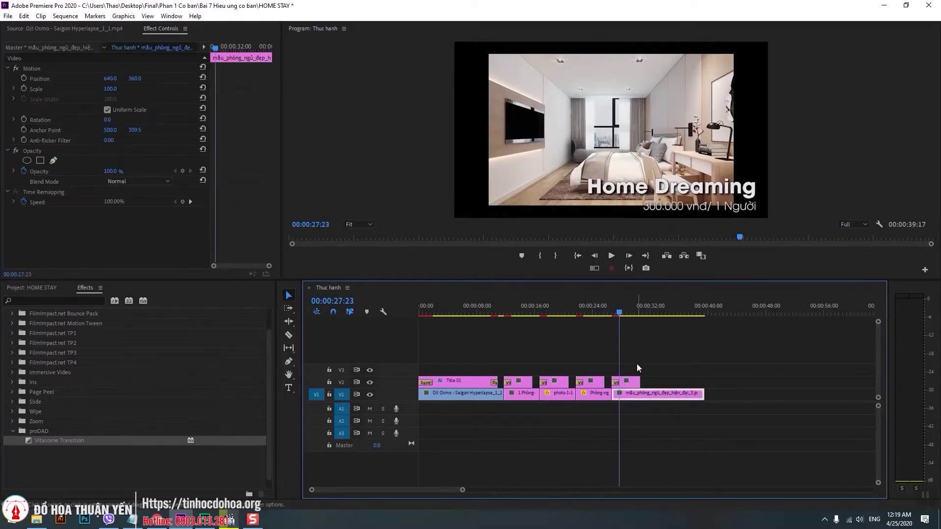
{"action": "right_click", "coordinate": [643, 395]}
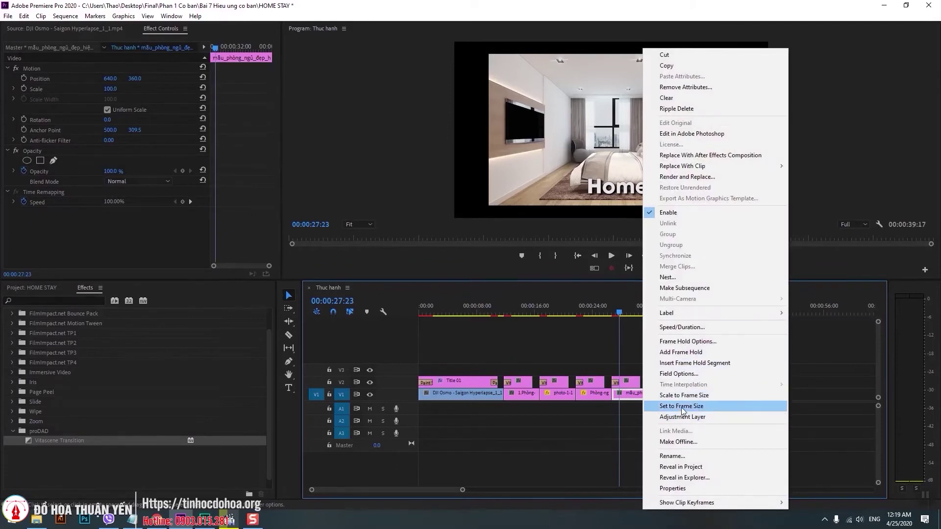
{"action": "left_click", "coordinate": [683, 395]}
{"action": "left_click_drag", "start_coordinate": [112, 88], "coordinate": [118, 88]}
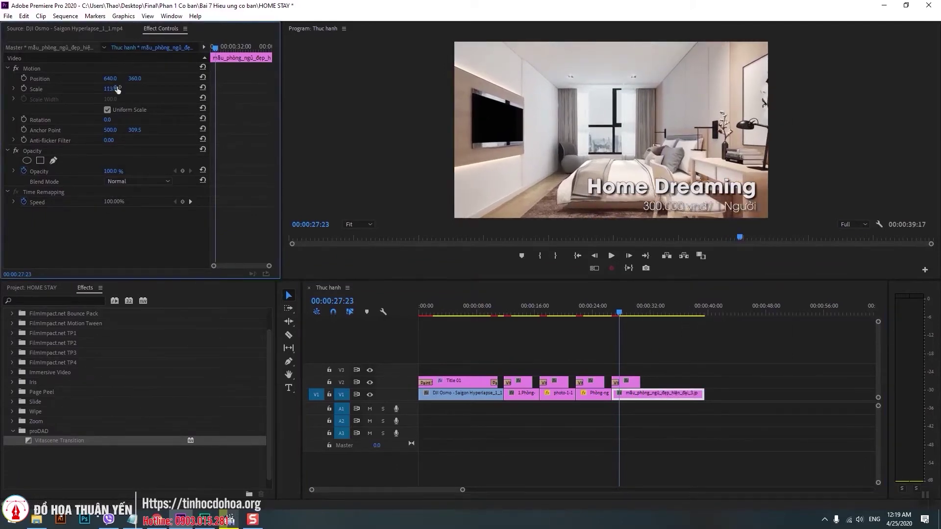
{"action": "left_click", "coordinate": [619, 311]}
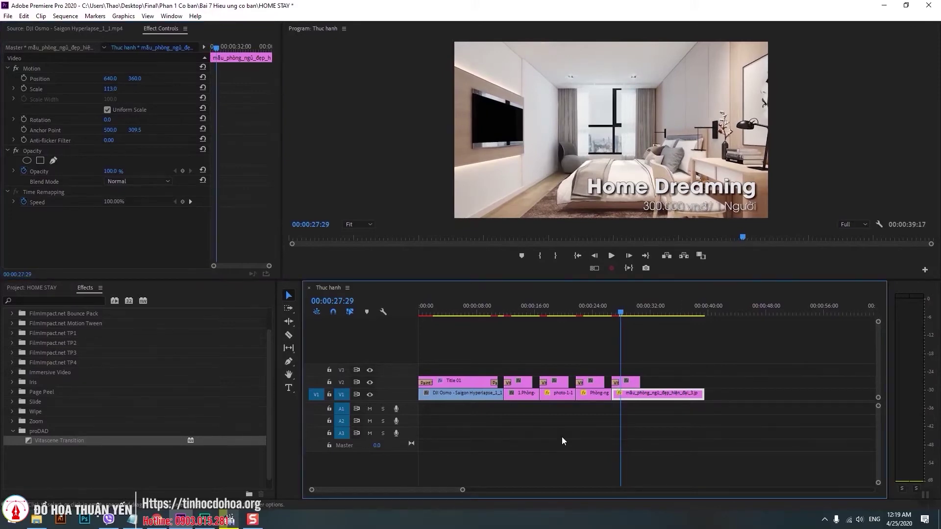
{"action": "left_click", "coordinate": [131, 519]}
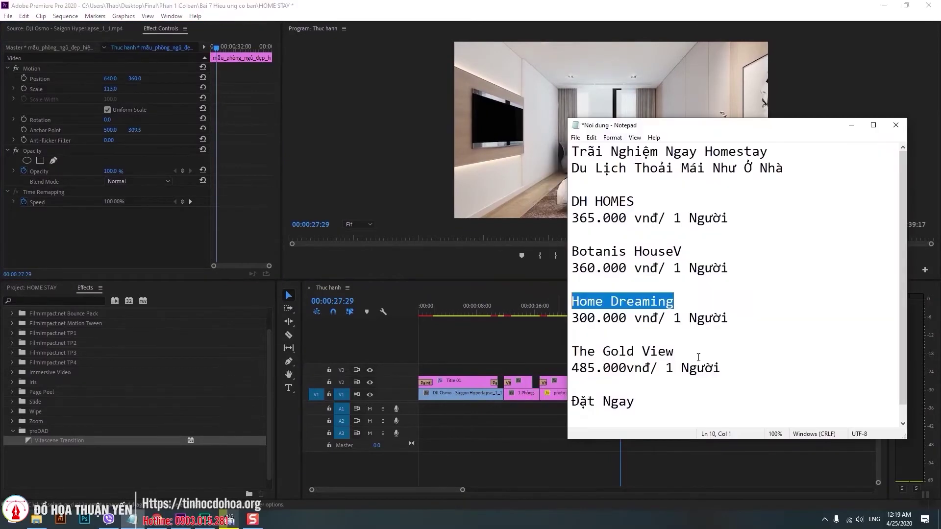
- Replace the last caption's Home Dreaming heading with The Gold View
{"action": "left_click_drag", "start_coordinate": [686, 356], "coordinate": [574, 352]}
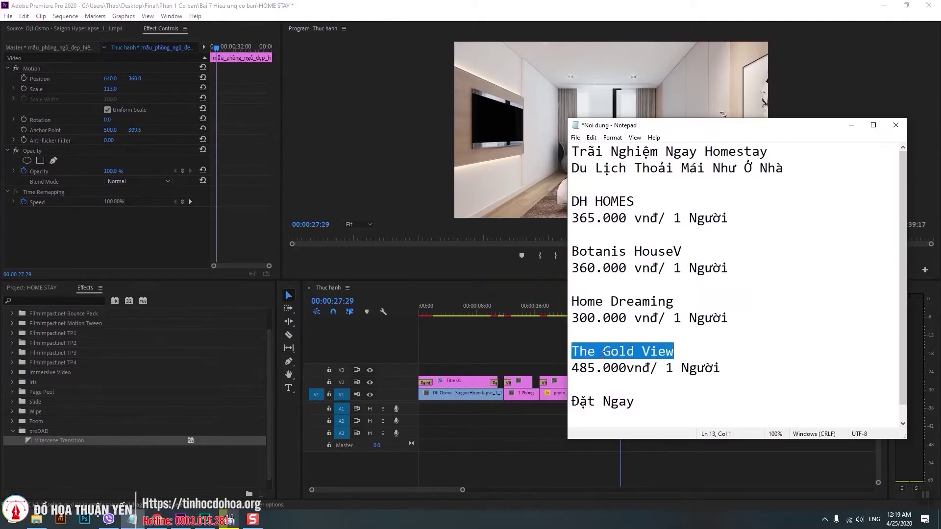
{"action": "right_click", "coordinate": [602, 354]}
{"action": "left_click", "coordinate": [617, 385]}
{"action": "left_click", "coordinate": [851, 125]}
{"action": "left_click", "coordinate": [636, 388]}
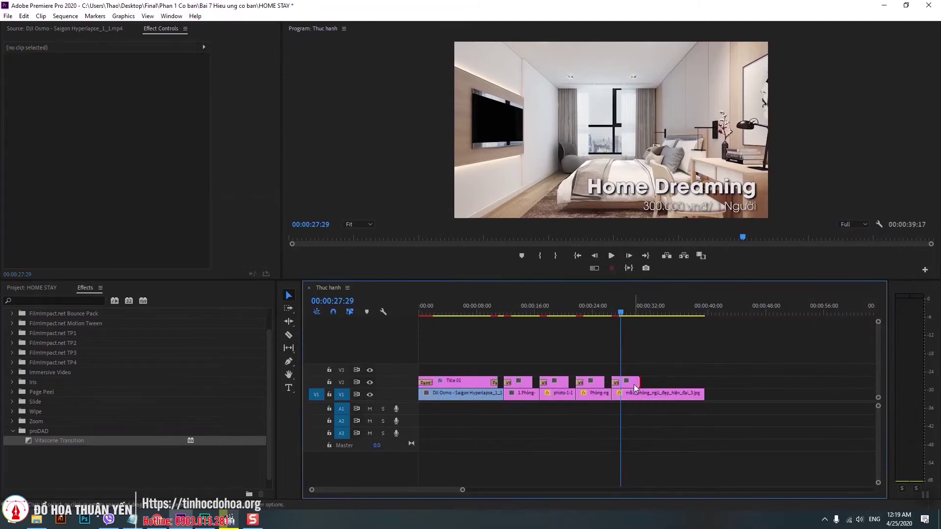
{"action": "double_click", "coordinate": [635, 388]}
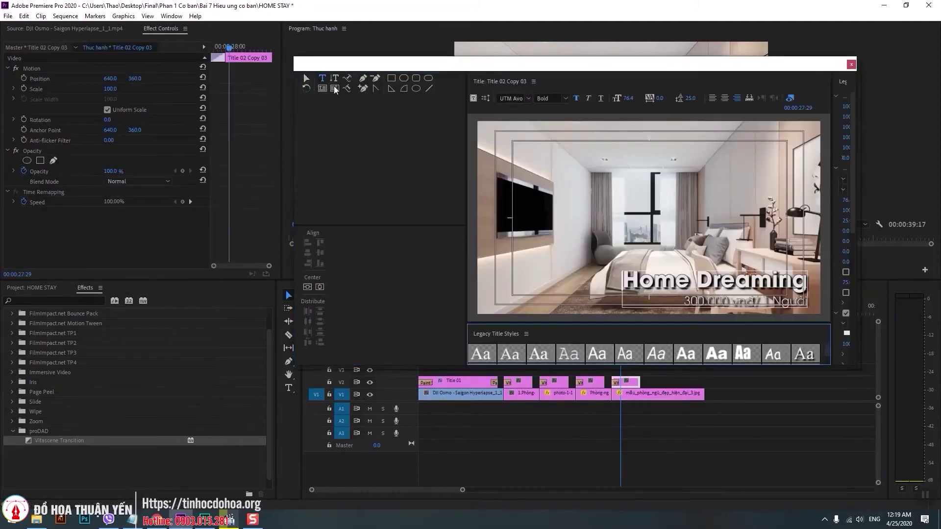
{"action": "left_click_drag", "start_coordinate": [622, 279], "coordinate": [800, 279]}
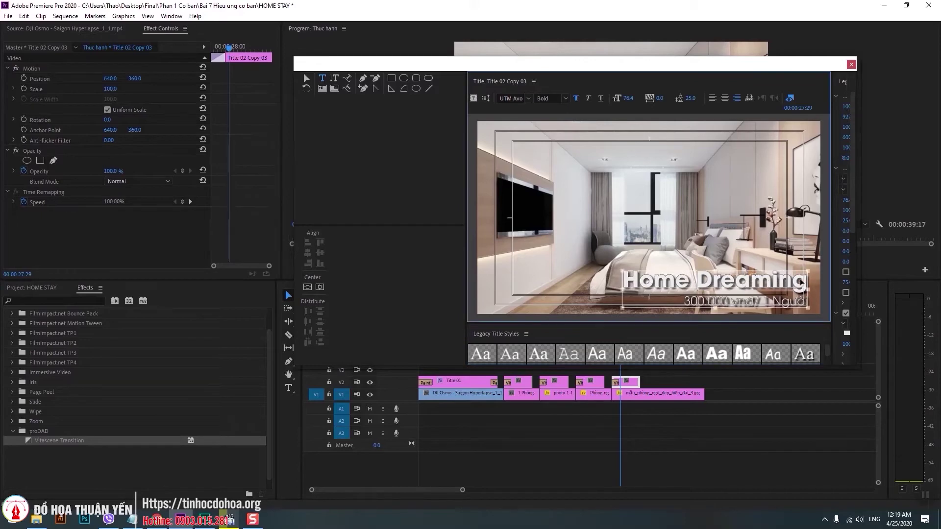
{"action": "key", "text": "ctrl+v"}
- Change the last caption's price from 300 to 485.000 vnđ/ 1 Người and close the editor
{"action": "left_click", "coordinate": [133, 520]}
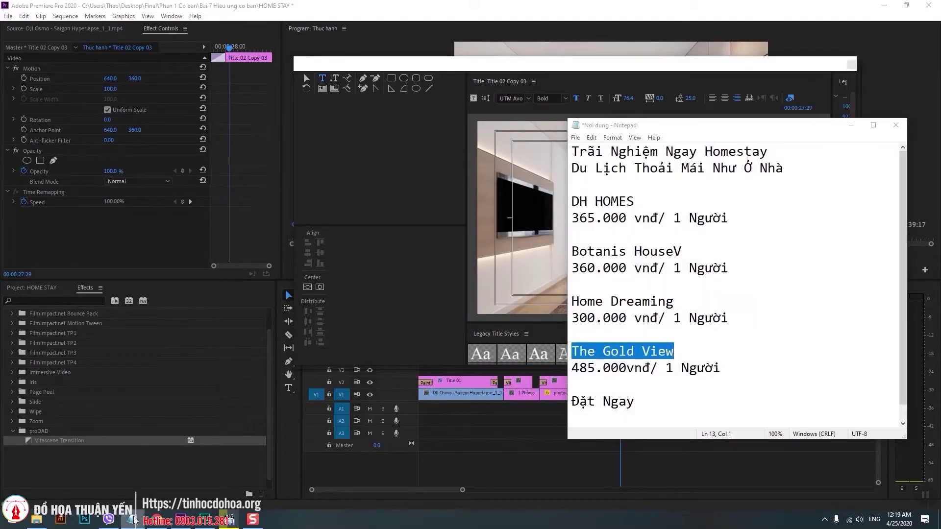
{"action": "left_click", "coordinate": [555, 459]}
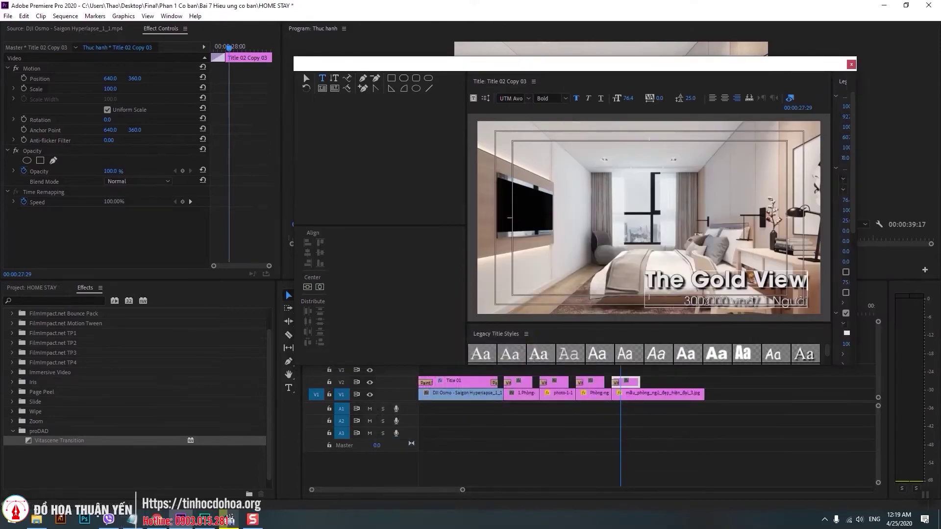
{"action": "left_click", "coordinate": [702, 302]}
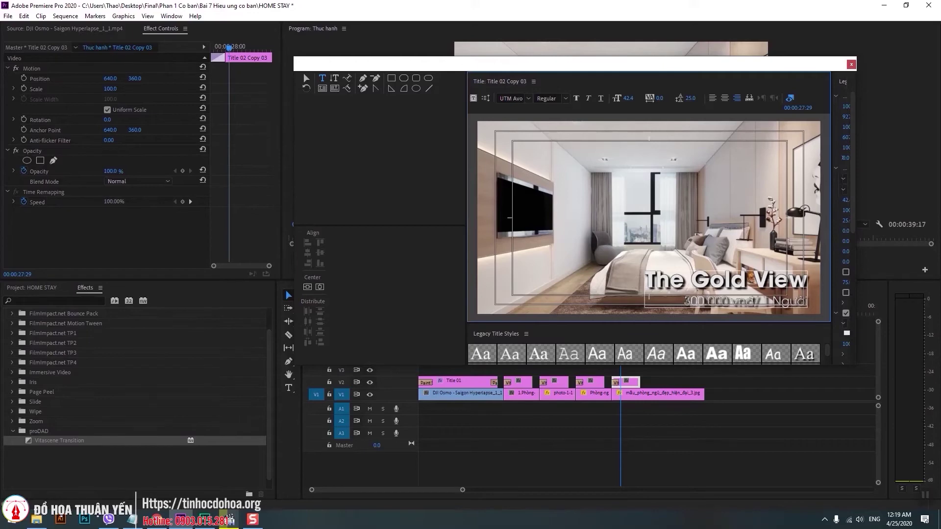
{"action": "type", "text": "485"}
{"action": "key", "text": "ctrl+z"}
{"action": "type", "text": "485"}
{"action": "left_click", "coordinate": [663, 301]}
{"action": "key", "text": "Delete"}
{"action": "key", "text": "Delete"}
{"action": "key", "text": "Delete"}
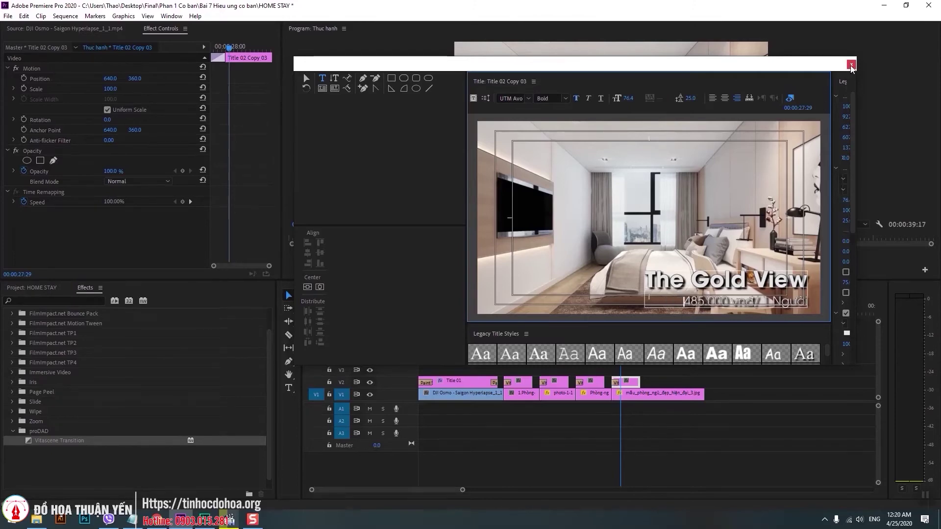
{"action": "left_click", "coordinate": [851, 64]}
{"action": "left_click", "coordinate": [630, 313]}
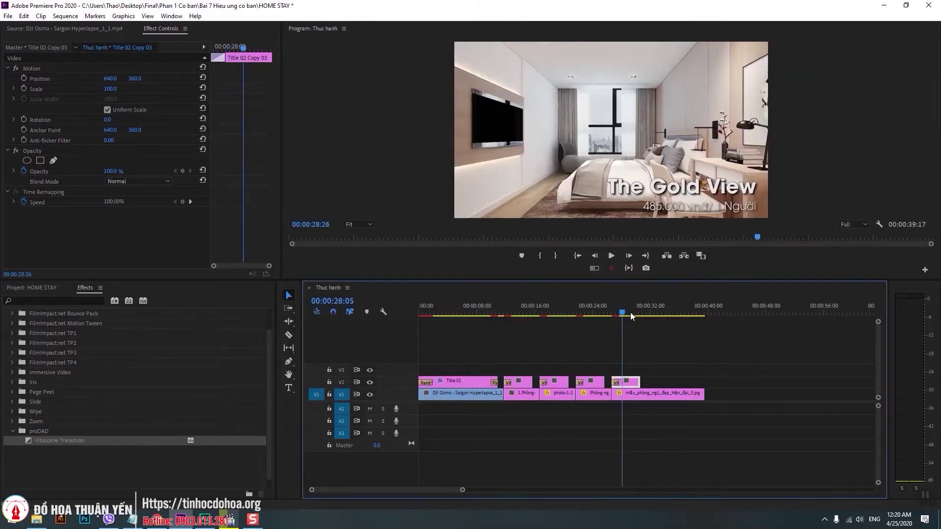
- Move the four V2 room captions slightly later, then bring up Final.mp4 in the media player
{"action": "left_click_drag", "start_coordinate": [631, 313], "coordinate": [512, 331]}
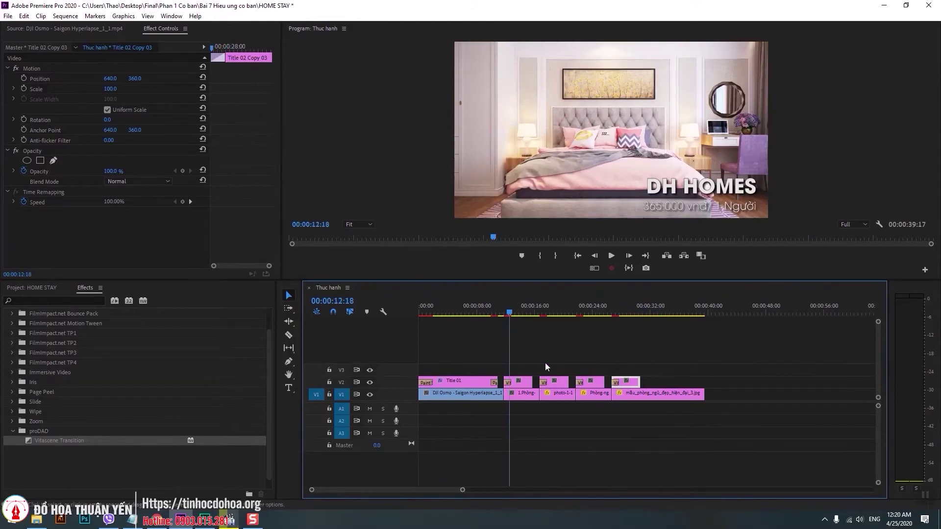
{"action": "left_click_drag", "start_coordinate": [521, 363], "coordinate": [634, 379]}
{"action": "left_click", "coordinate": [671, 352]}
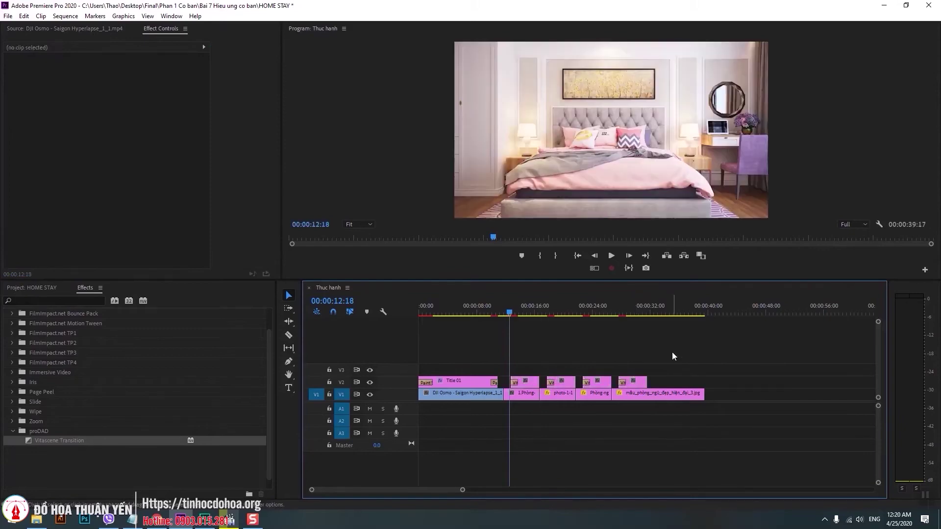
{"action": "left_click_drag", "start_coordinate": [510, 309], "coordinate": [501, 311]}
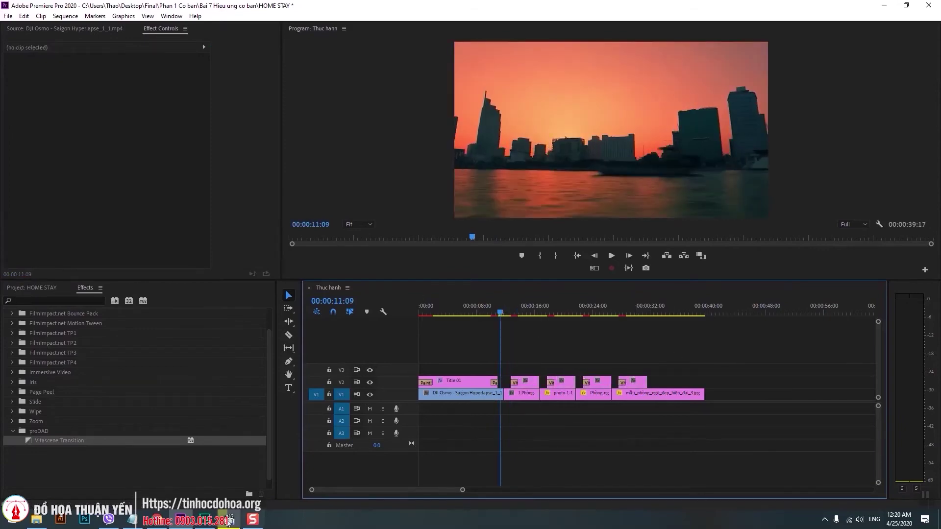
{"action": "key", "text": "alt+Tab"}
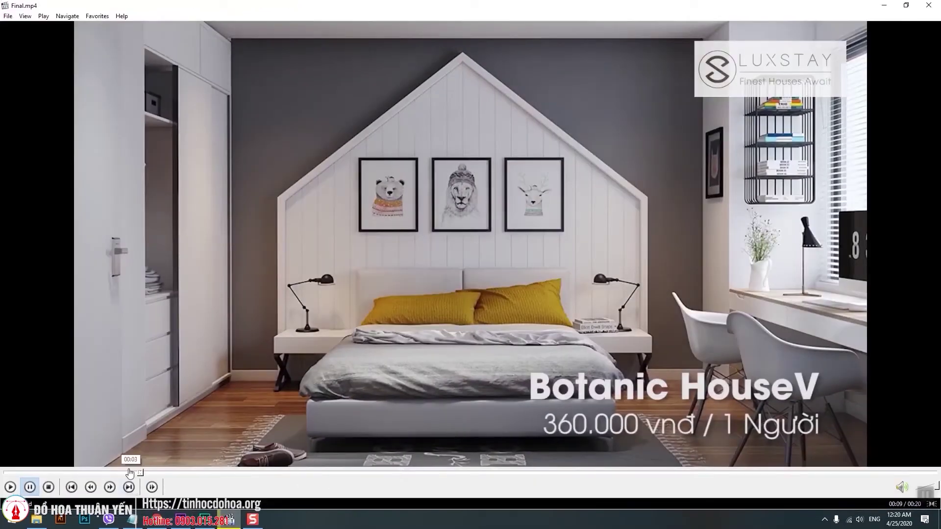
- Replay Final.mp4 from about 00:03, pause mid-transition, then minimize Media Player Classic
{"action": "left_click", "coordinate": [131, 472]}
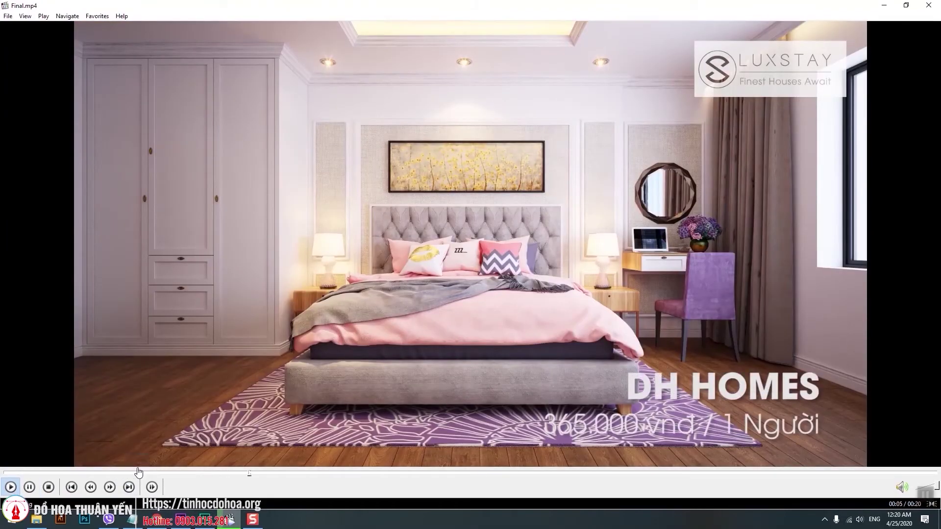
{"action": "key", "text": "space"}
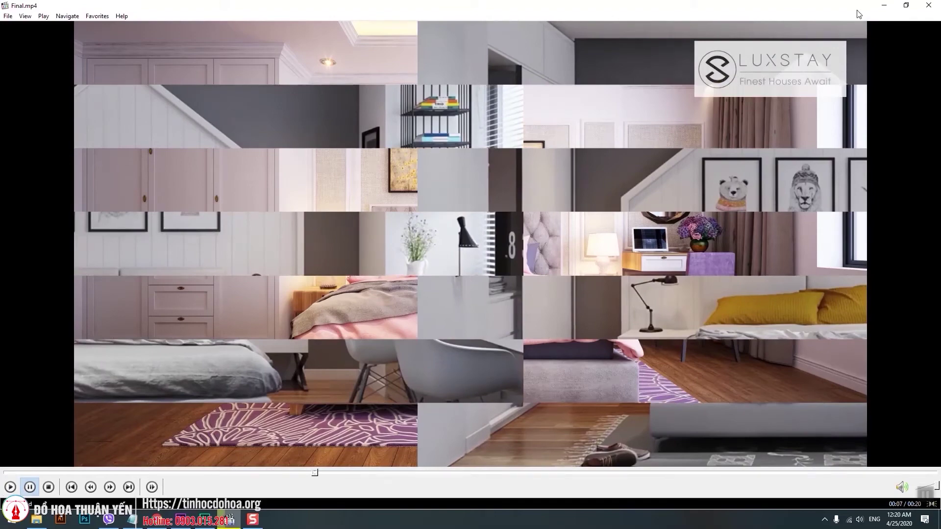
{"action": "left_click", "coordinate": [884, 6]}
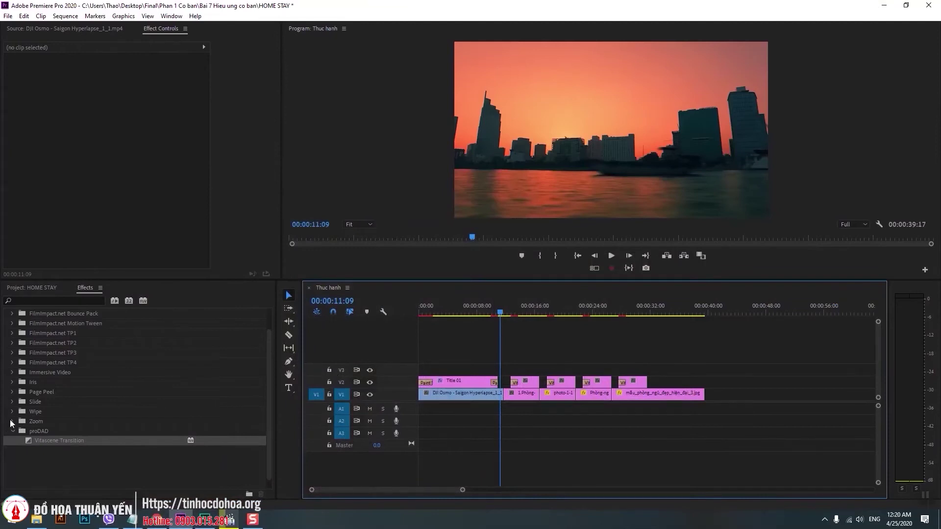
- Add a Band Slide transition between the first two room images and preview it
{"action": "left_click", "coordinate": [15, 402]}
{"action": "mouse_move", "coordinate": [39, 411]}
{"action": "left_mouse_down"}
{"action": "mouse_move", "coordinate": [363, 441]}
{"action": "mouse_move", "coordinate": [539, 395]}
{"action": "left_mouse_up"}
{"action": "key", "text": "space"}
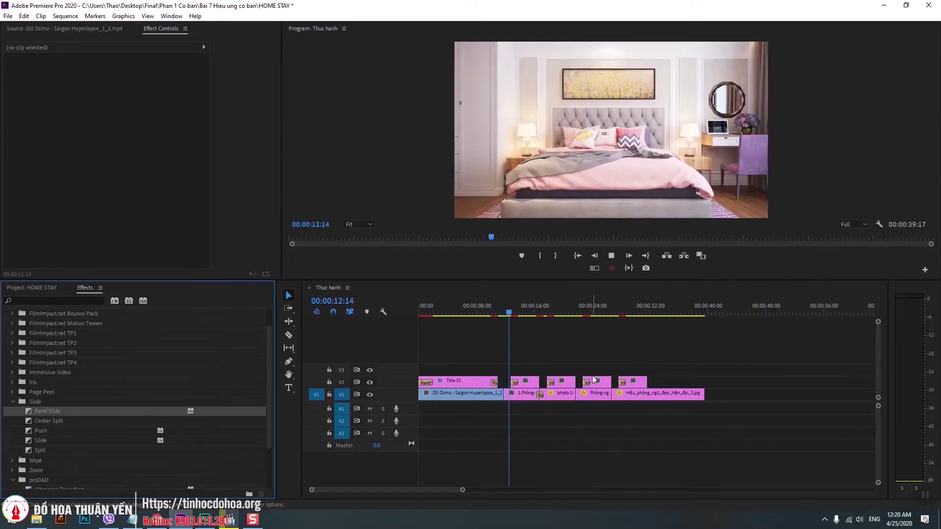
{"action": "left_click", "coordinate": [512, 338]}
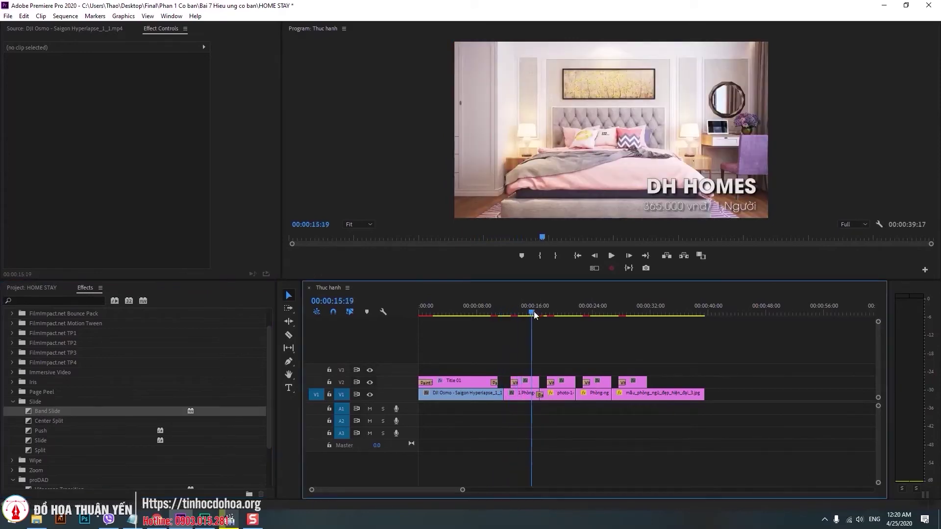
{"action": "key", "text": "space"}
- Shift the room captions about one second earlier and preview them from around 16 seconds
{"action": "left_click_drag", "start_coordinate": [509, 358], "coordinate": [645, 388]}
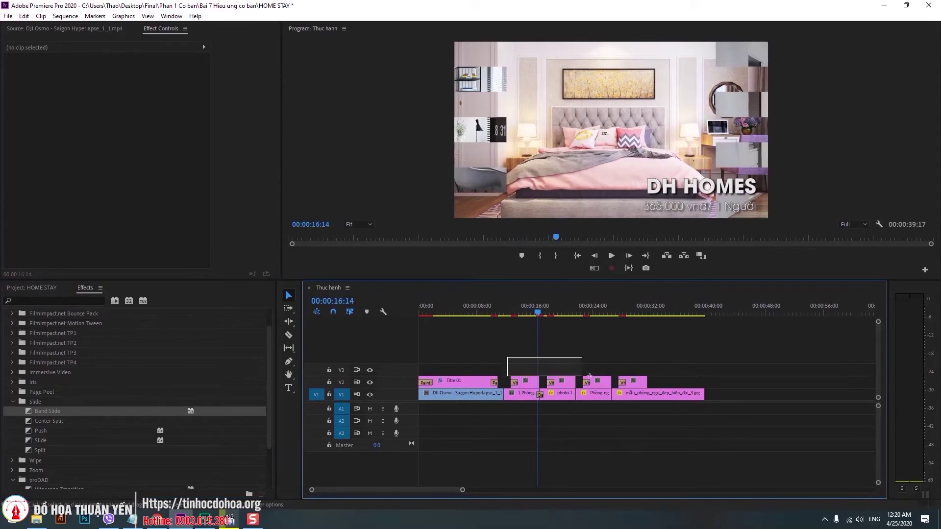
{"action": "left_click_drag", "start_coordinate": [599, 387], "coordinate": [593, 387]}
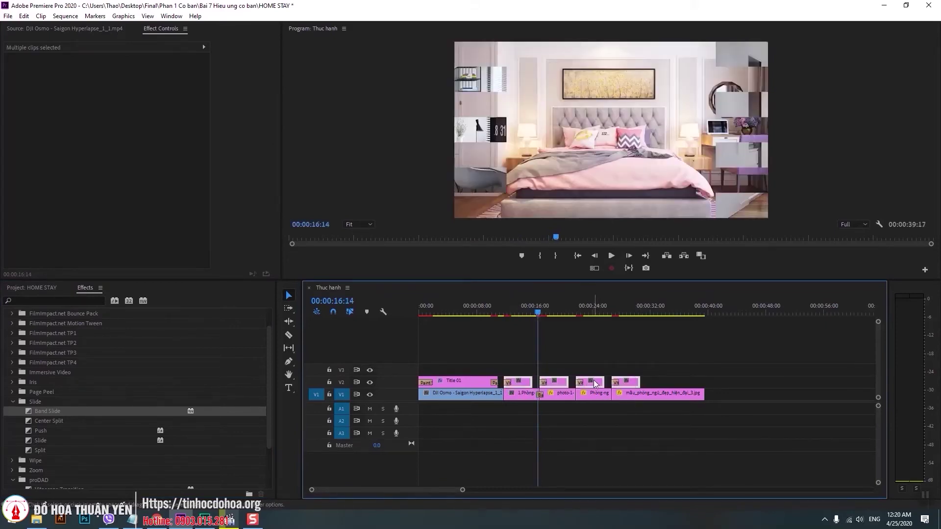
{"action": "left_click", "coordinate": [519, 312]}
{"action": "left_click", "coordinate": [530, 315]}
{"action": "key", "text": "space"}
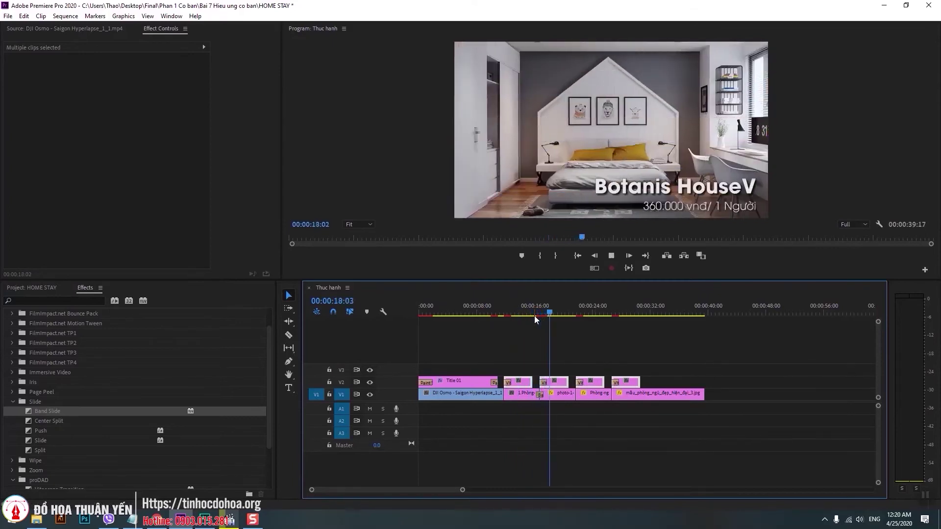
{"action": "key", "text": "space"}
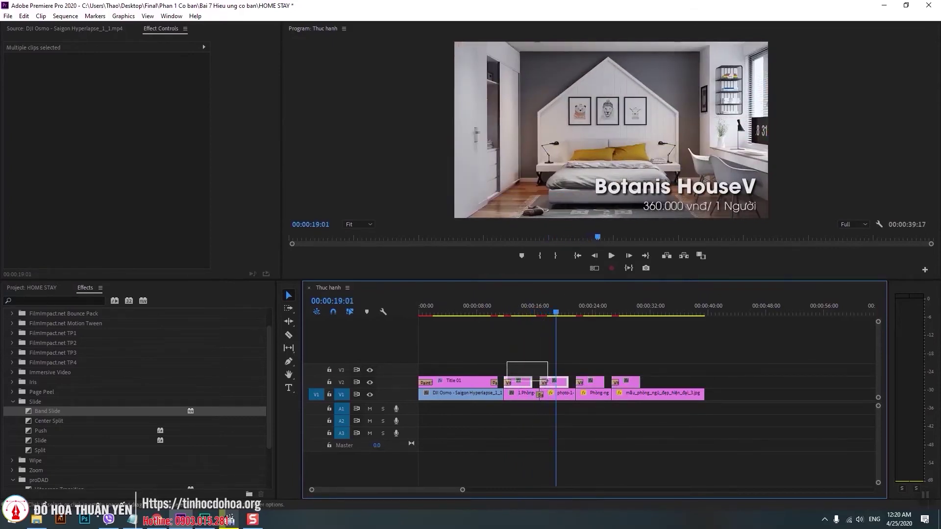
{"action": "left_click_drag", "start_coordinate": [504, 364], "coordinate": [635, 383]}
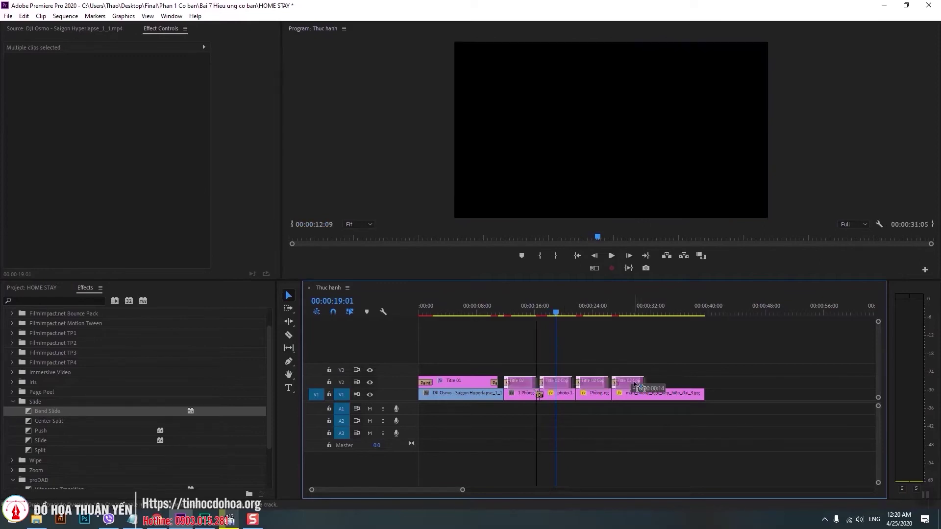
{"action": "left_click", "coordinate": [532, 315]}
{"action": "key", "text": "space"}
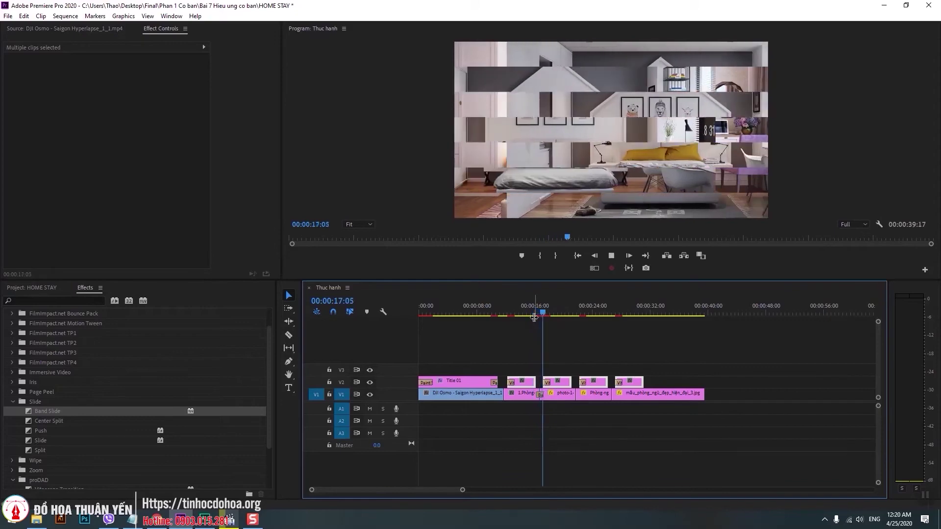
{"action": "key", "text": "space"}
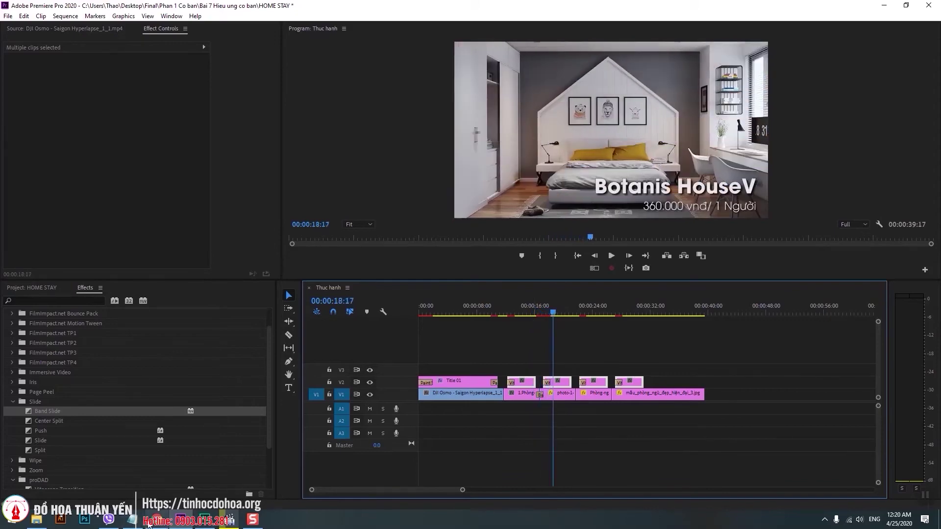
{"action": "left_click", "coordinate": [131, 519]}
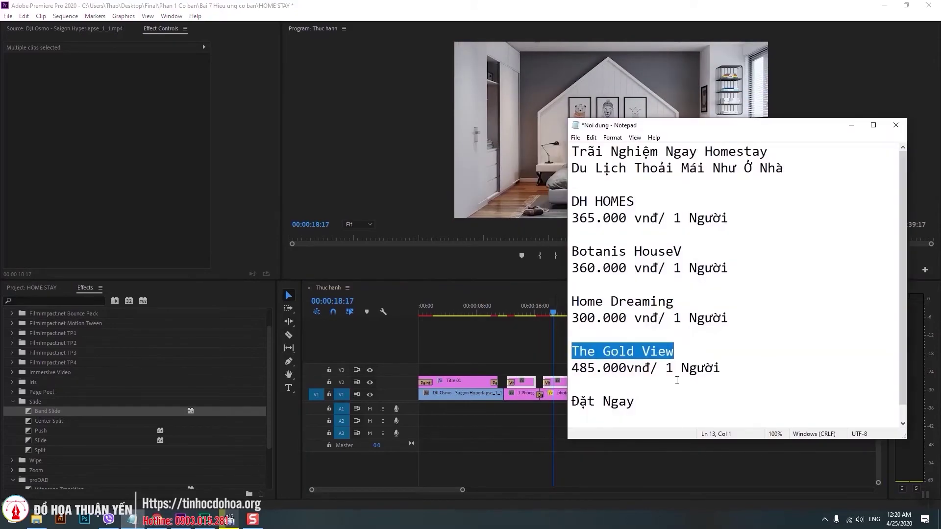
- Replay Final.mp4 in Media Player Classic for reference, then bring the Premiere timeline back in front
{"action": "left_click", "coordinate": [229, 520]}
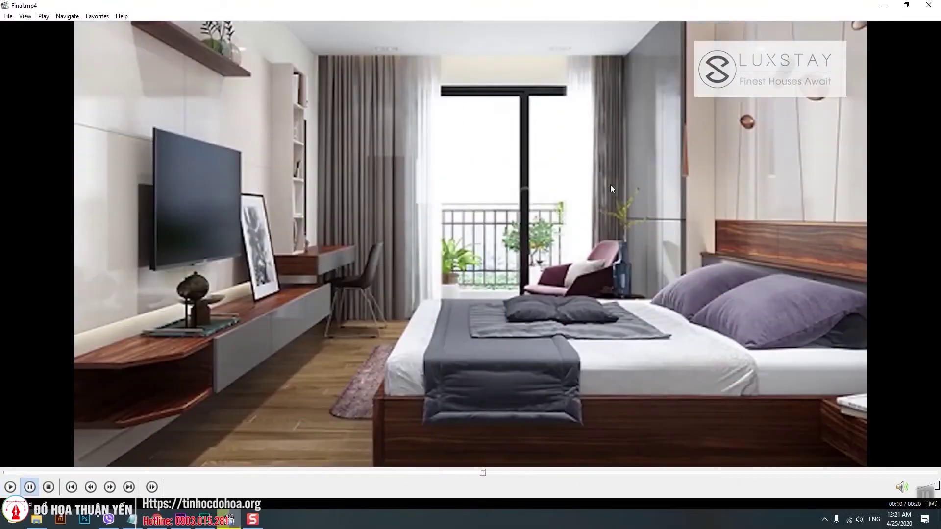
{"action": "left_click", "coordinate": [884, 5]}
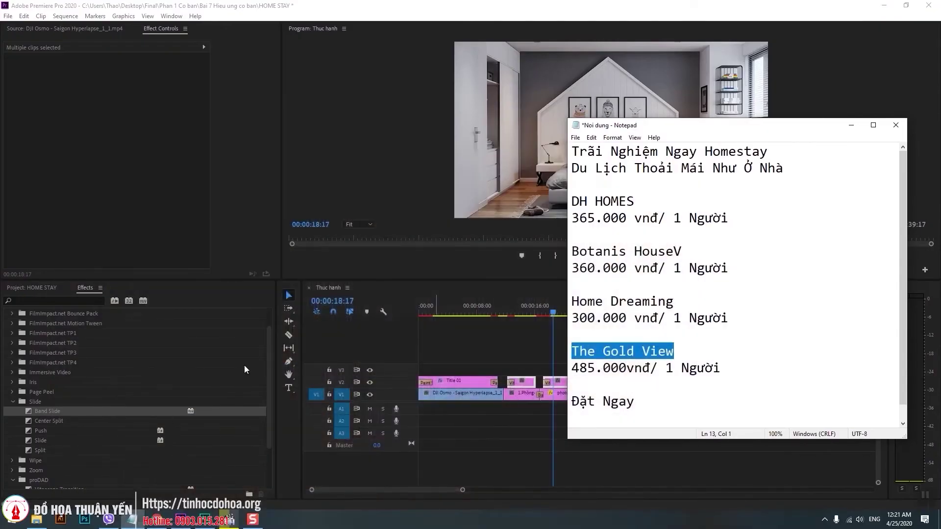
{"action": "left_click", "coordinate": [536, 409]}
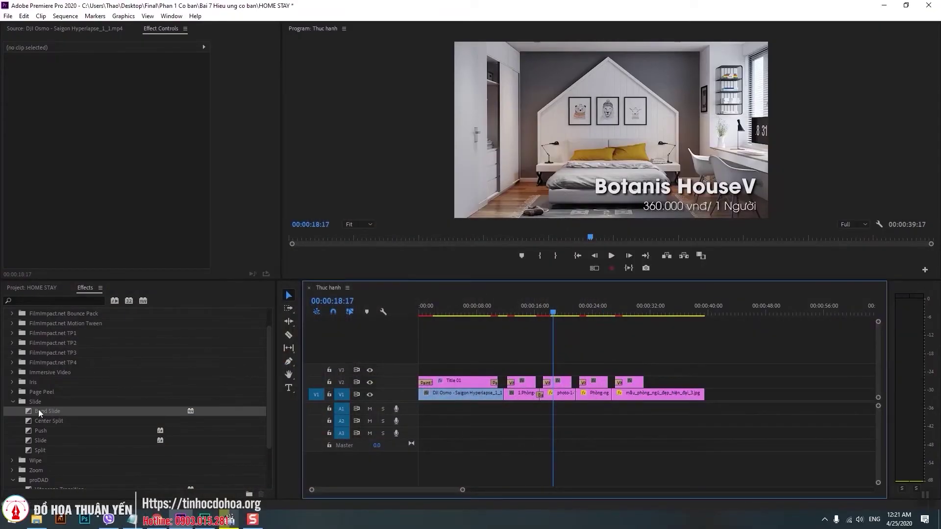
- Add Iris Cross between the third and fourth clips, preview it, and compare against Final.mp4
{"action": "double_click", "coordinate": [23, 383]}
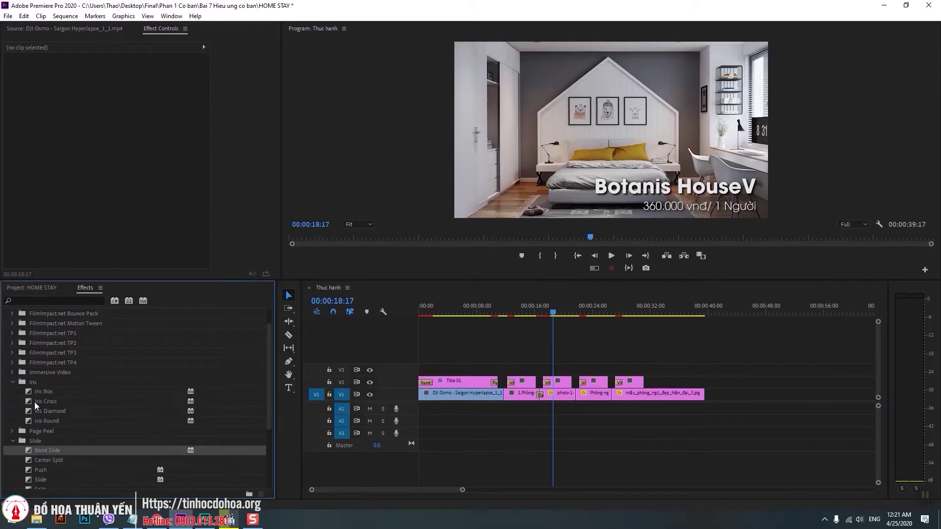
{"action": "left_click_drag", "start_coordinate": [28, 401], "coordinate": [578, 397]}
{"action": "left_click", "coordinate": [560, 310]}
{"action": "key", "text": "space"}
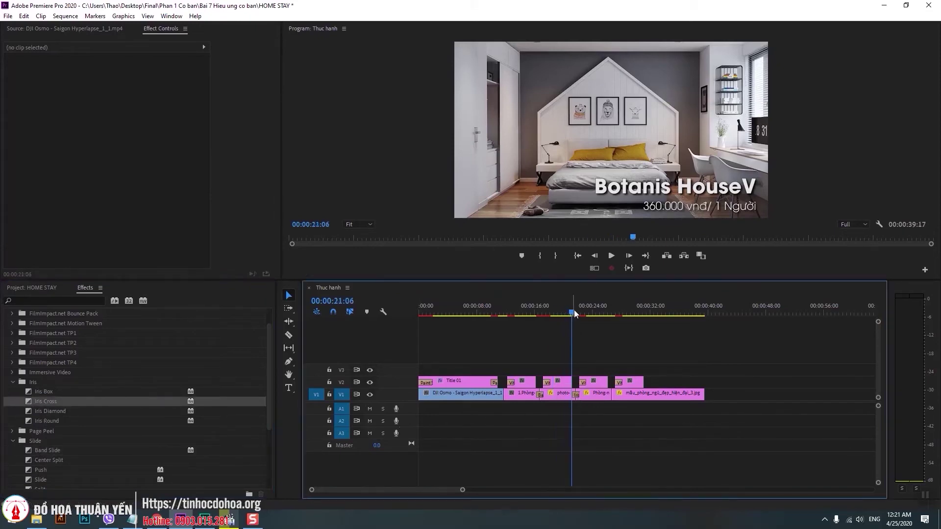
{"action": "key", "text": "space"}
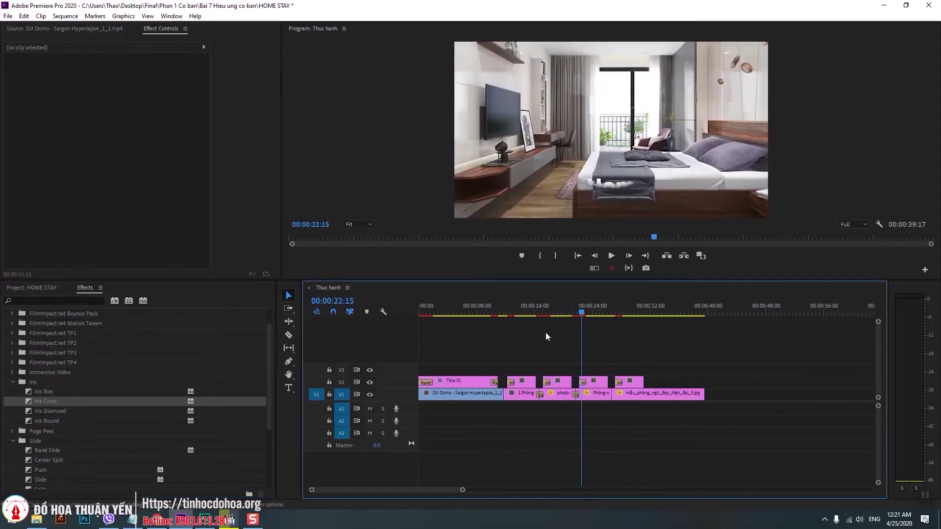
{"action": "left_click", "coordinate": [229, 519]}
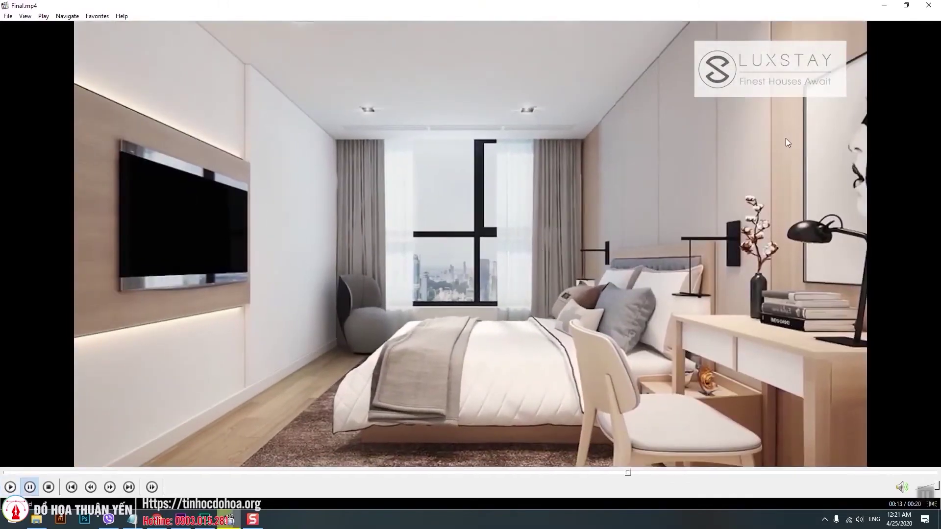
{"action": "left_click", "coordinate": [884, 6]}
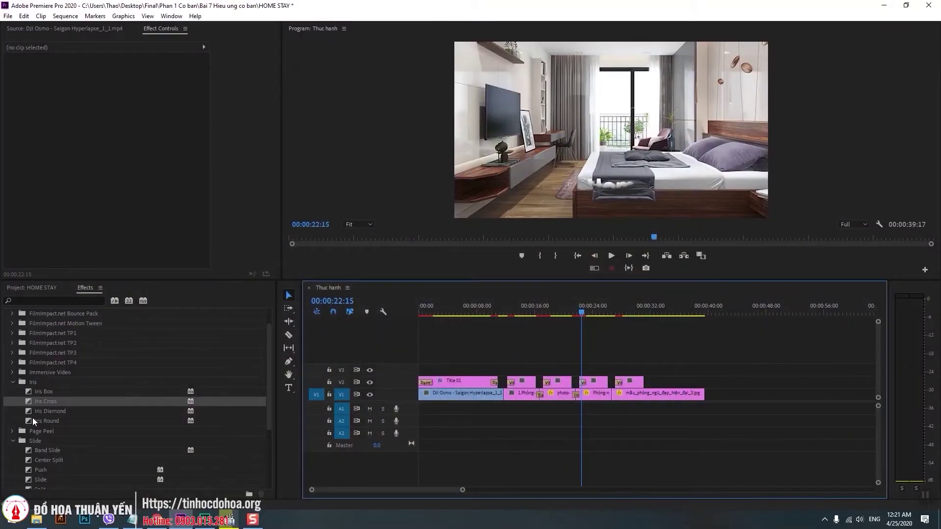
- Place Cube Spin between the fourth and fifth clips, play it, and check Final.mp4 again
{"action": "scroll", "coordinate": [28, 381], "scroll_direction": "up", "scroll_amount": 5}
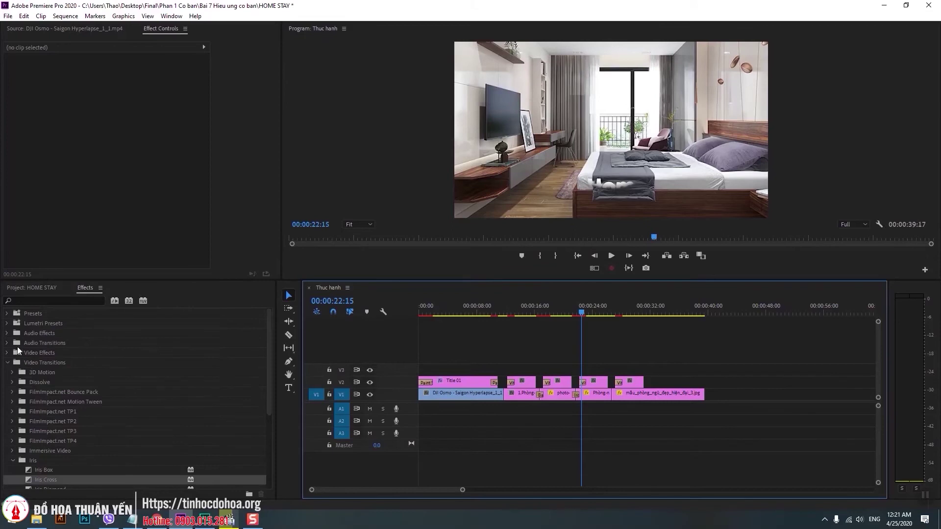
{"action": "left_click", "coordinate": [13, 373]}
{"action": "left_click_drag", "start_coordinate": [29, 381], "coordinate": [330, 432]}
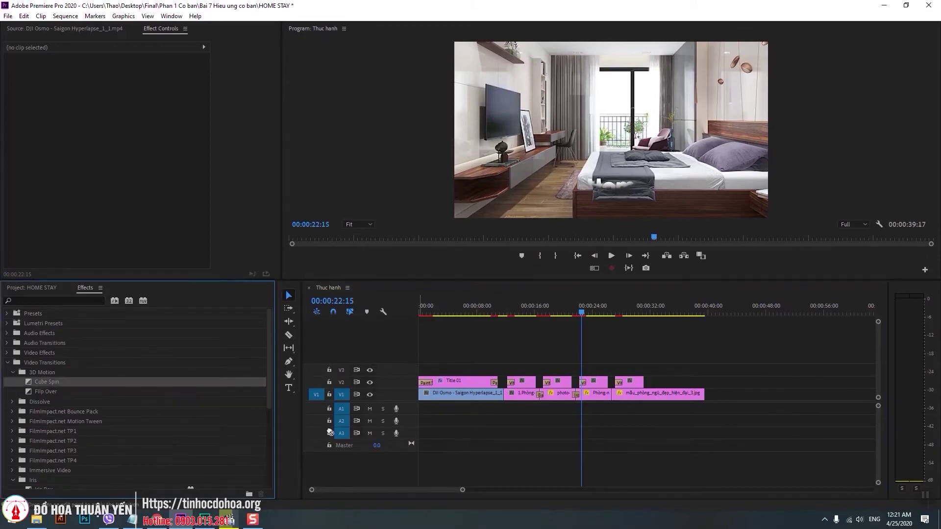
{"action": "left_click_drag", "start_coordinate": [612, 403], "coordinate": [618, 394]}
{"action": "left_click_drag", "start_coordinate": [587, 311], "coordinate": [611, 313]}
{"action": "key", "text": "space"}
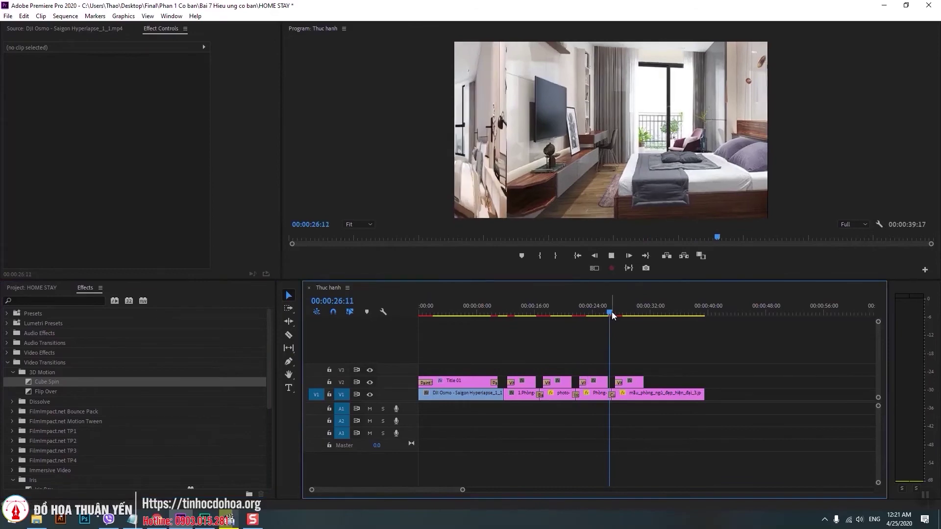
{"action": "left_click", "coordinate": [225, 519]}
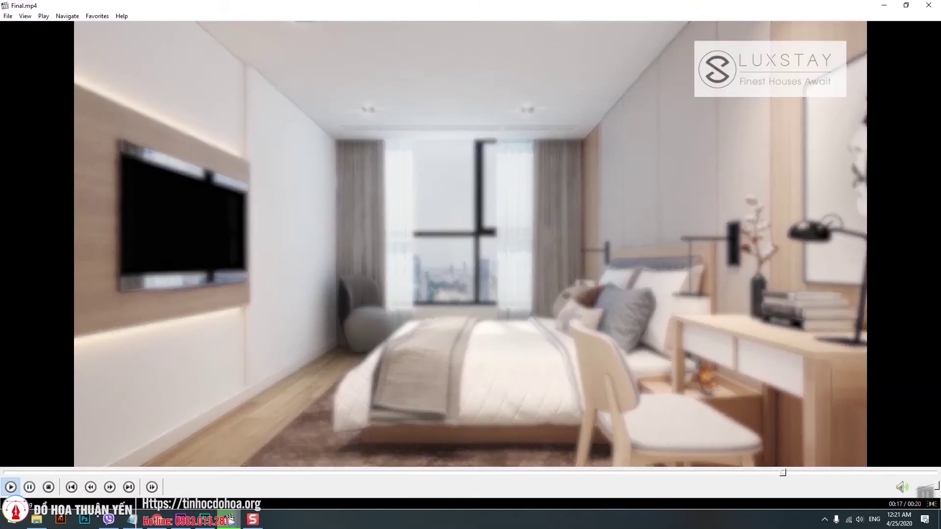
{"action": "key", "text": "space"}
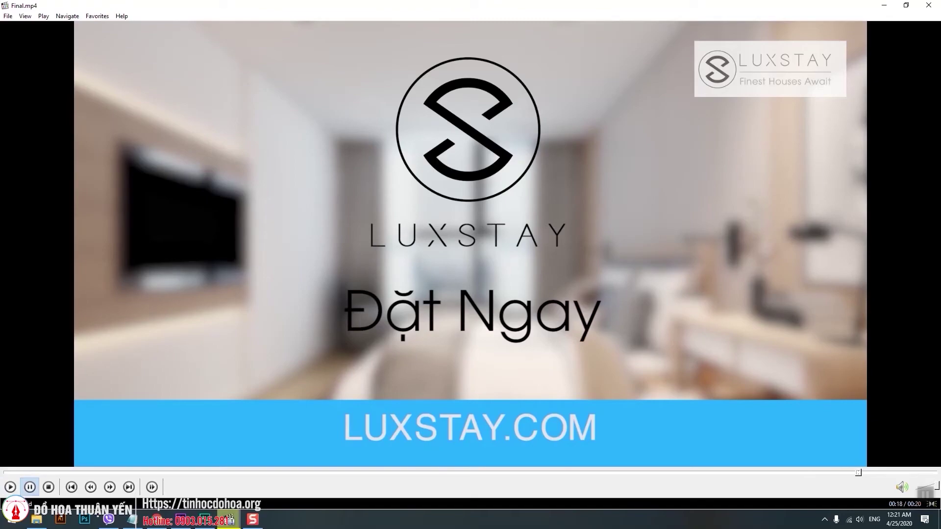
{"action": "left_click", "coordinate": [884, 7]}
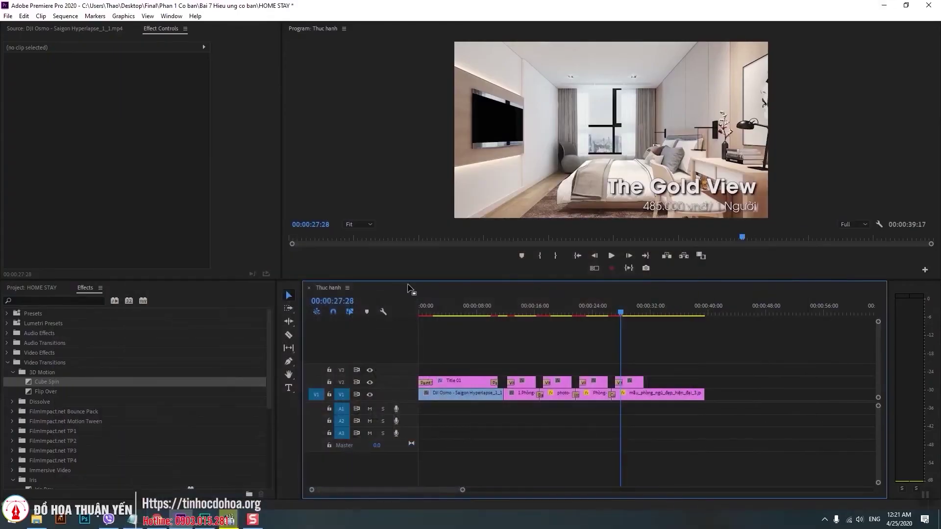
- Search the effects for blur and drag Fast Blur onto the last clip, mẫu_phòng_ngủ_đẹp_hiện_đại_3
{"action": "left_click", "coordinate": [88, 290]}
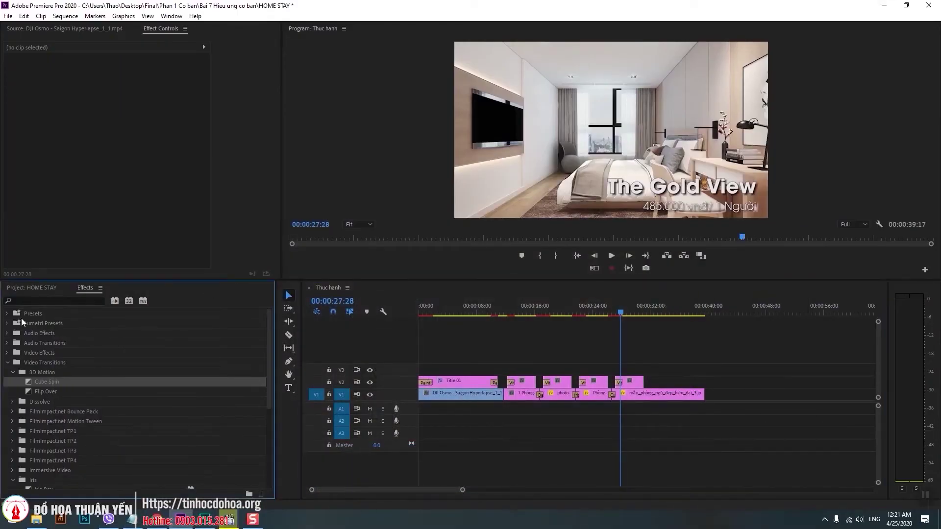
{"action": "left_click", "coordinate": [47, 303]}
{"action": "type", "text": "b"}
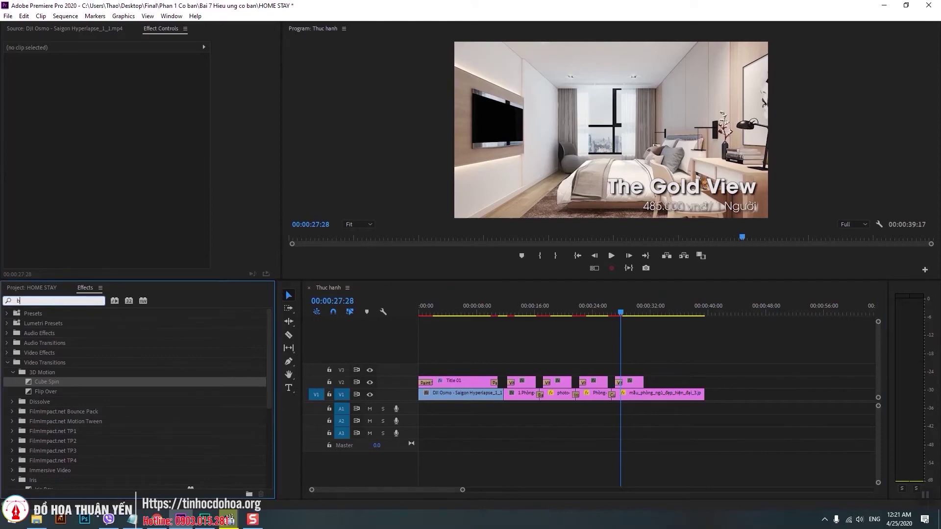
{"action": "type", "text": "lur"}
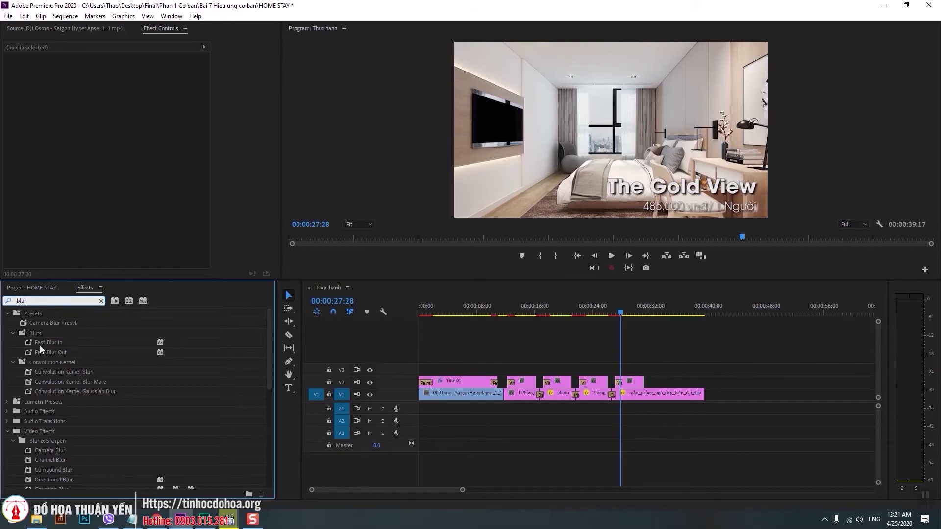
{"action": "scroll", "coordinate": [66, 433], "scroll_direction": "down", "scroll_amount": 3}
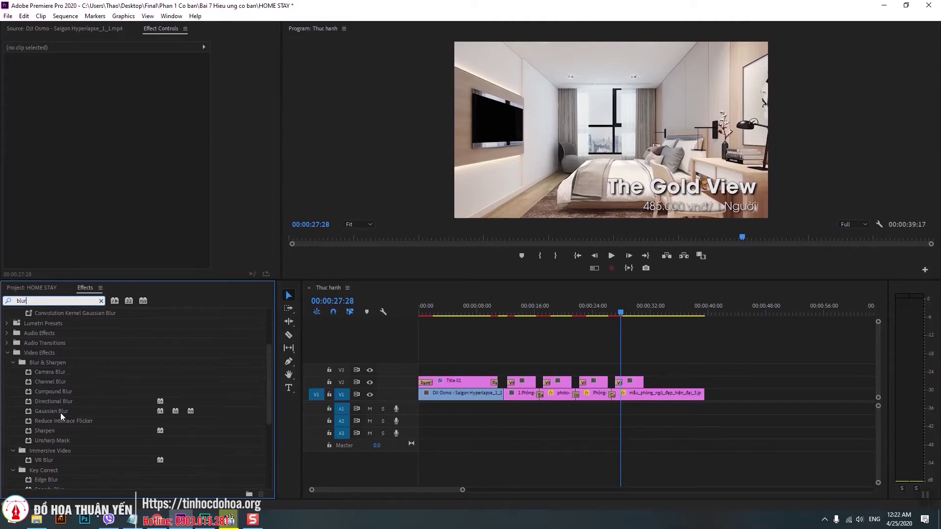
{"action": "scroll", "coordinate": [61, 412], "scroll_direction": "down", "scroll_amount": 2}
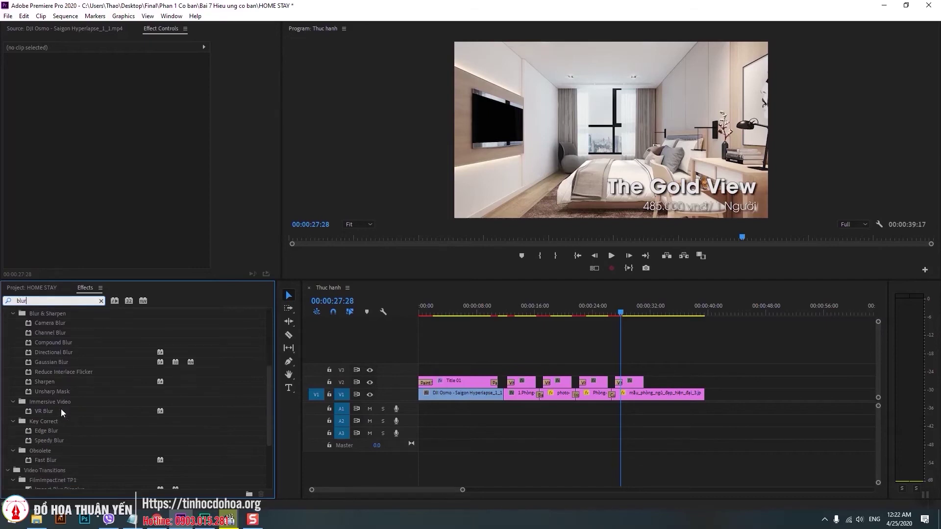
{"action": "left_click", "coordinate": [44, 461]}
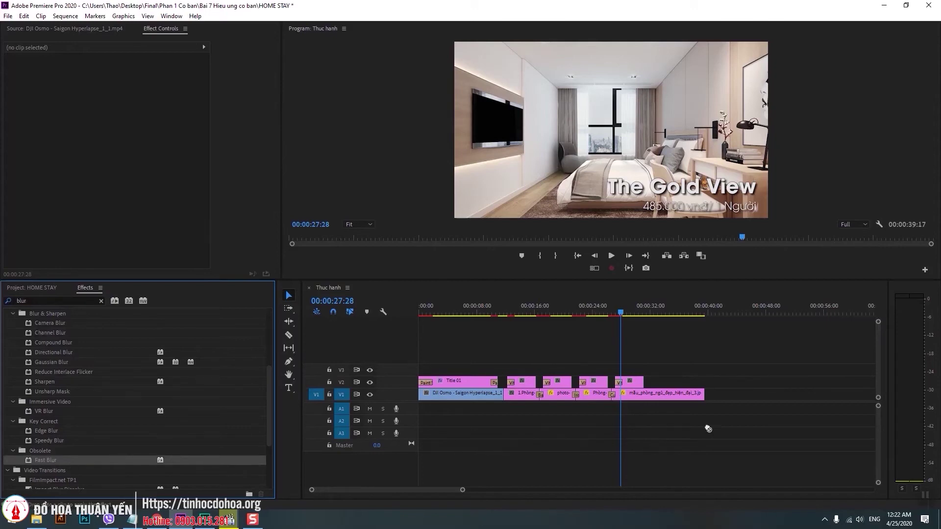
{"action": "left_click_drag", "start_coordinate": [37, 460], "coordinate": [681, 393]}
{"action": "left_click", "coordinate": [653, 313]}
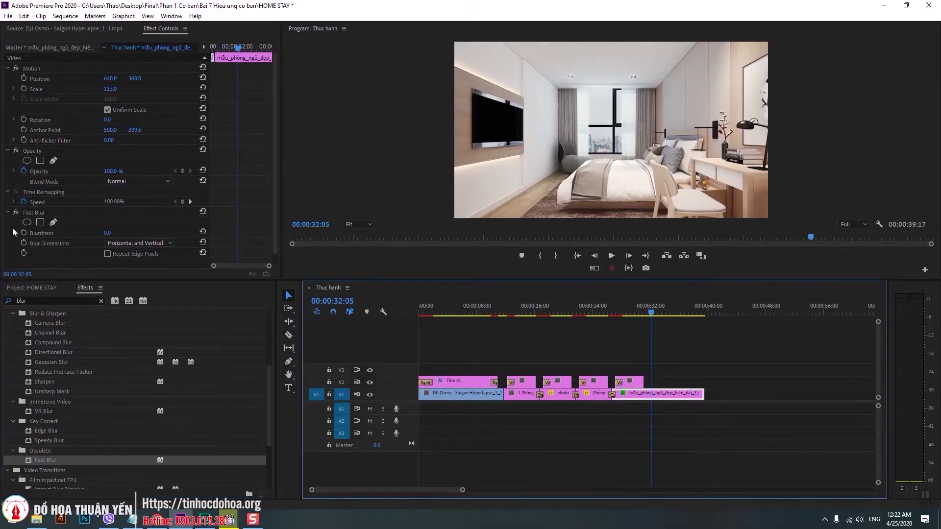
- At 00:00:31:28, add a Fast Blur Blurriness keyframe at 0.0
{"action": "left_click_drag", "start_coordinate": [238, 48], "coordinate": [237, 51]}
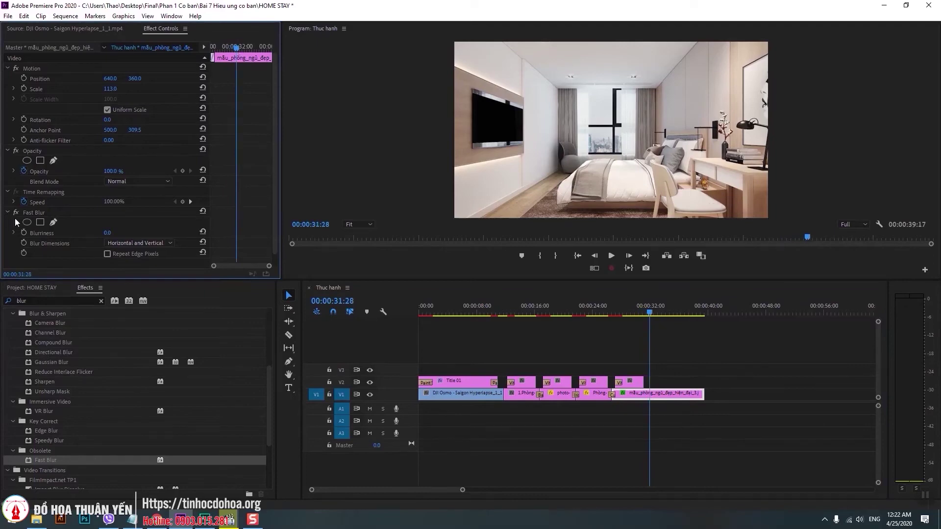
{"action": "left_click", "coordinate": [24, 233]}
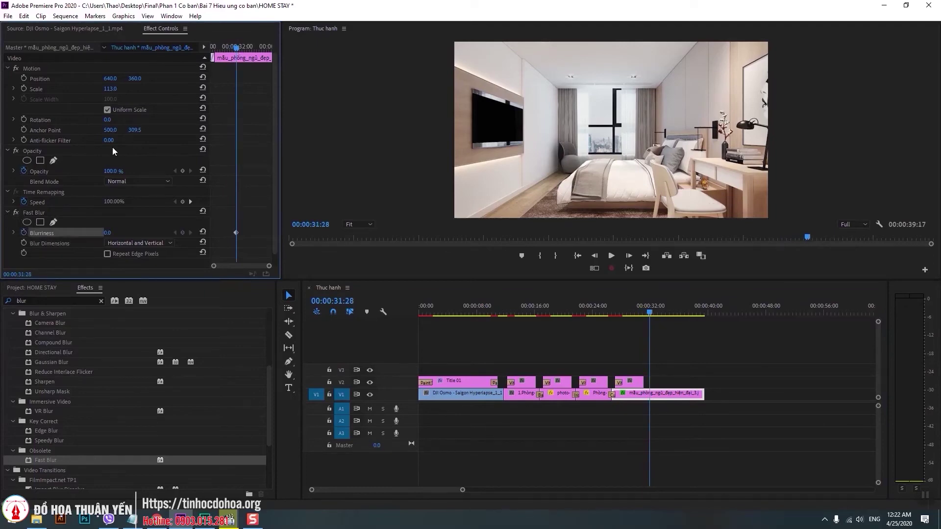